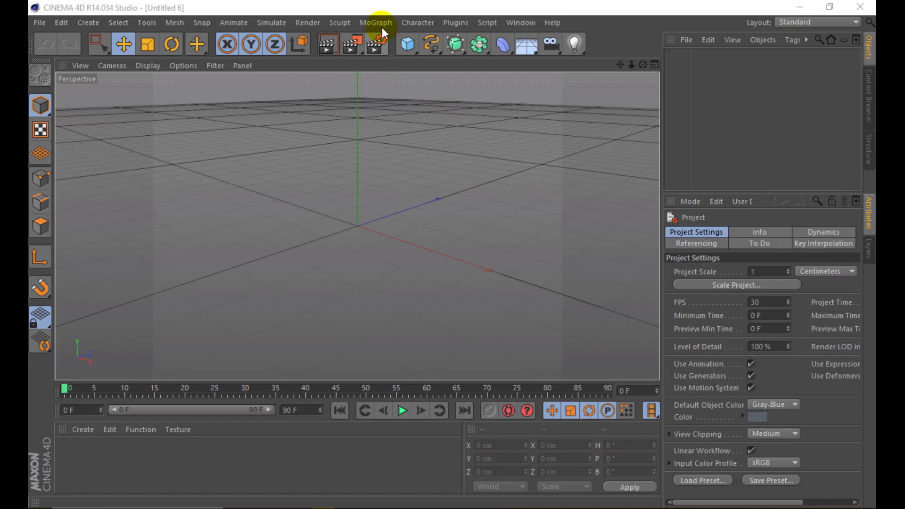
- Add a middle-aligned MoText object reading TOXIC in the Designer font
{"action": "left_click", "coordinate": [382, 29]}
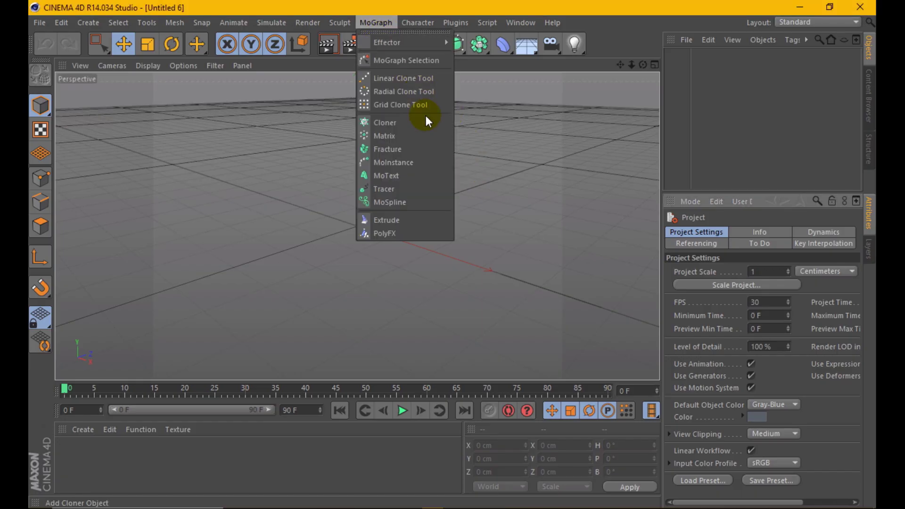
{"action": "left_click", "coordinate": [394, 171]}
{"action": "left_click", "coordinate": [788, 375]}
{"action": "left_click", "coordinate": [771, 401]}
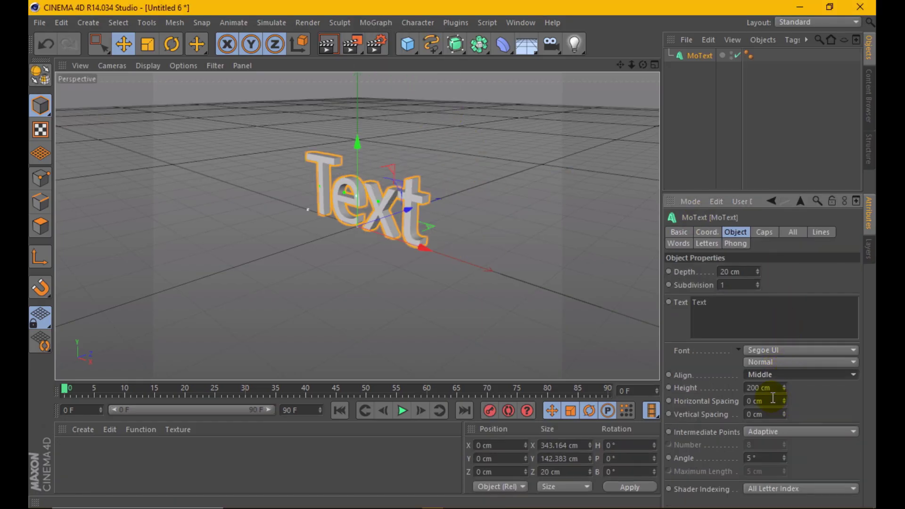
{"action": "type", "text": "TOXIC"}
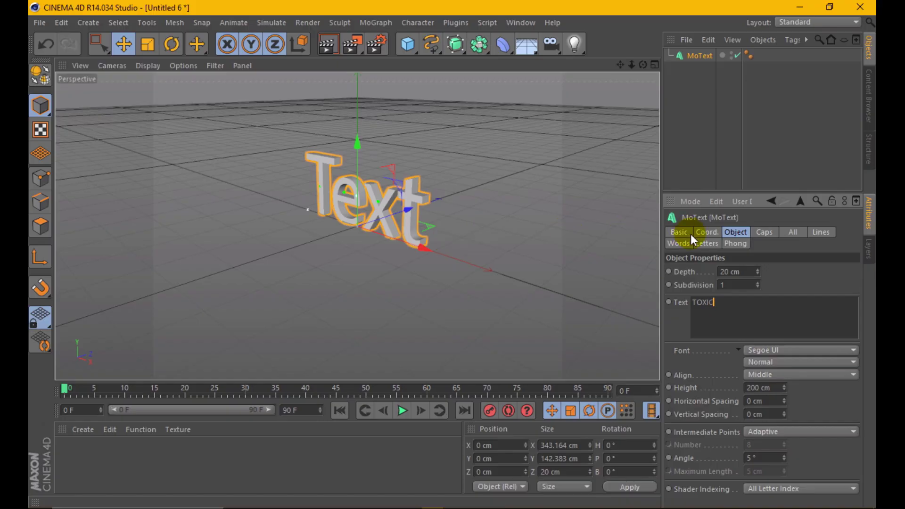
{"action": "left_click", "coordinate": [747, 266]}
{"action": "left_click_drag", "start_coordinate": [643, 65], "coordinate": [389, 162]}
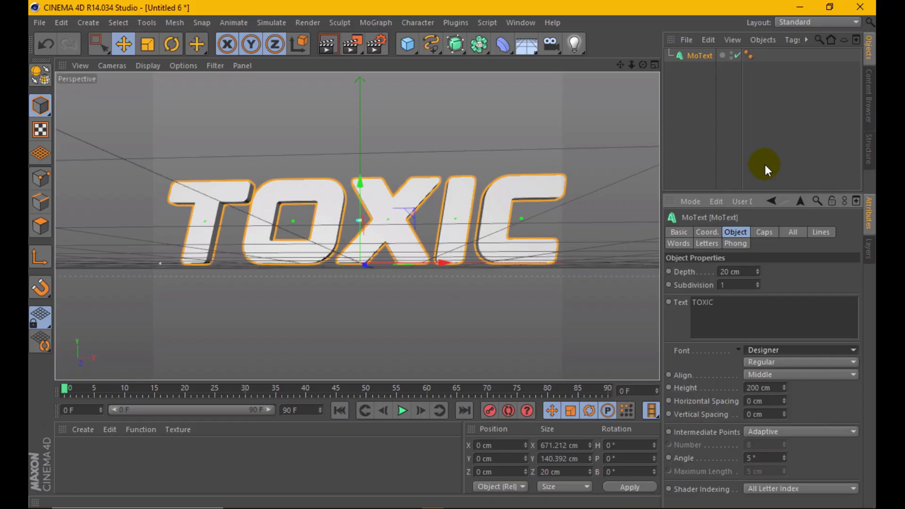
- Reduce the TOXIC text depth to 1 cm
{"action": "left_click", "coordinate": [748, 272]}
{"action": "key", "text": "BackSpace"}
{"action": "key", "text": "BackSpace"}
{"action": "key", "text": "BackSpace"}
{"action": "type", "text": "1"}
{"action": "key", "text": "Return"}
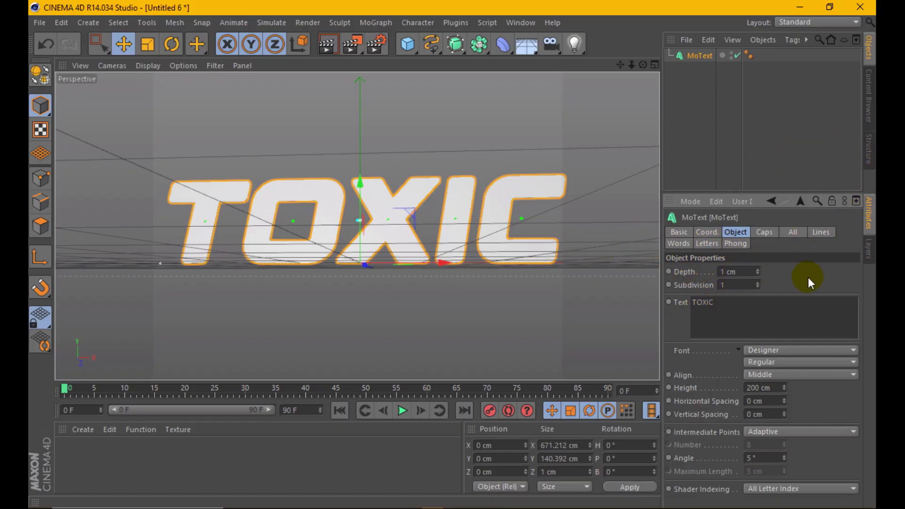
{"action": "left_click_drag", "start_coordinate": [642, 64], "coordinate": [561, 87]}
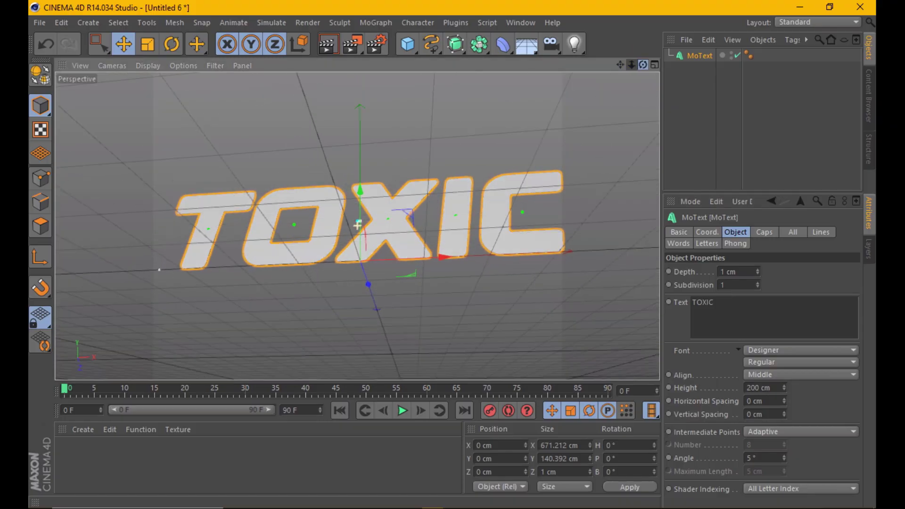
- Set renders to save as PNG using the HDV/HDTV 720 25 output preset
{"action": "left_click", "coordinate": [375, 43]}
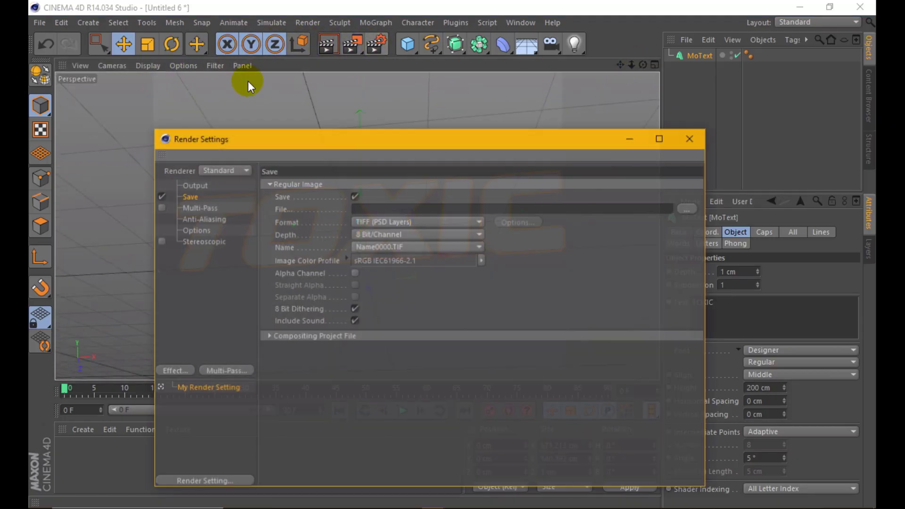
{"action": "left_click", "coordinate": [370, 221]}
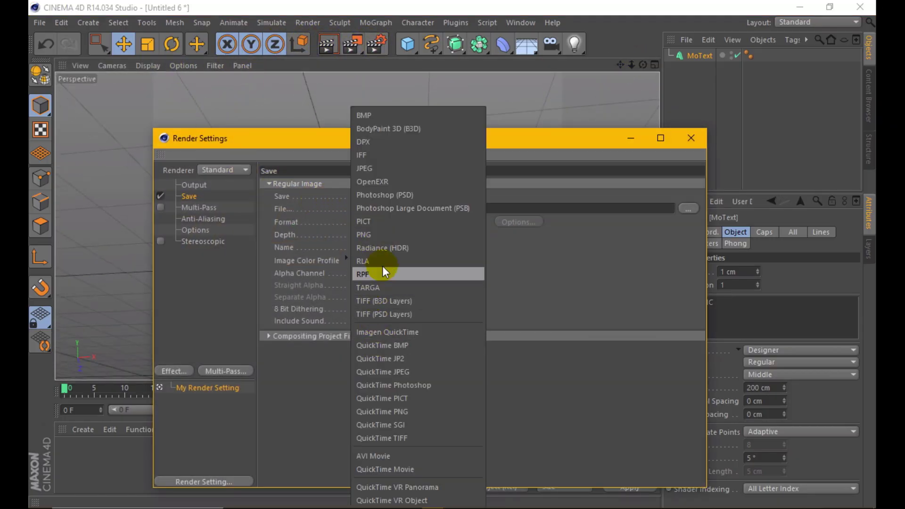
{"action": "left_click", "coordinate": [379, 234]}
{"action": "left_click", "coordinate": [190, 185]}
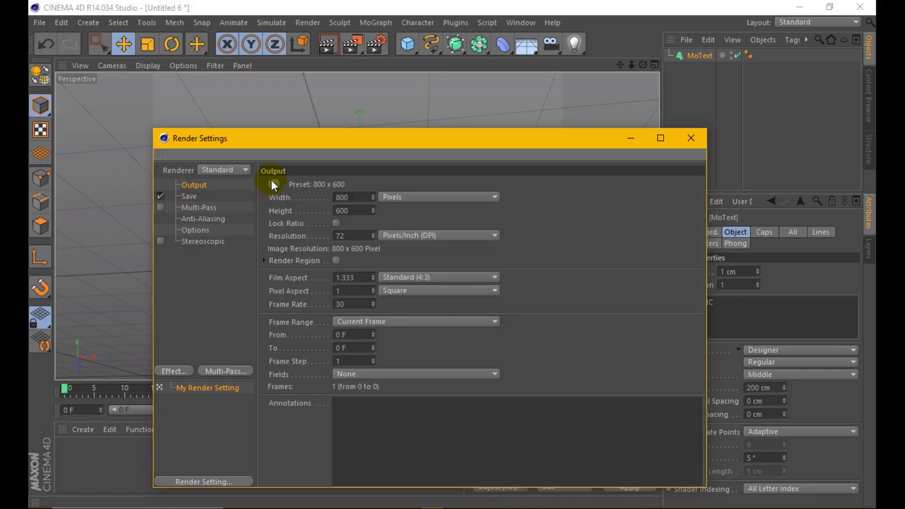
{"action": "left_click", "coordinate": [272, 182]}
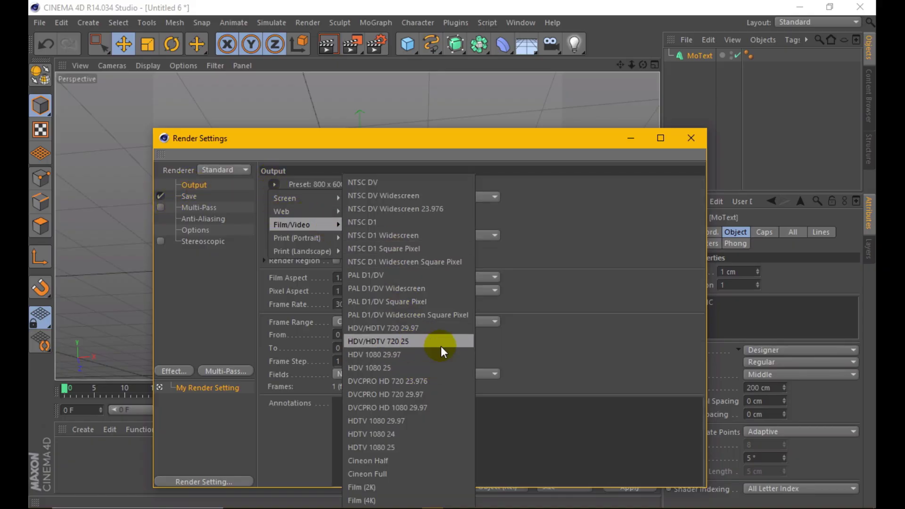
{"action": "left_click", "coordinate": [440, 342]}
- Set anti-aliasing to Best and close Render Settings
{"action": "left_click", "coordinate": [223, 219]}
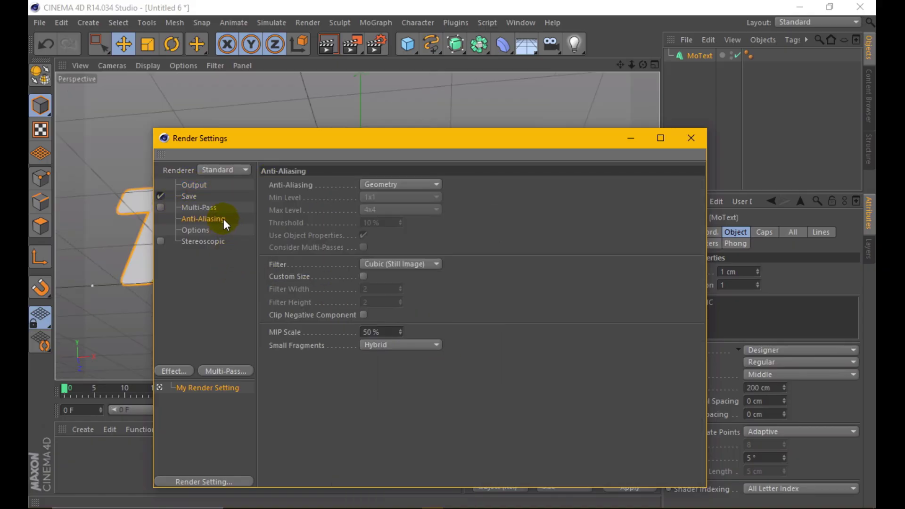
{"action": "left_click", "coordinate": [395, 185]}
{"action": "left_click", "coordinate": [390, 224]}
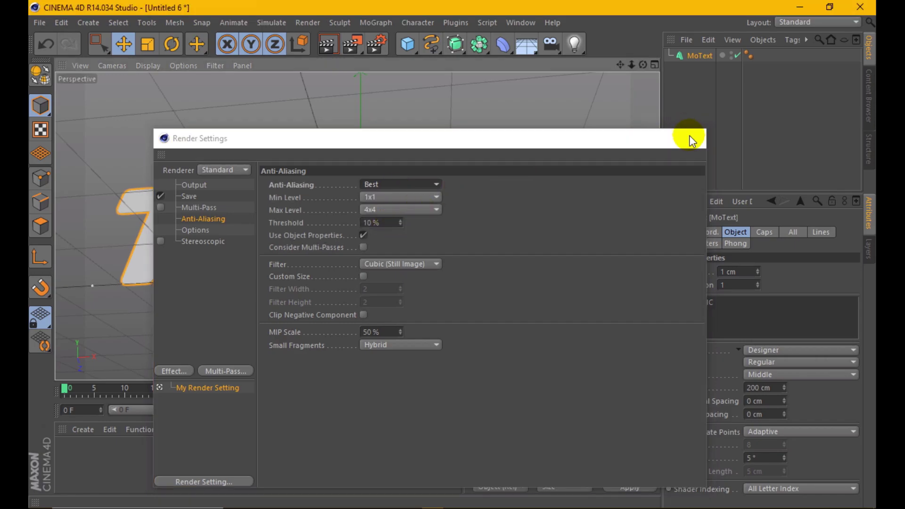
{"action": "left_click", "coordinate": [690, 138]}
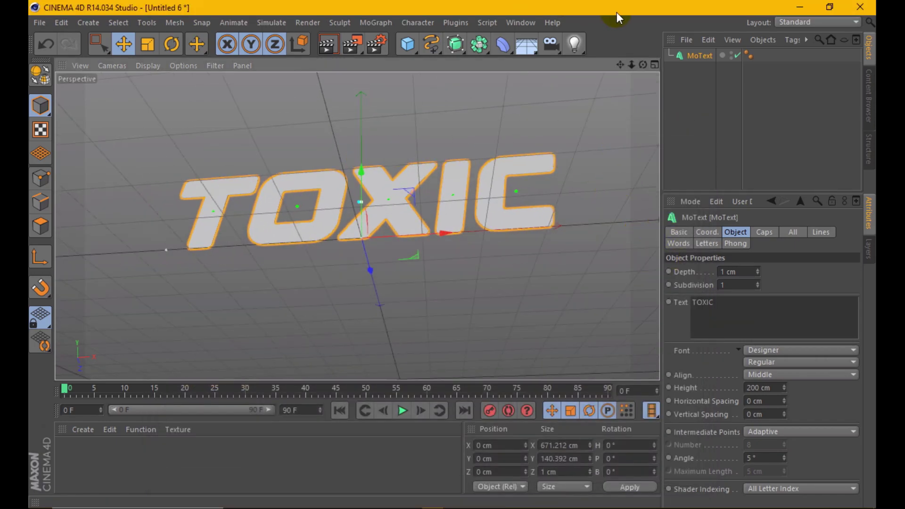
- Copy and paste MoText to create MoText.1, keeping the original MoText above it
{"action": "right_click", "coordinate": [688, 55]}
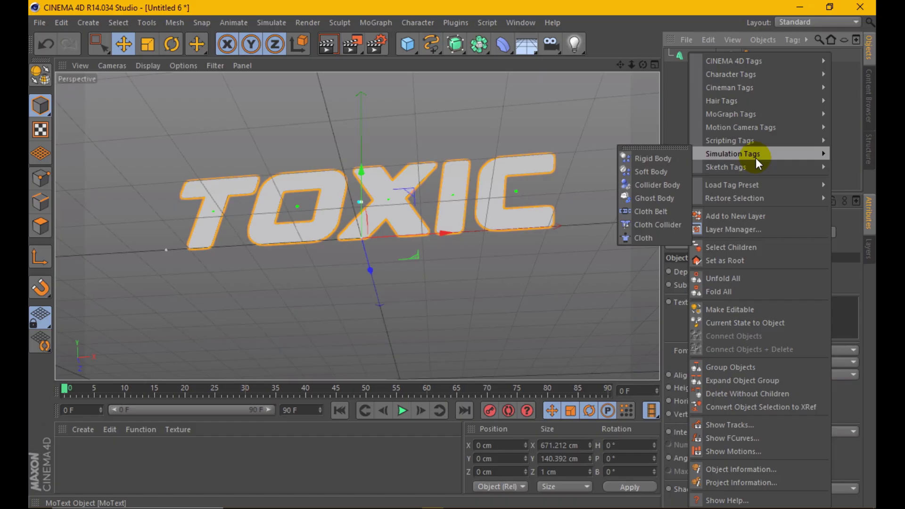
{"action": "left_click", "coordinate": [709, 39]}
{"action": "left_click", "coordinate": [723, 104]}
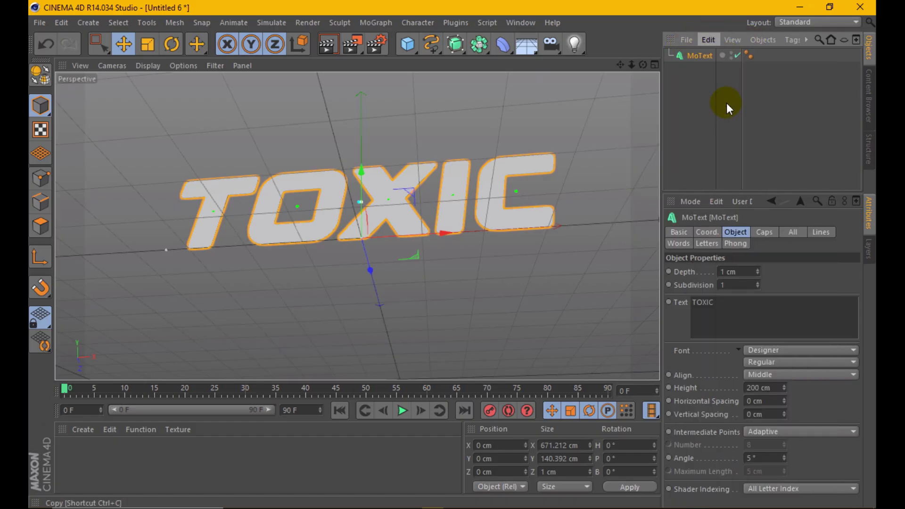
{"action": "left_click", "coordinate": [709, 39]}
{"action": "left_click", "coordinate": [725, 117]}
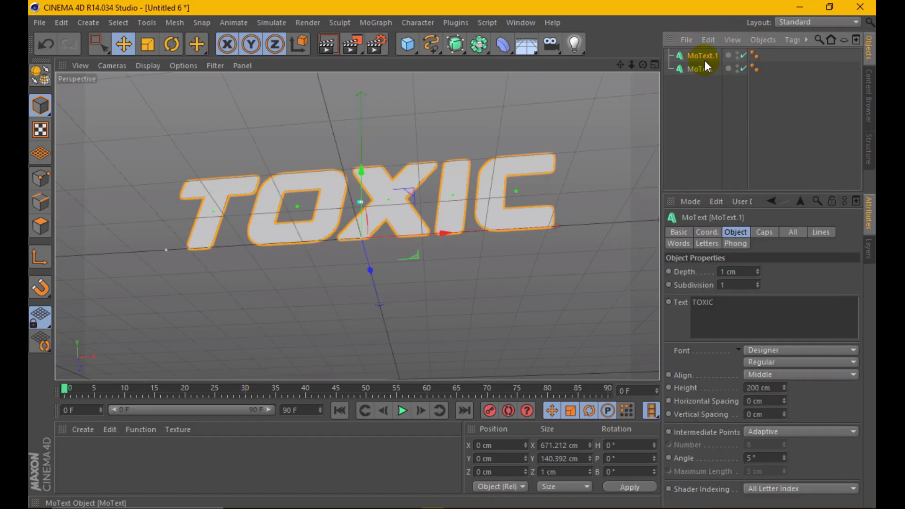
{"action": "left_click_drag", "start_coordinate": [698, 68], "coordinate": [697, 53]}
{"action": "left_click_drag", "start_coordinate": [662, 304], "coordinate": [572, 283]}
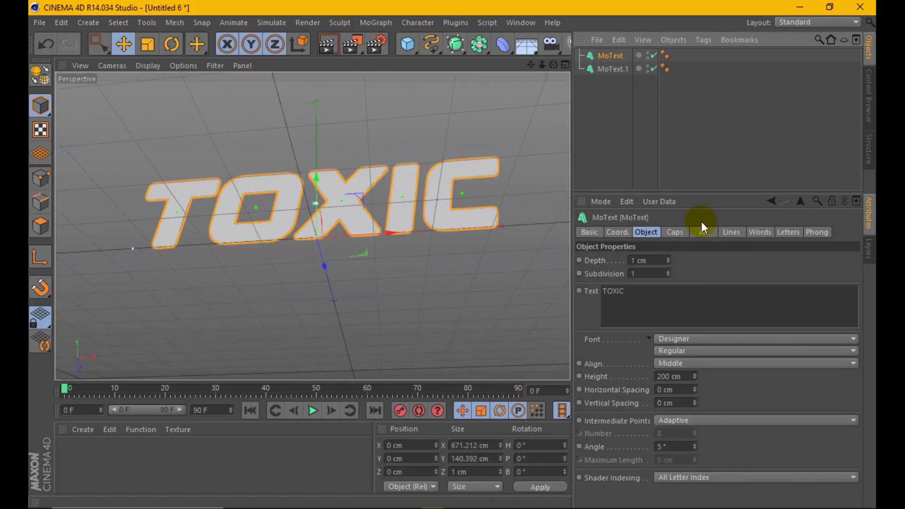
- Give the text 1 cm fillet caps on front and back, built from quadrangles
{"action": "left_click", "coordinate": [674, 232]}
{"action": "left_click", "coordinate": [677, 264]}
{"action": "left_click", "coordinate": [669, 312]}
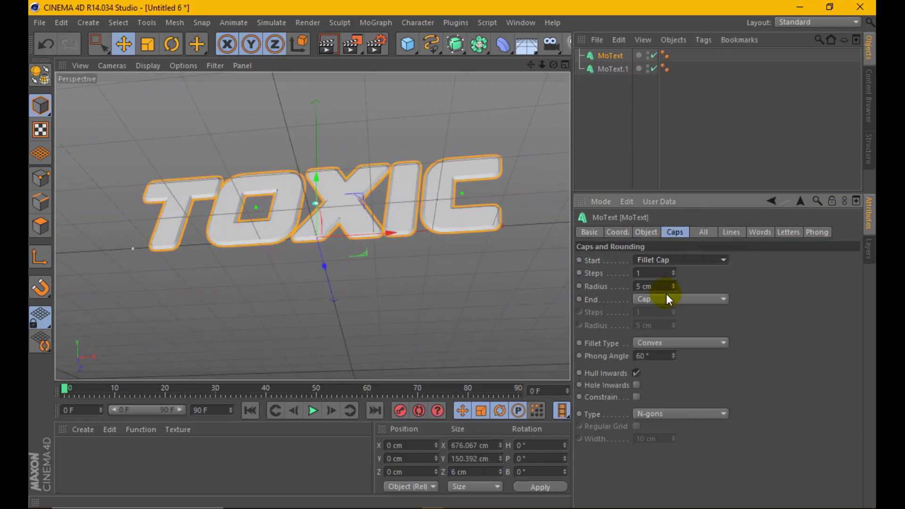
{"action": "double_click", "coordinate": [655, 286]}
{"action": "type", "text": "1"}
{"action": "left_click", "coordinate": [663, 298]}
{"action": "left_click", "coordinate": [657, 355]}
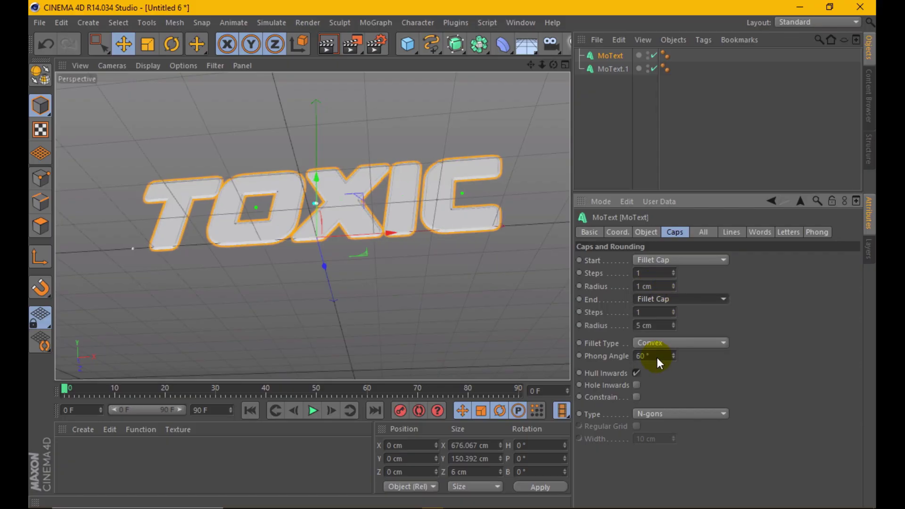
{"action": "type", "text": "1"}
{"action": "key", "text": "Return"}
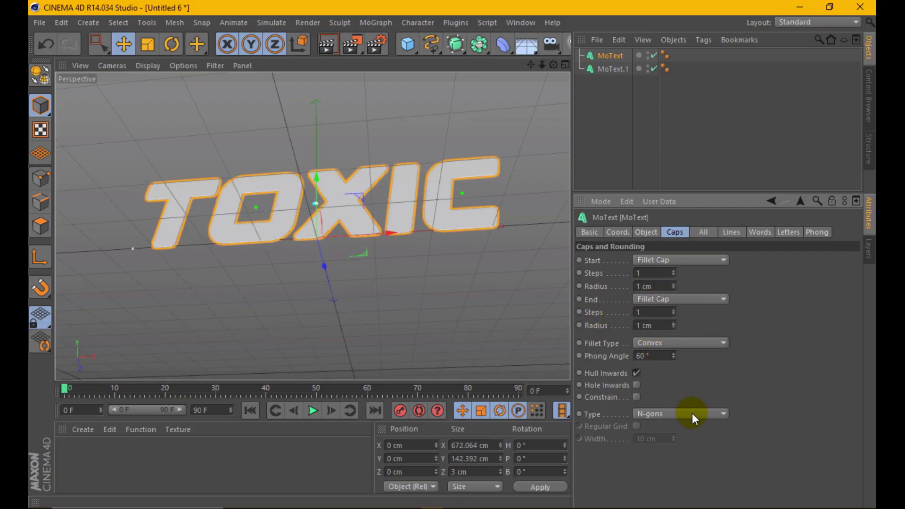
{"action": "left_click", "coordinate": [692, 413]}
{"action": "left_click", "coordinate": [677, 439]}
- Set intermediate points to Subdivided with a 90° angle and 15 cm maximum length
{"action": "left_click", "coordinate": [645, 231]}
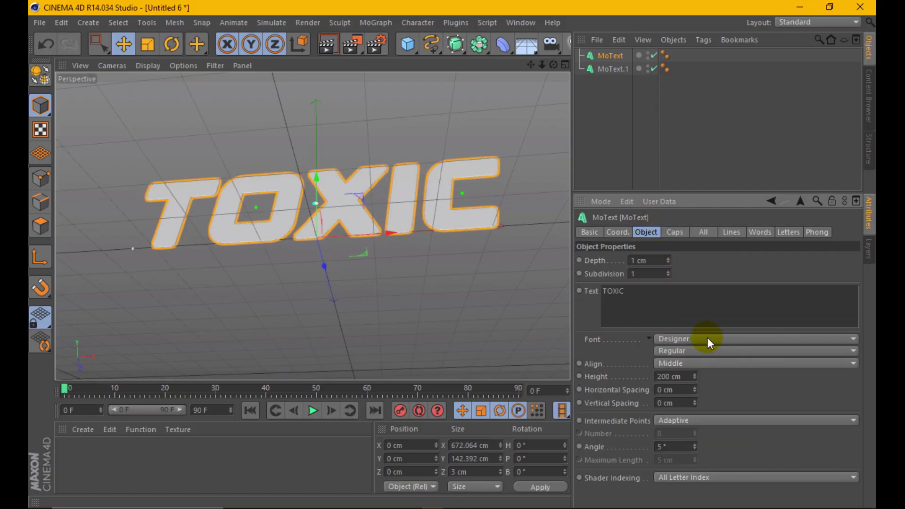
{"action": "left_click", "coordinate": [709, 417]}
{"action": "left_click", "coordinate": [703, 457]}
{"action": "left_click_drag", "start_coordinate": [694, 446], "coordinate": [681, 455]}
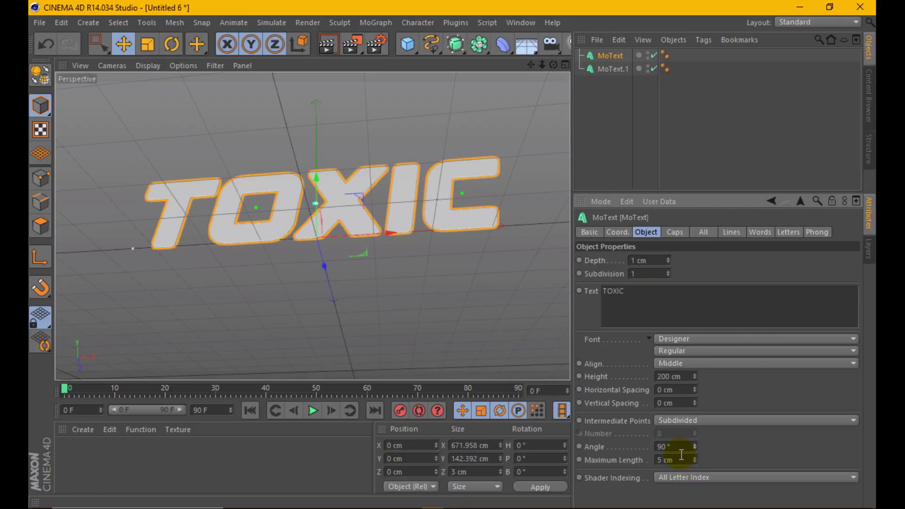
{"action": "double_click", "coordinate": [681, 455]}
{"action": "type", "text": "15"}
{"action": "key", "text": "Return"}
- Switch the viewport to Gouraud Shading (Lines)
{"action": "left_click", "coordinate": [681, 235]}
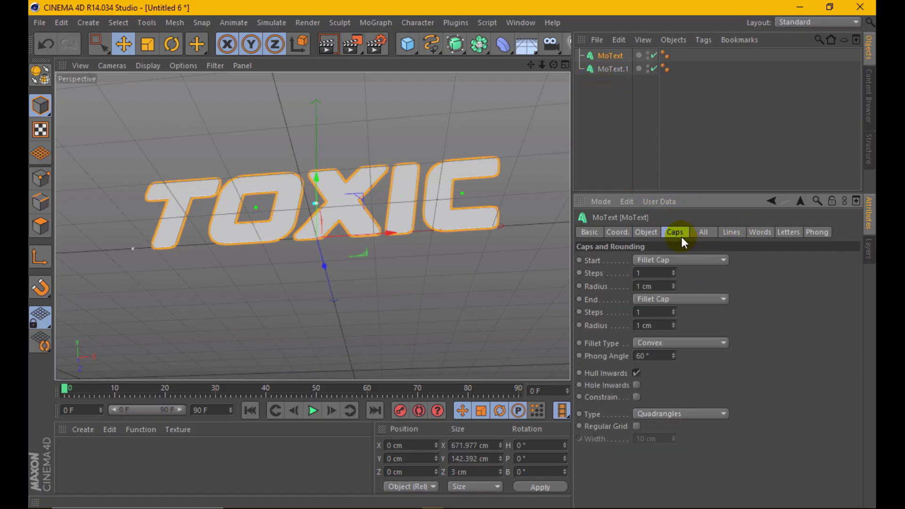
{"action": "left_click", "coordinate": [648, 231]}
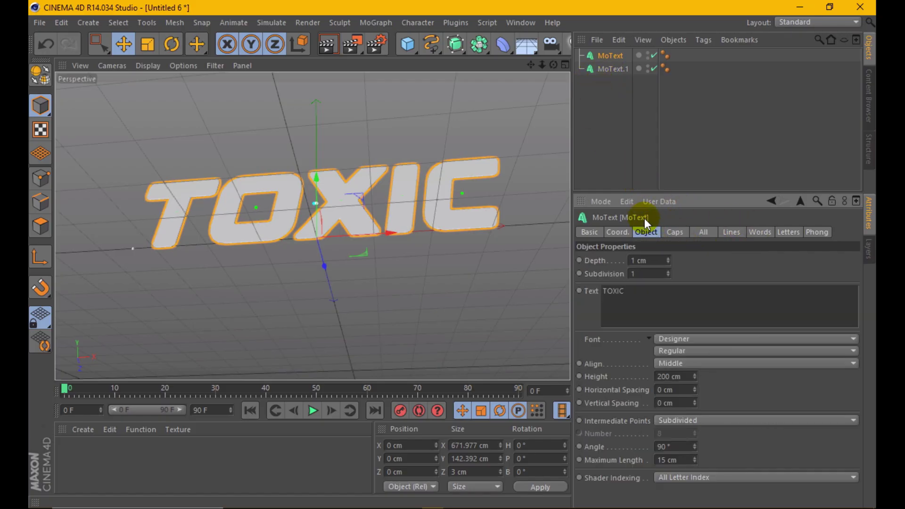
{"action": "left_click", "coordinate": [150, 65]}
{"action": "left_click", "coordinate": [160, 87]}
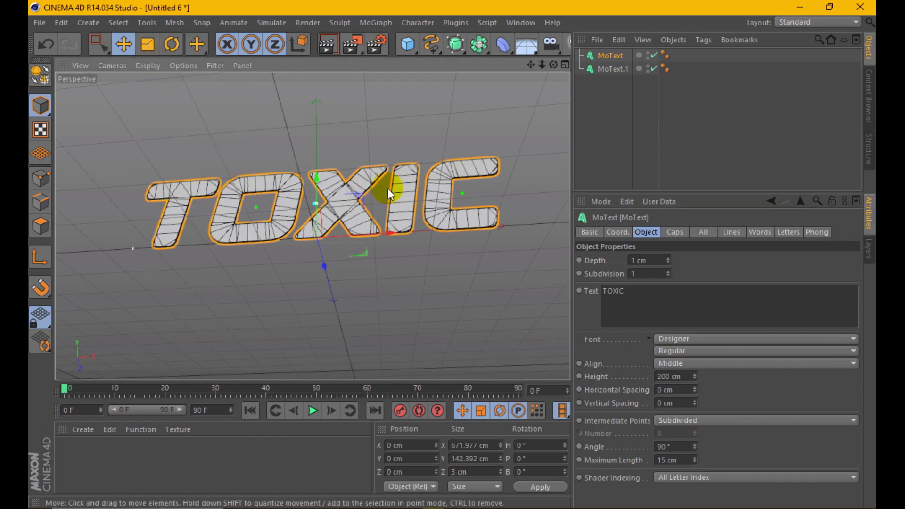
{"action": "left_click_drag", "start_coordinate": [454, 45], "coordinate": [400, 60]}
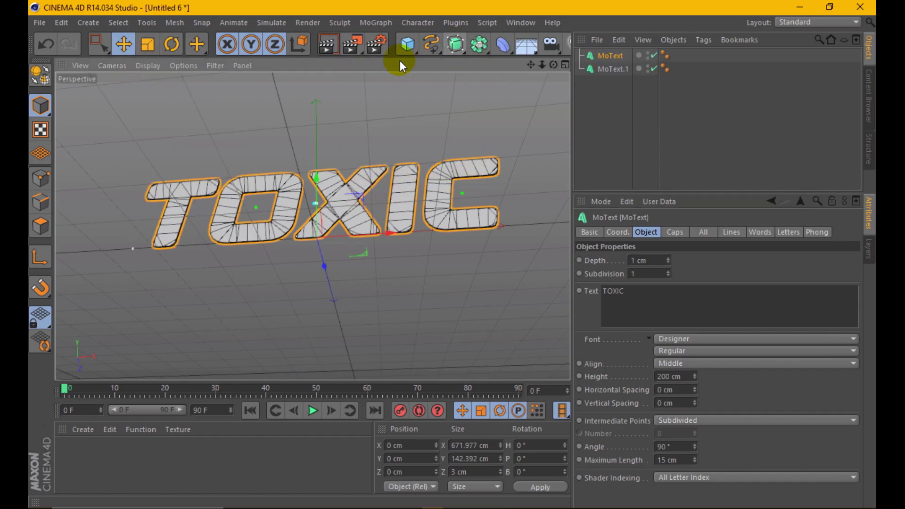
- Smooth the original text with a Connect and HyperNURBS, and give MoText.1 20 cm depth
{"action": "mouse_move", "coordinate": [455, 44]}
{"action": "left_mouse_down"}
{"action": "mouse_move", "coordinate": [617, 78]}
{"action": "mouse_move", "coordinate": [612, 56]}
{"action": "left_mouse_up"}
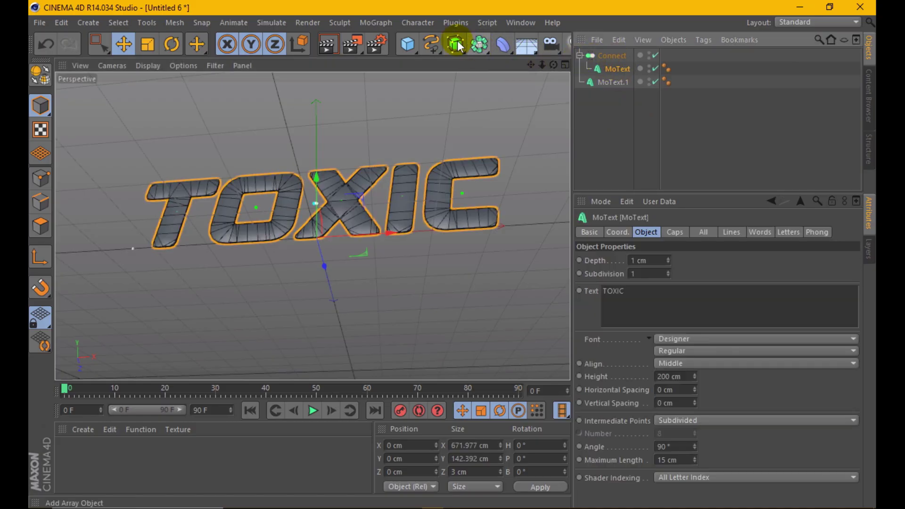
{"action": "left_click_drag", "start_coordinate": [458, 45], "coordinate": [606, 56]}
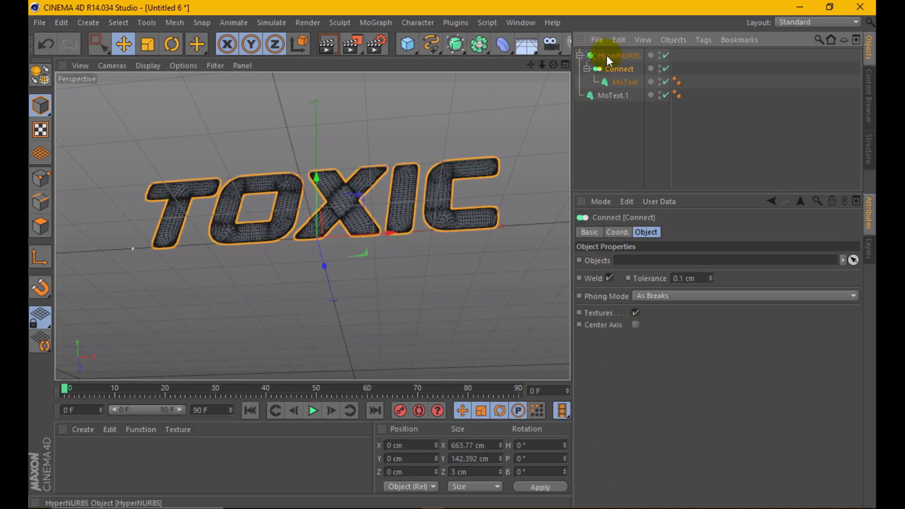
{"action": "left_click", "coordinate": [619, 98]}
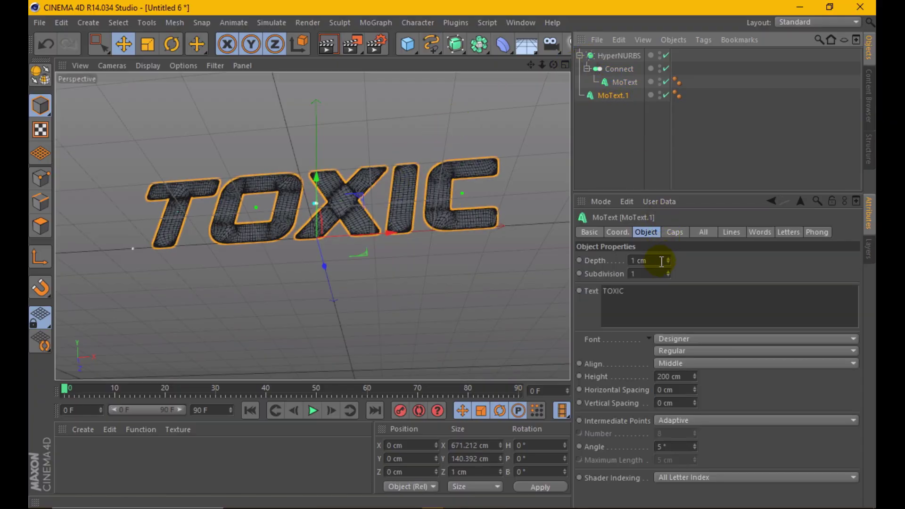
{"action": "double_click", "coordinate": [644, 260]}
{"action": "type", "text": "20"}
{"action": "key", "text": "Return"}
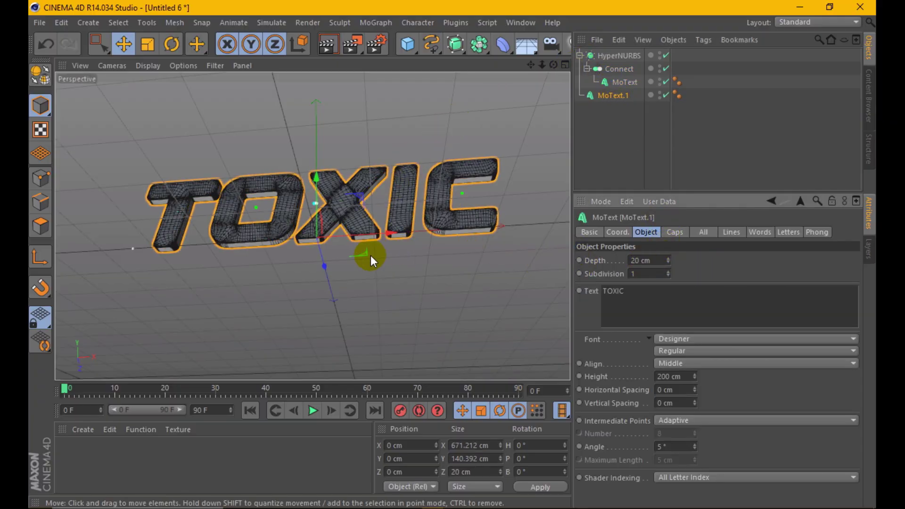
- Move MoText.1 back to Z 11.616 cm and preview the render
{"action": "mouse_move", "coordinate": [355, 268]}
{"action": "left_mouse_down"}
{"action": "mouse_move", "coordinate": [314, 264]}
{"action": "mouse_move", "coordinate": [330, 218]}
{"action": "left_mouse_up"}
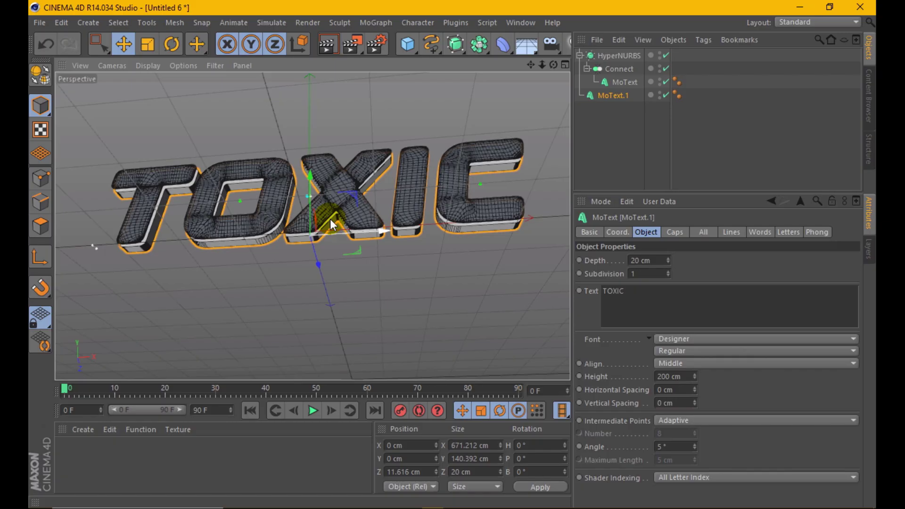
{"action": "left_click", "coordinate": [328, 43]}
{"action": "left_click", "coordinate": [351, 192]}
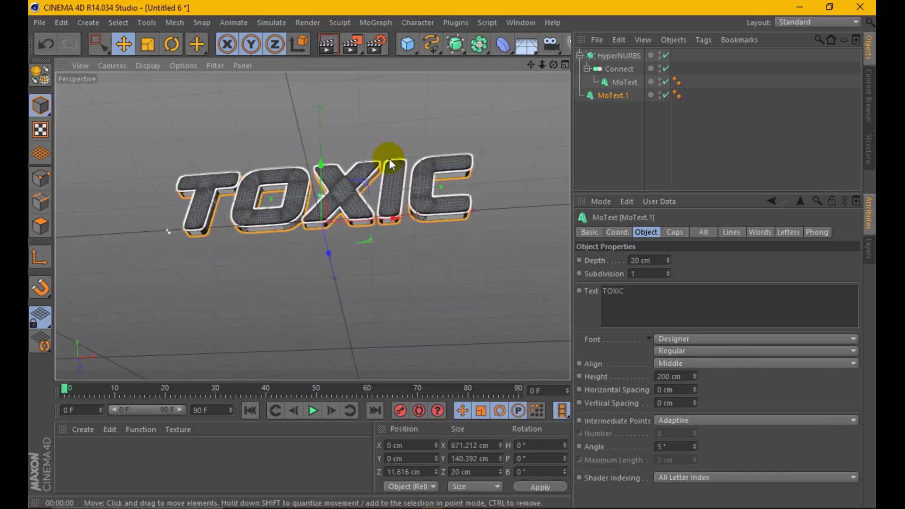
{"action": "left_click", "coordinate": [503, 43]}
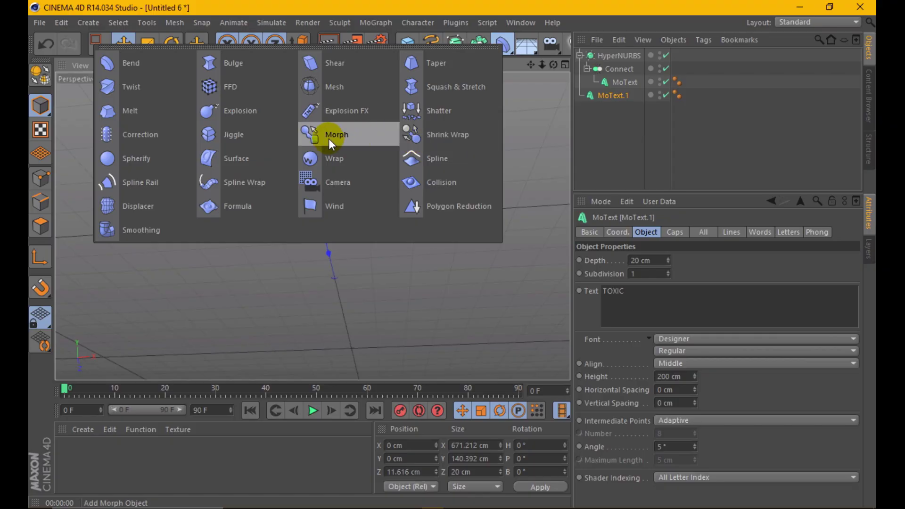
- Add an FFD deformer with a 2000 × 300 × 8 cm grid
{"action": "left_click", "coordinate": [236, 87]}
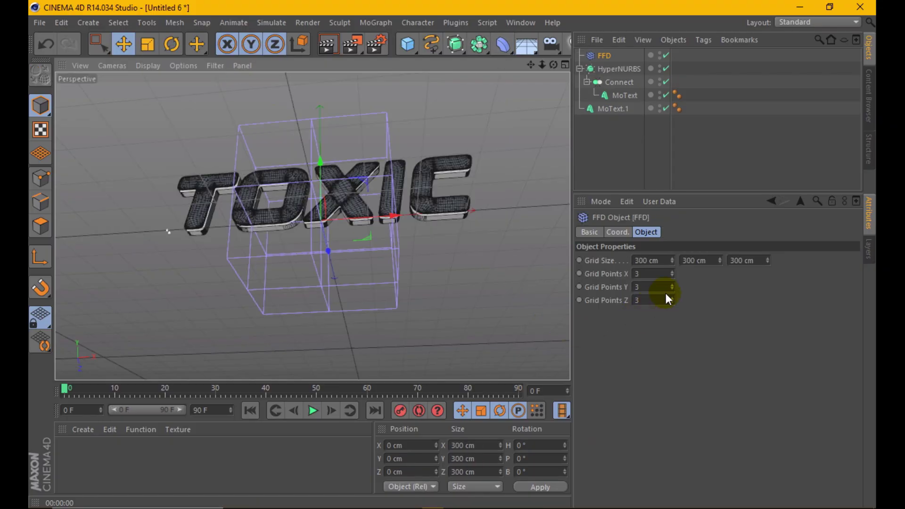
{"action": "left_click", "coordinate": [669, 261]}
{"action": "type", "text": "2000"}
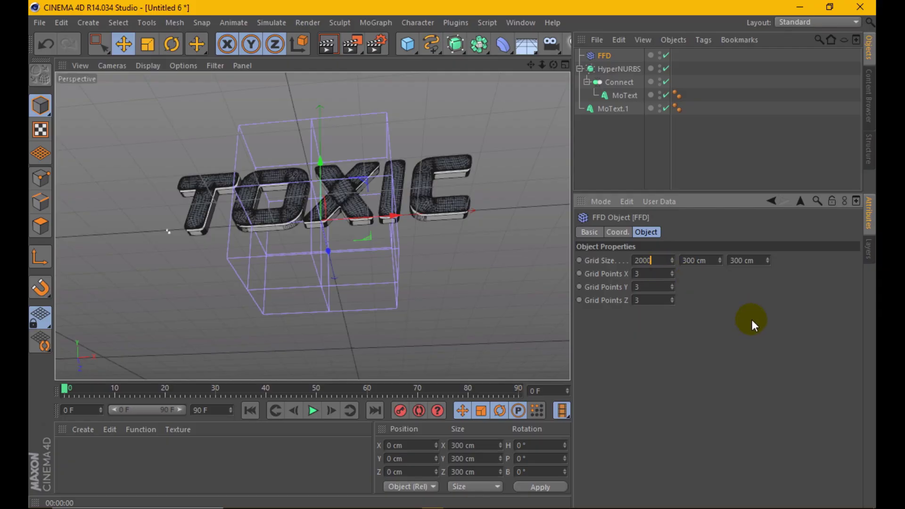
{"action": "key", "text": "Return"}
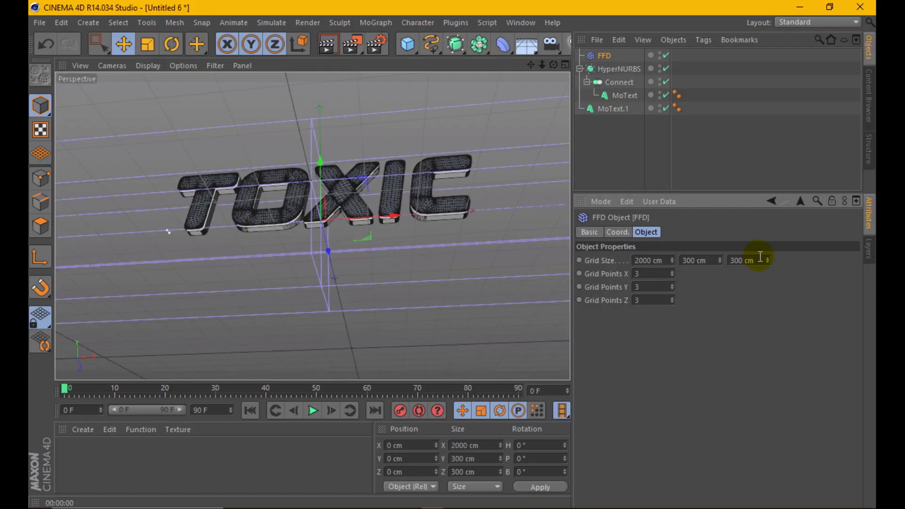
{"action": "left_click", "coordinate": [750, 260]}
{"action": "type", "text": "8"}
{"action": "key", "text": "Return"}
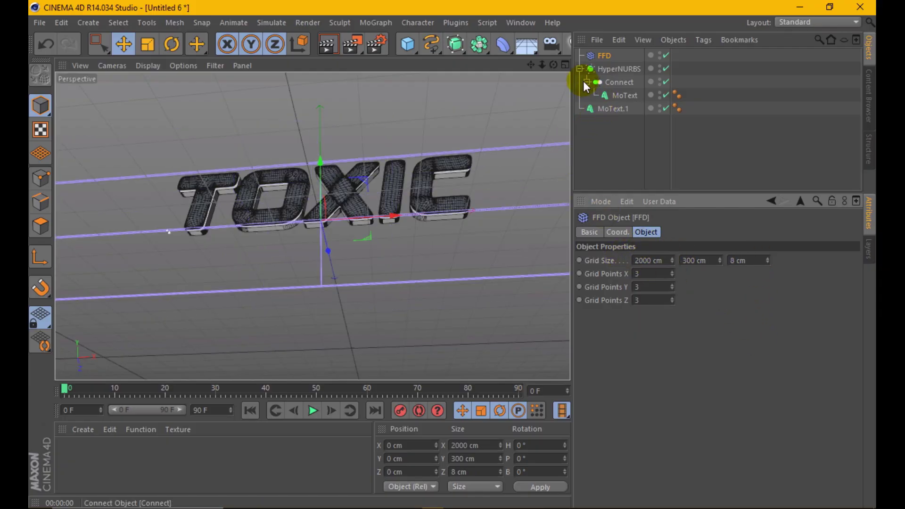
- Raise the FFD lattice to Y 68.974 cm in the side view
{"action": "left_click", "coordinate": [565, 64]}
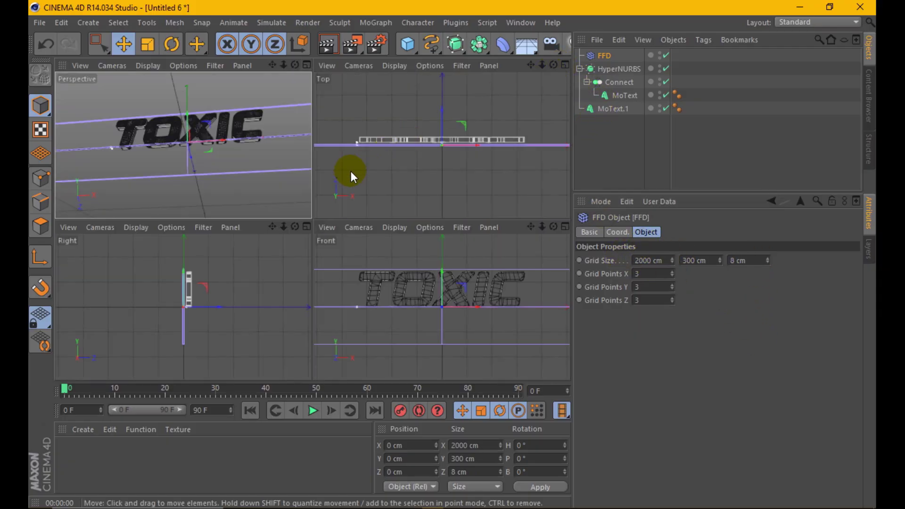
{"action": "left_click", "coordinate": [307, 227]}
{"action": "scroll", "coordinate": [307, 173], "scroll_direction": "up", "scroll_amount": 2}
{"action": "scroll", "coordinate": [322, 169], "scroll_direction": "up", "scroll_amount": 2}
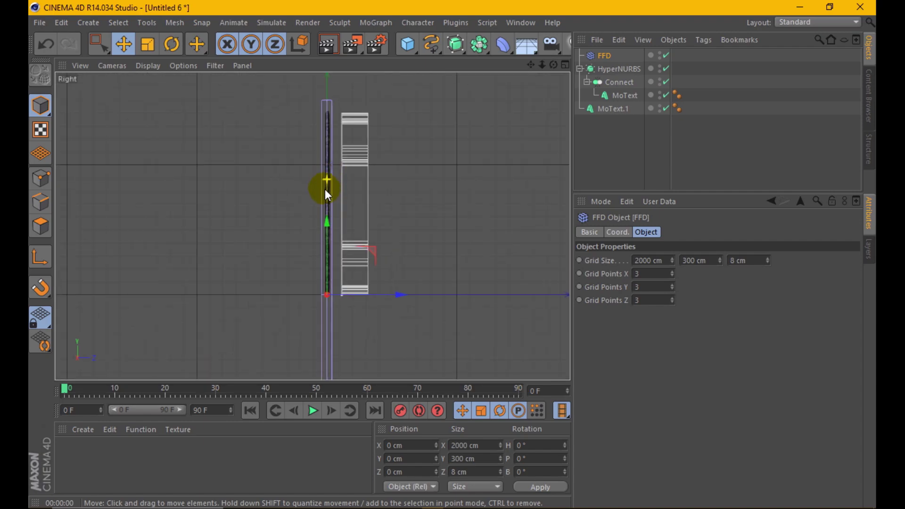
{"action": "scroll", "coordinate": [324, 188], "scroll_direction": "up", "scroll_amount": 2}
{"action": "left_click", "coordinate": [566, 63]}
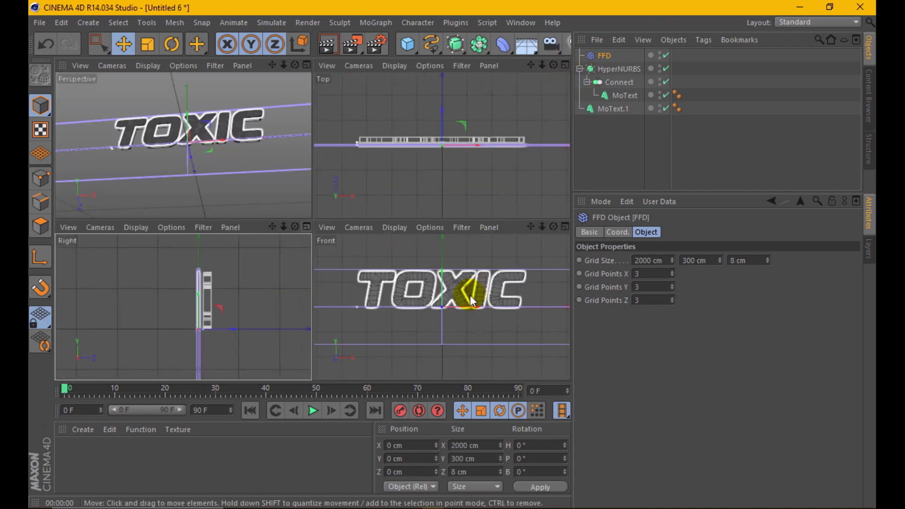
{"action": "left_click_drag", "start_coordinate": [441, 284], "coordinate": [443, 270]}
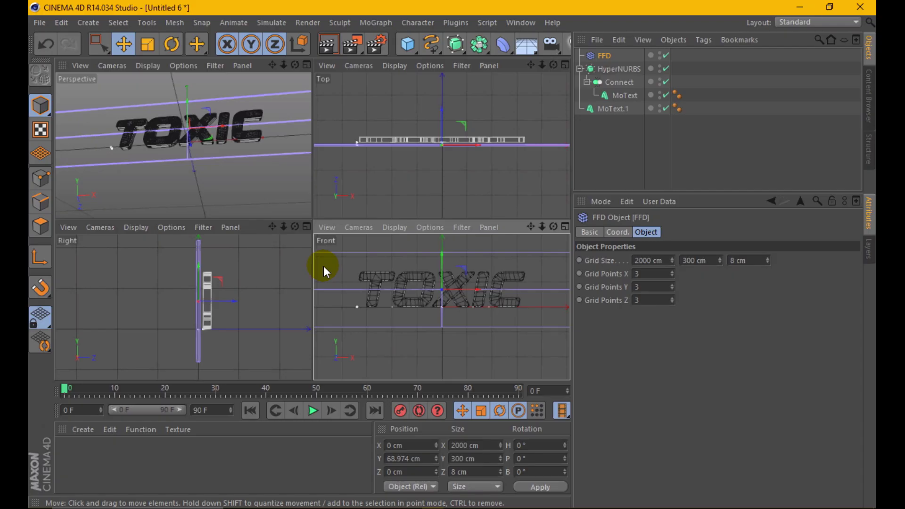
{"action": "left_click", "coordinate": [307, 227]}
{"action": "scroll", "coordinate": [342, 188], "scroll_direction": "up", "scroll_amount": 2}
{"action": "scroll", "coordinate": [353, 220], "scroll_direction": "up", "scroll_amount": 2}
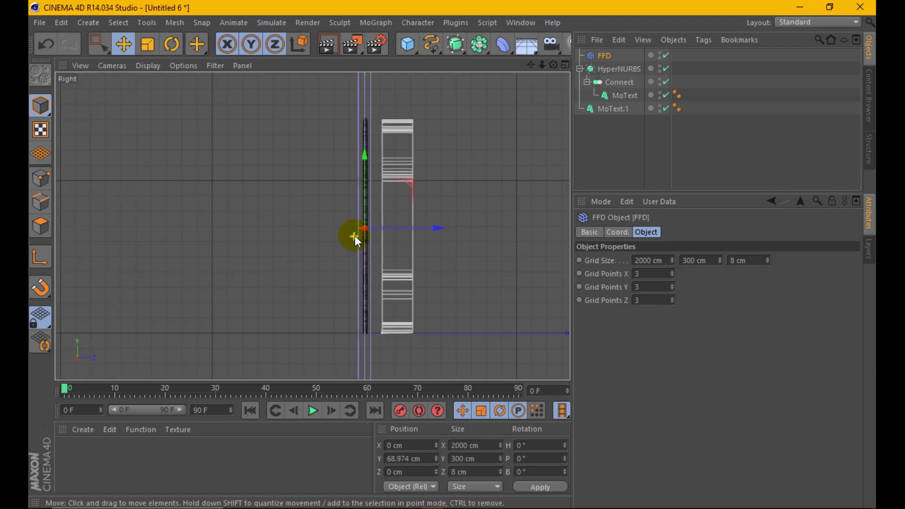
{"action": "scroll", "coordinate": [367, 231], "scroll_direction": "up", "scroll_amount": 2}
{"action": "scroll", "coordinate": [381, 226], "scroll_direction": "up", "scroll_amount": 1}
{"action": "scroll", "coordinate": [368, 213], "scroll_direction": "up", "scroll_amount": 1}
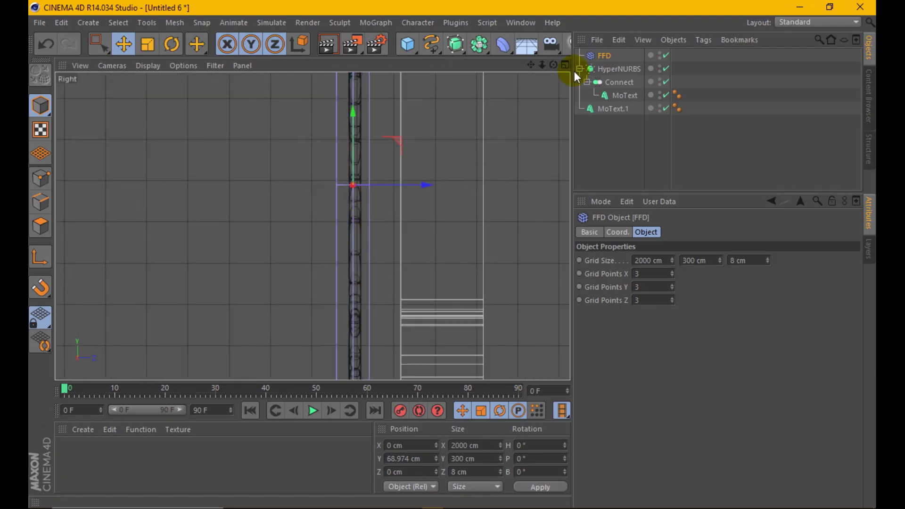
- Nest the FFD under MoText and rectangle-select its middle points, including hidden ones
{"action": "left_click_drag", "start_coordinate": [616, 94], "coordinate": [617, 95]}
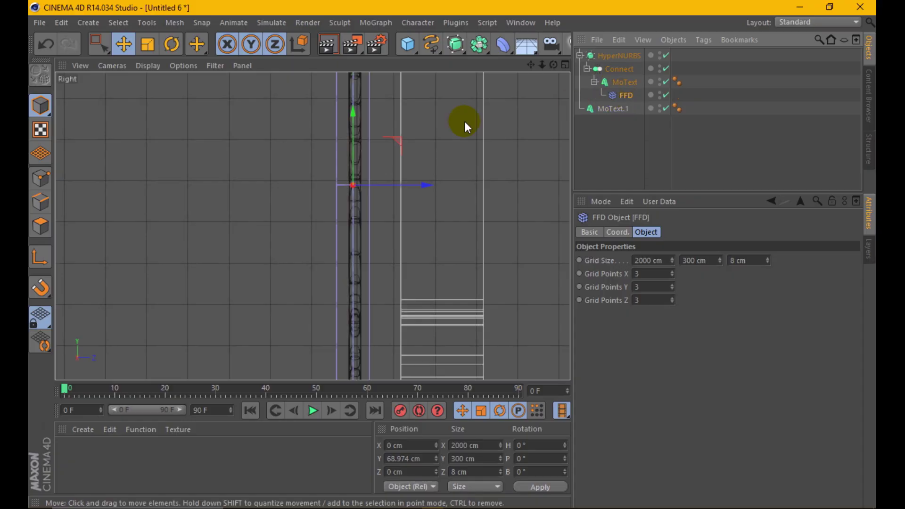
{"action": "left_click", "coordinate": [40, 178]}
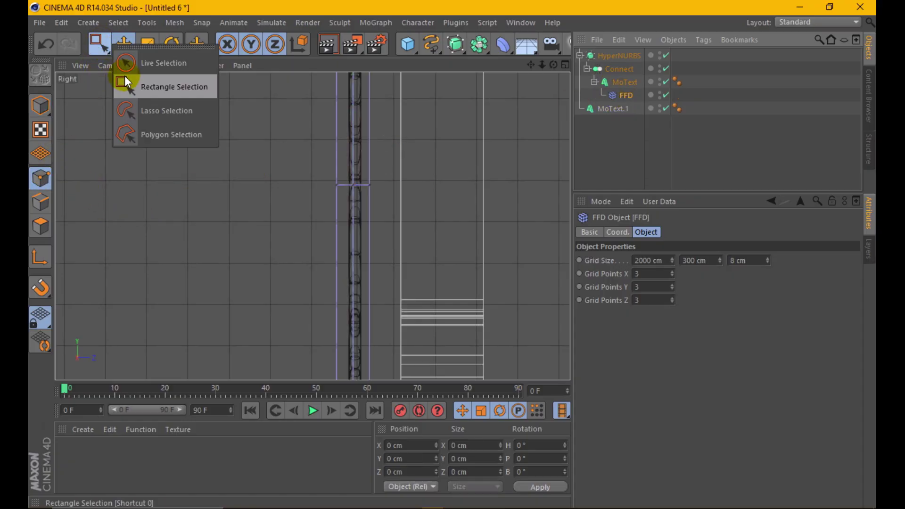
{"action": "left_click_drag", "start_coordinate": [101, 49], "coordinate": [171, 87]}
{"action": "left_click", "coordinate": [680, 271]}
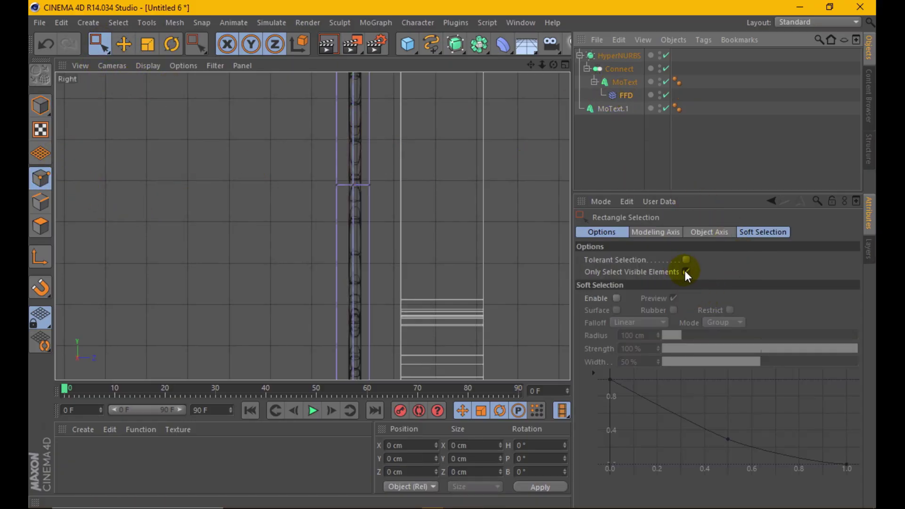
{"action": "scroll", "coordinate": [360, 186], "scroll_direction": "up", "scroll_amount": 2}
{"action": "scroll", "coordinate": [336, 156], "scroll_direction": "up", "scroll_amount": 2}
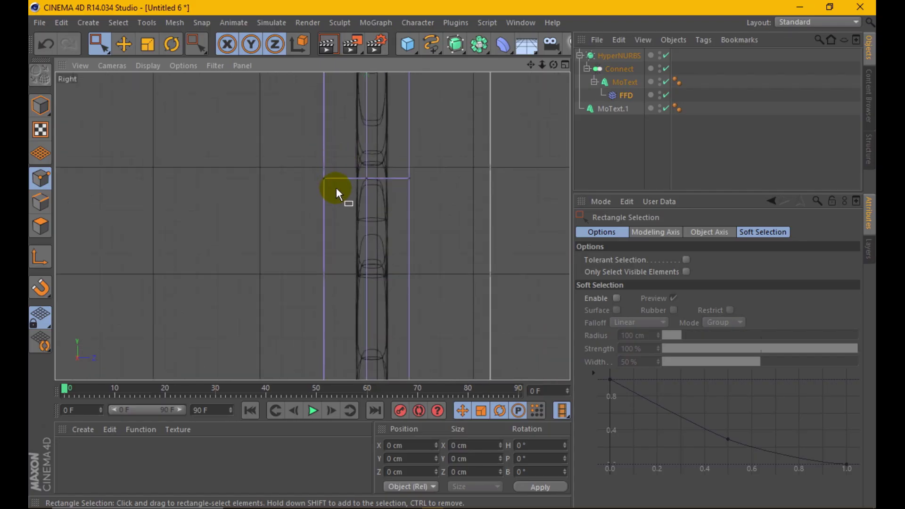
{"action": "left_click_drag", "start_coordinate": [321, 166], "coordinate": [340, 190]}
- Push the middle lattice points back along Z to -44.677 cm
{"action": "left_click_drag", "start_coordinate": [401, 180], "coordinate": [149, 163]}
{"action": "left_click", "coordinate": [40, 106]}
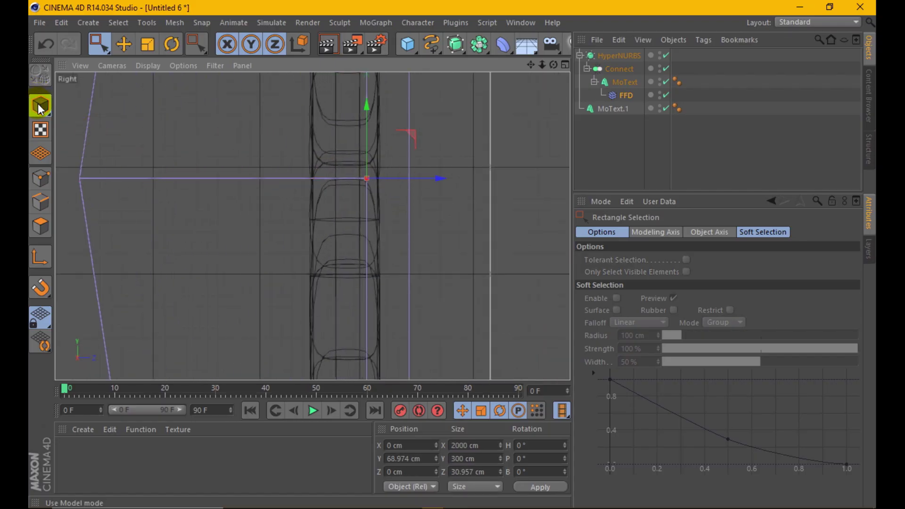
{"action": "scroll", "coordinate": [361, 268], "scroll_direction": "down", "scroll_amount": 2}
{"action": "scroll", "coordinate": [361, 268], "scroll_direction": "down", "scroll_amount": 3}
{"action": "left_click", "coordinate": [41, 177]}
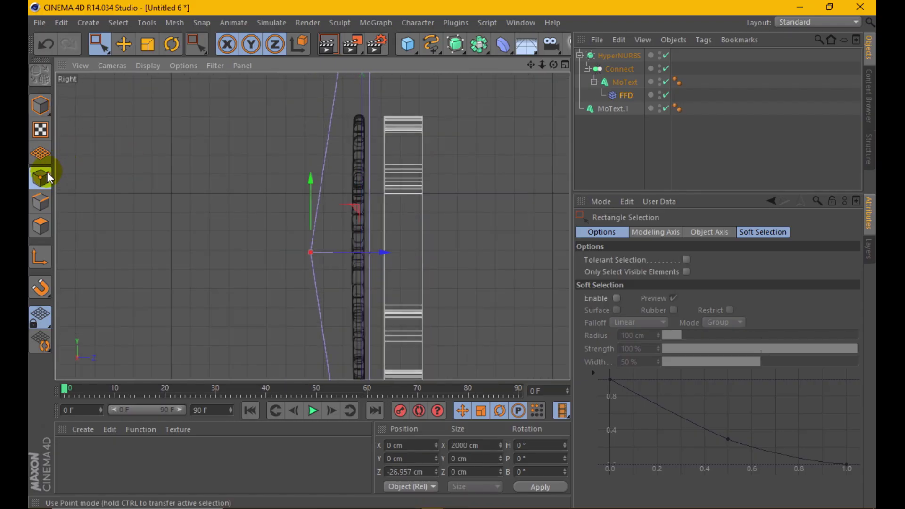
{"action": "mouse_move", "coordinate": [372, 253]}
{"action": "left_mouse_down"}
{"action": "mouse_move", "coordinate": [363, 249]}
{"action": "mouse_move", "coordinate": [377, 221]}
{"action": "left_mouse_up"}
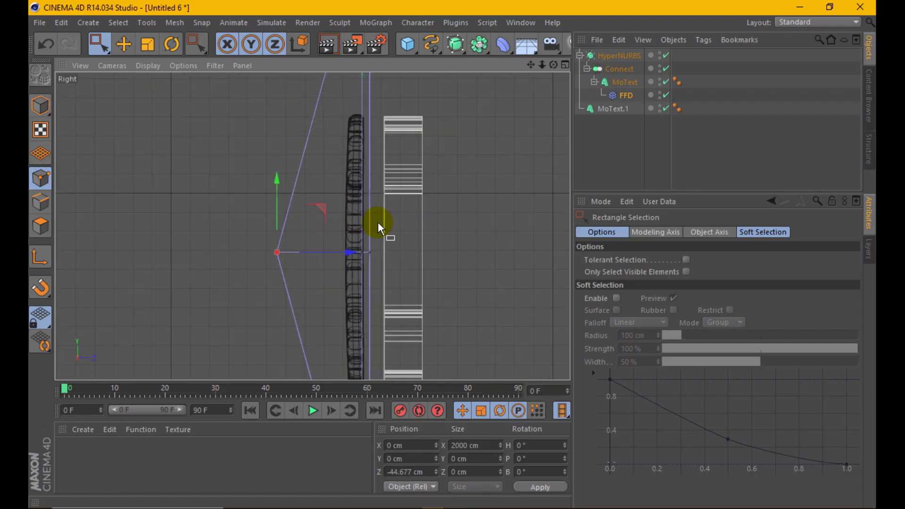
- Preview a render of the bent text in the enlarged Perspective view
{"action": "left_click", "coordinate": [566, 64]}
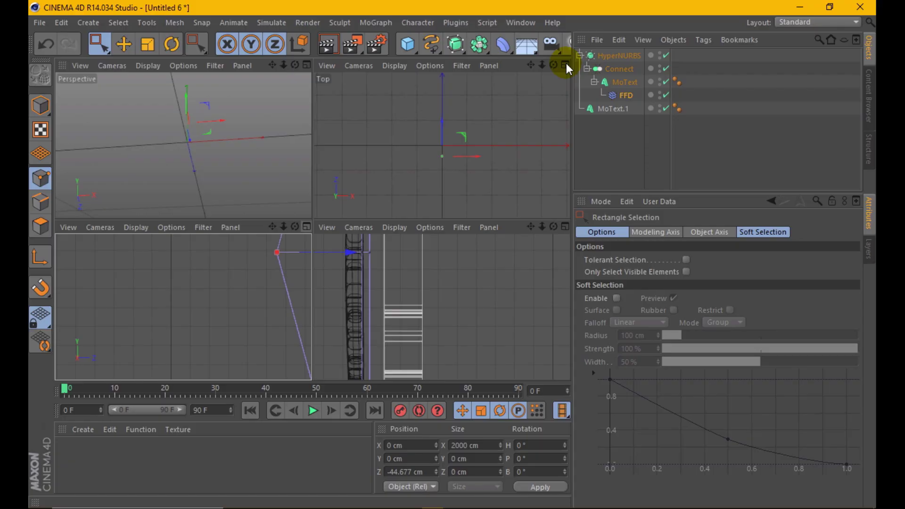
{"action": "left_click", "coordinate": [305, 65]}
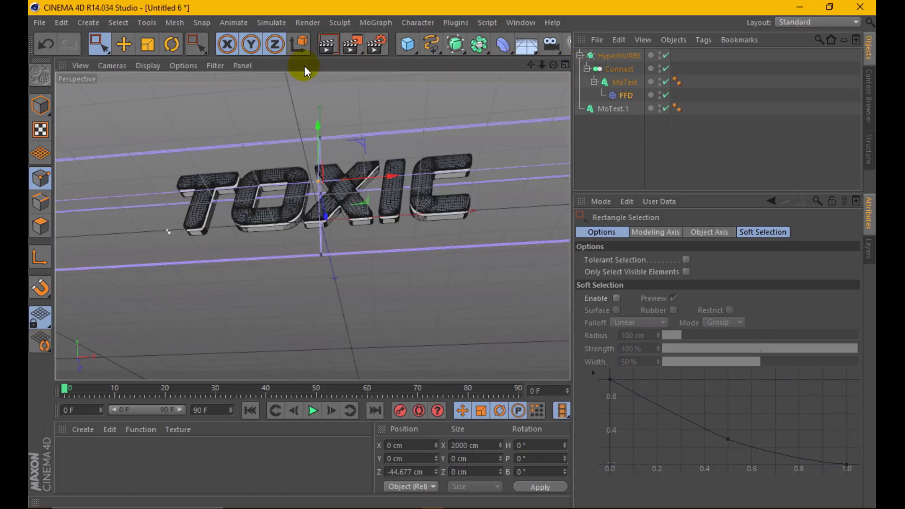
{"action": "left_click", "coordinate": [325, 52]}
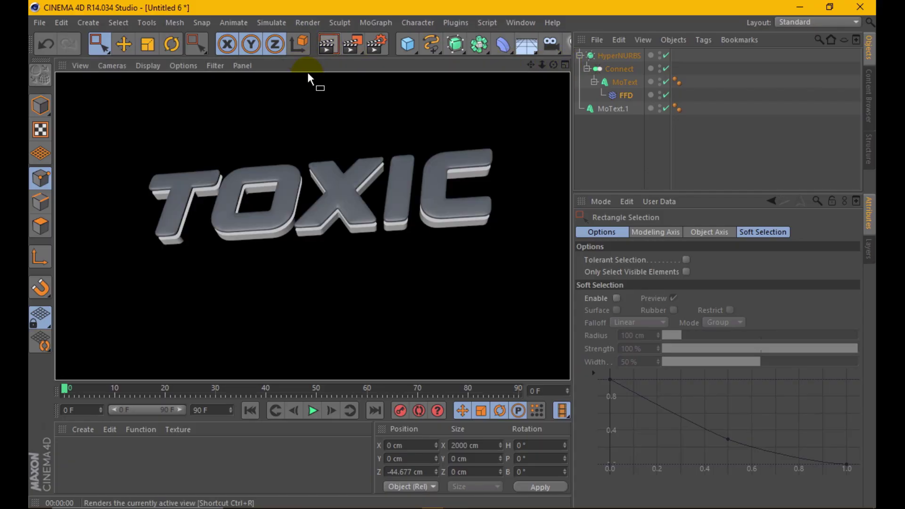
{"action": "left_click", "coordinate": [41, 105]}
- Toggle the FFD off to compare and set MoText.1 depth to 15 cm
{"action": "left_click", "coordinate": [134, 44]}
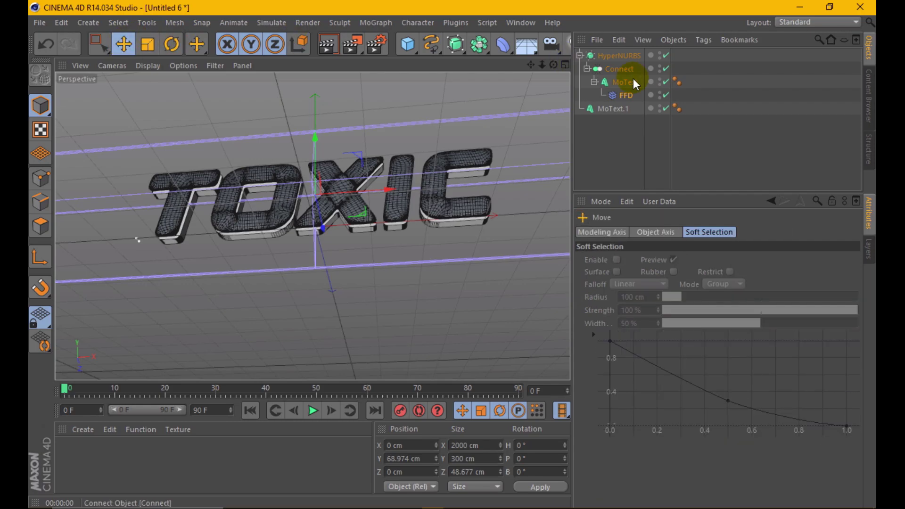
{"action": "left_click", "coordinate": [663, 93]}
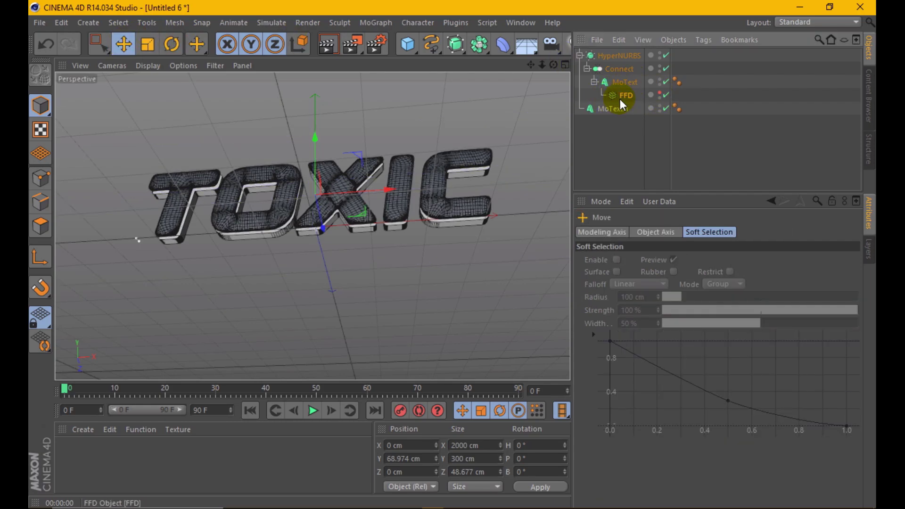
{"action": "left_click_drag", "start_coordinate": [553, 64], "coordinate": [410, 152]}
{"action": "left_click", "coordinate": [594, 109]}
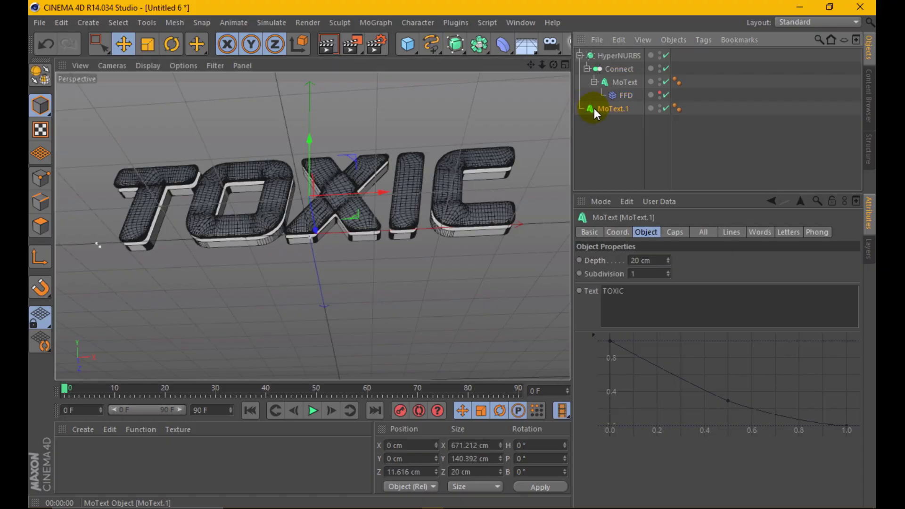
{"action": "double_click", "coordinate": [654, 260]}
{"action": "type", "text": "15"}
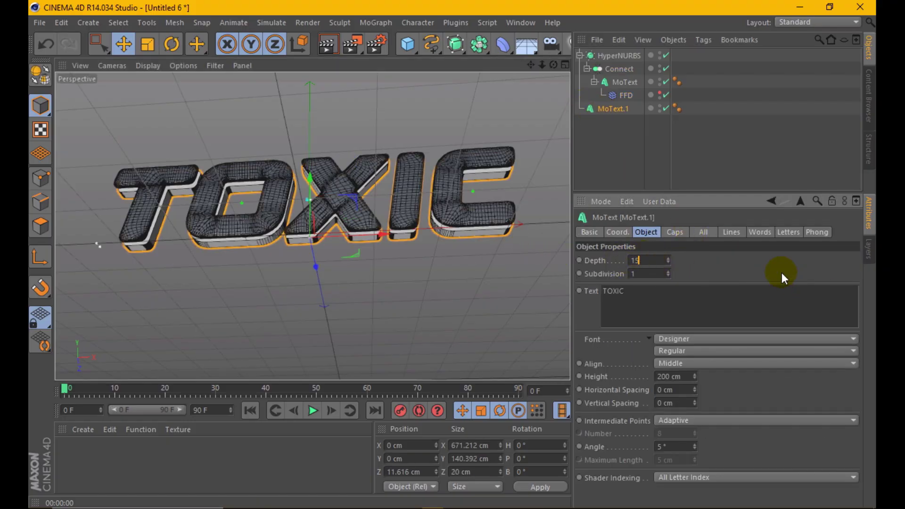
{"action": "key", "text": "Return"}
- Give MoText.1 2 cm, 2-step fillet caps on front and back
{"action": "left_click", "coordinate": [675, 231]}
{"action": "left_click", "coordinate": [683, 260]}
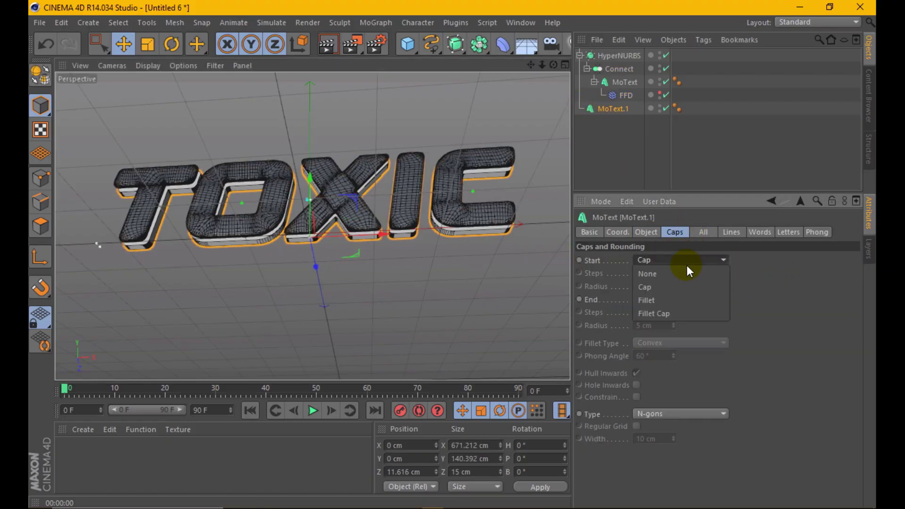
{"action": "left_click", "coordinate": [654, 313]}
{"action": "double_click", "coordinate": [644, 286]}
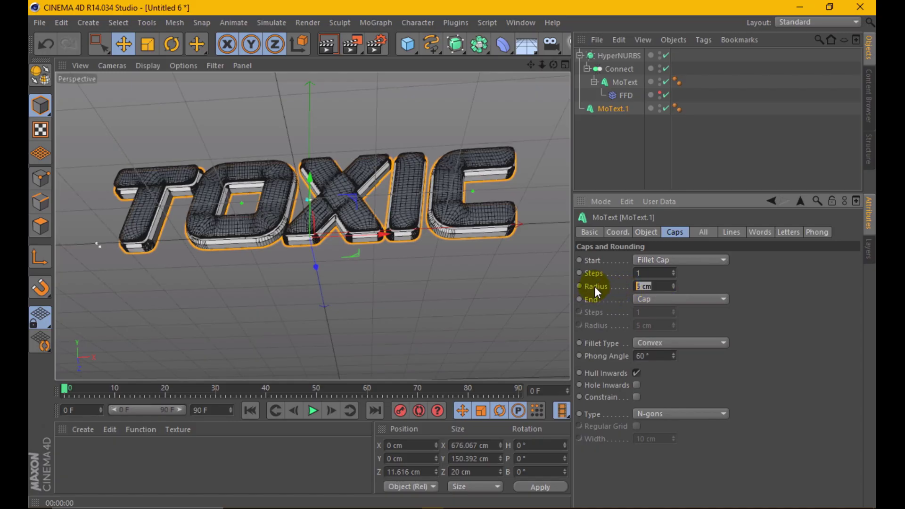
{"action": "type", "text": "2"}
{"action": "double_click", "coordinate": [647, 273]}
{"action": "type", "text": "2"}
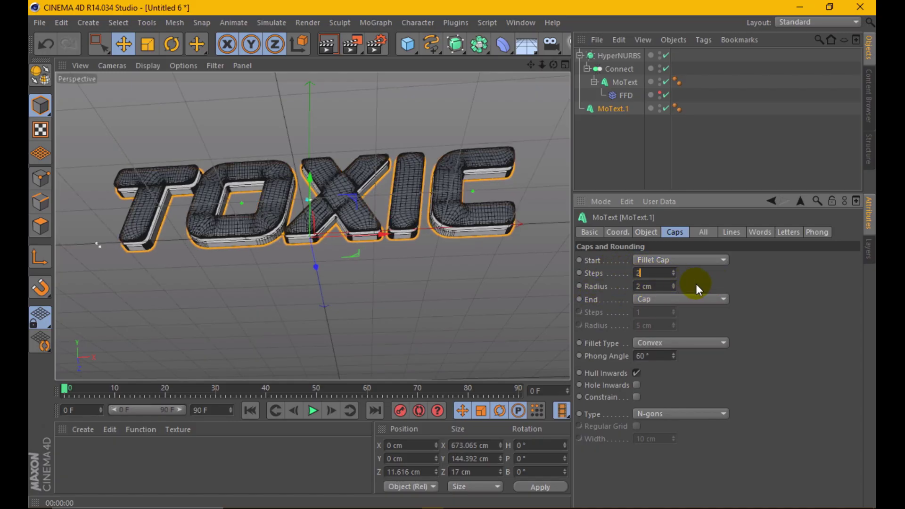
{"action": "left_click", "coordinate": [680, 299]}
{"action": "left_click", "coordinate": [673, 351]}
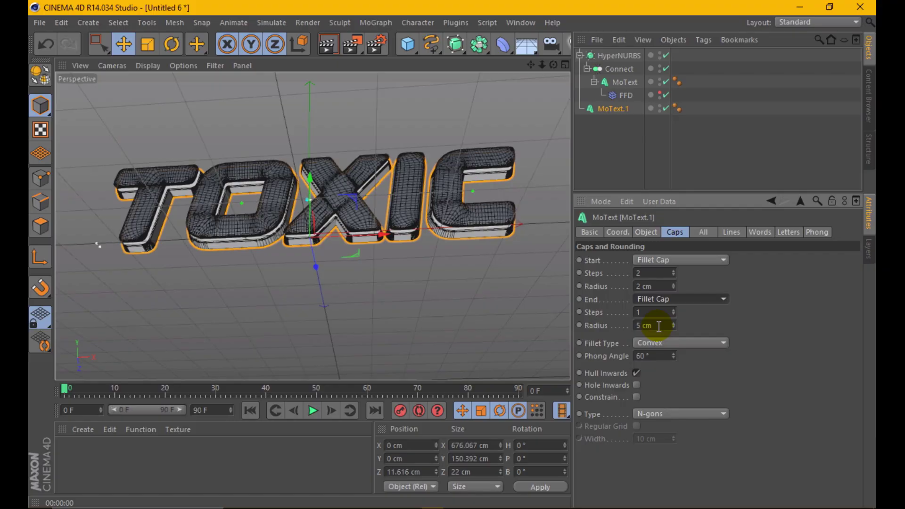
{"action": "double_click", "coordinate": [654, 312]}
{"action": "type", "text": "2"}
{"action": "key", "text": "Return"}
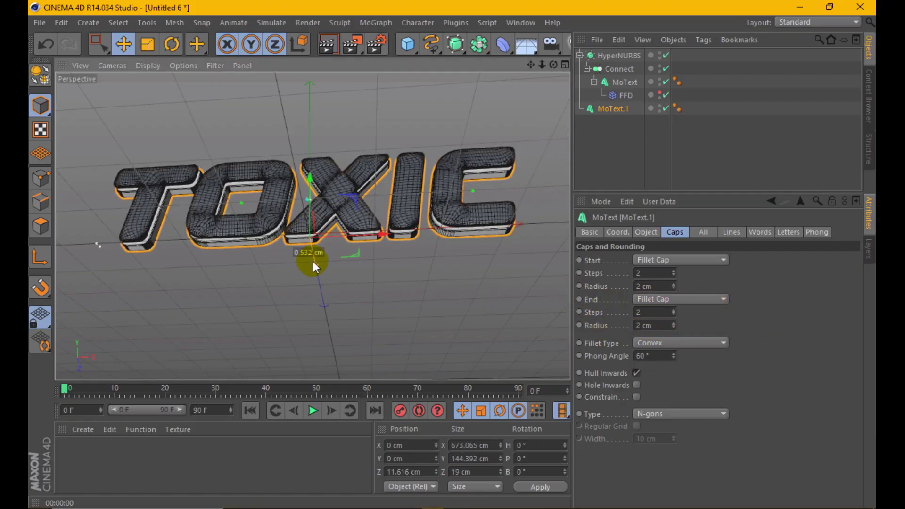
- Shift MoText.1 to Z 6.523 cm and test-render the layered text
{"action": "left_click_drag", "start_coordinate": [313, 261], "coordinate": [314, 257]}
{"action": "left_click", "coordinate": [324, 43]}
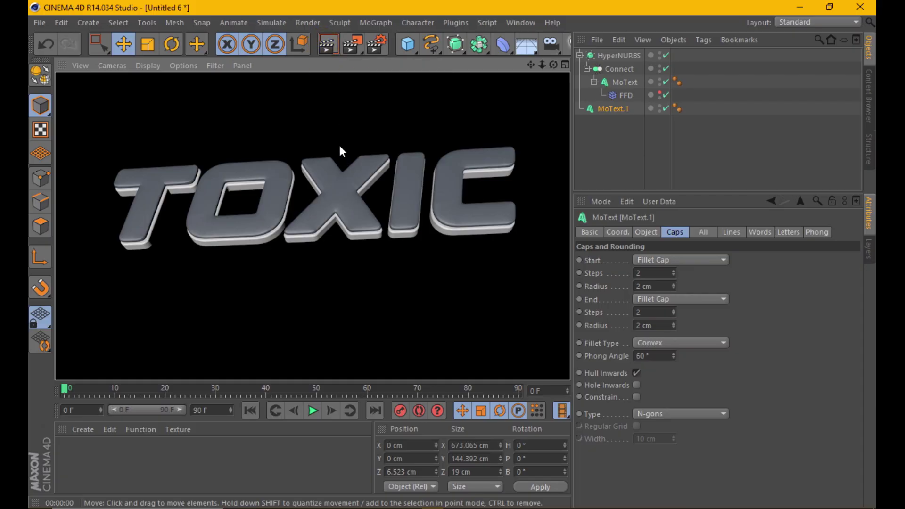
{"action": "left_click", "coordinate": [339, 146]}
{"action": "left_click", "coordinate": [327, 44]}
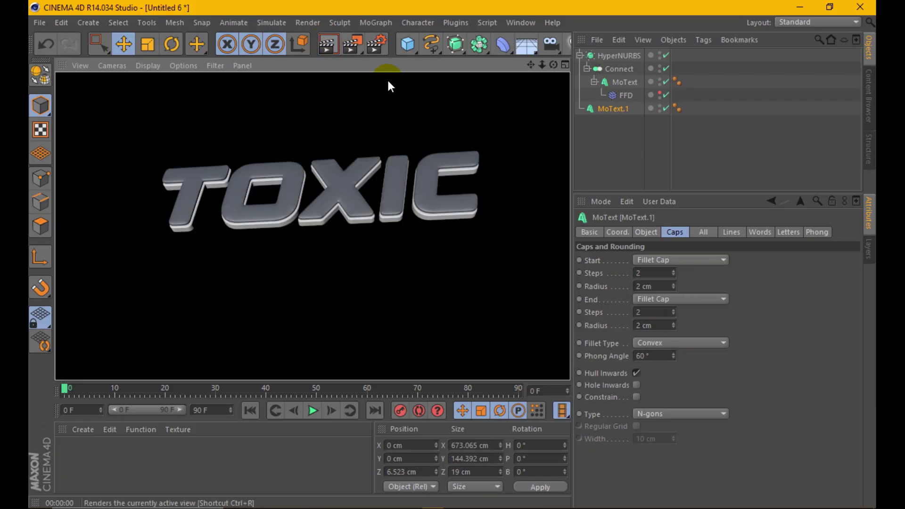
{"action": "left_click", "coordinate": [454, 147]}
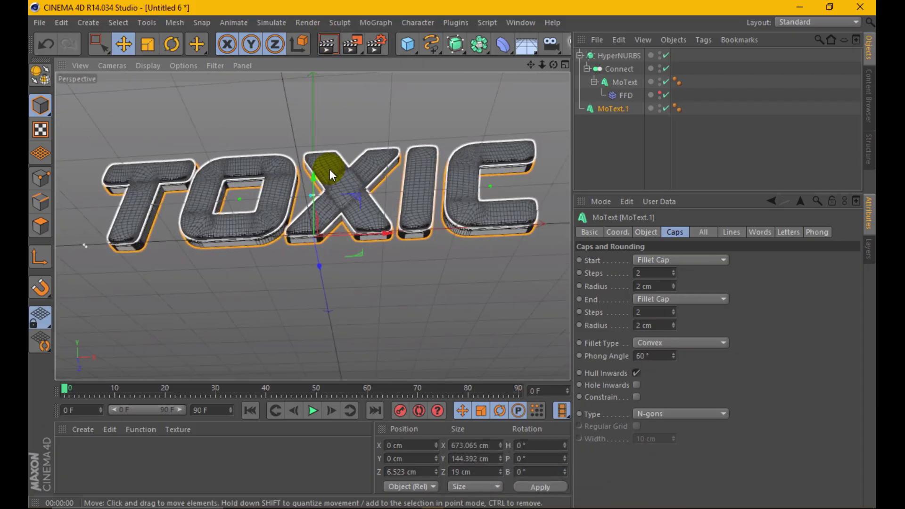
{"action": "left_click", "coordinate": [325, 43]}
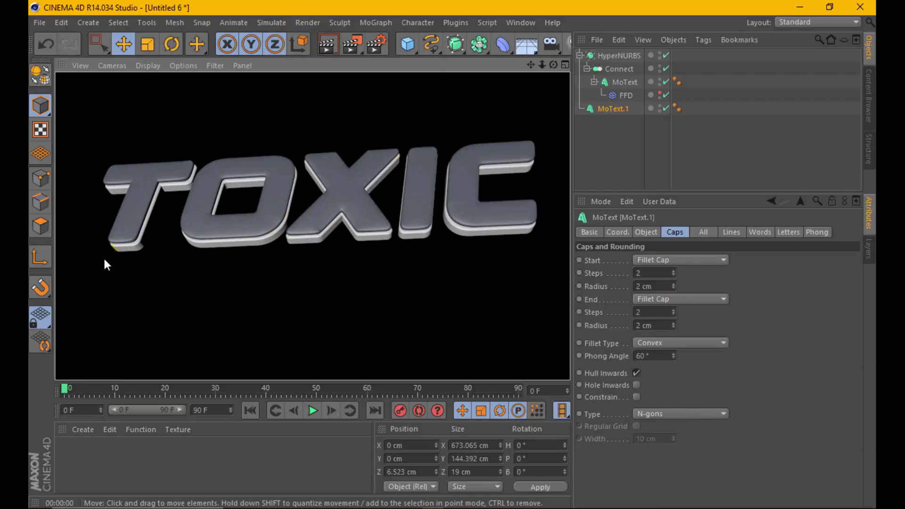
{"action": "left_click", "coordinate": [52, 419]}
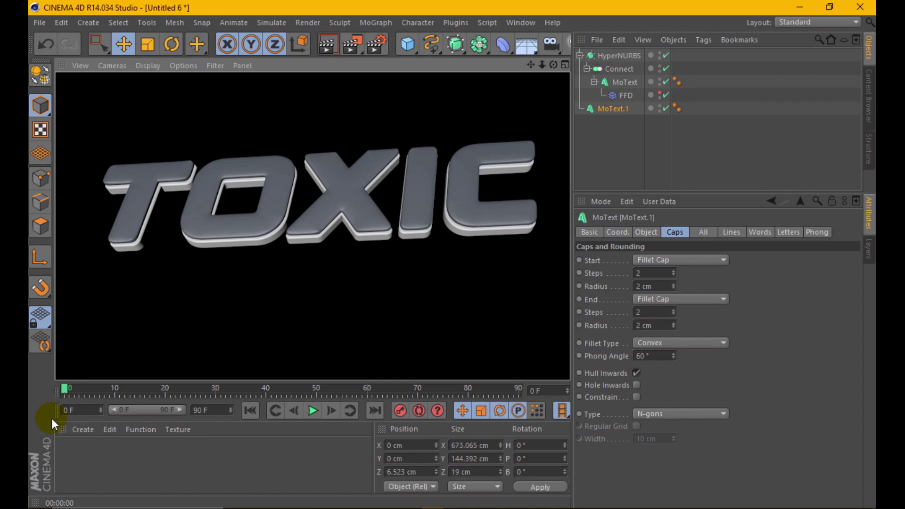
- Copy and paste MoText.1, move the copy to the list's bottom, and push it back along Z
{"action": "left_click", "coordinate": [615, 109]}
{"action": "right_click", "coordinate": [614, 112]}
{"action": "key", "text": "Escape"}
{"action": "left_click", "coordinate": [618, 40]}
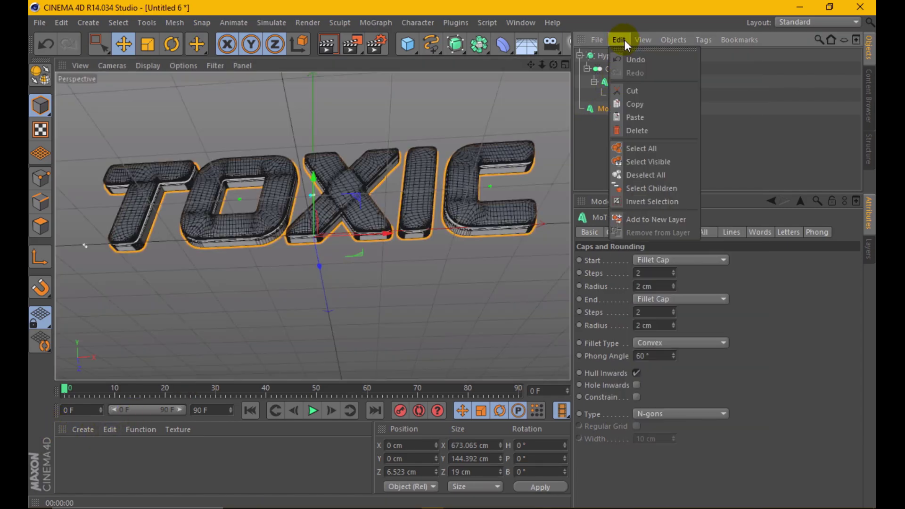
{"action": "left_click", "coordinate": [643, 101]}
{"action": "left_click", "coordinate": [613, 39]}
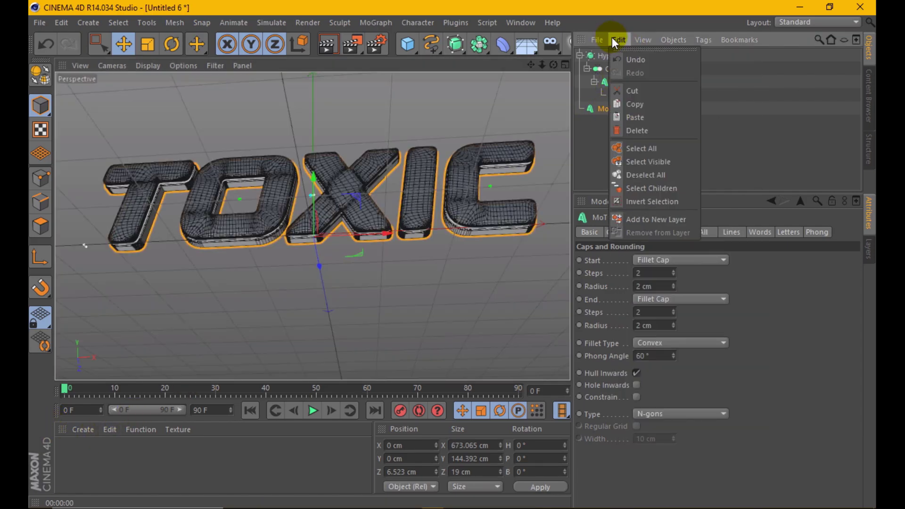
{"action": "left_click", "coordinate": [652, 122]}
{"action": "left_click_drag", "start_coordinate": [615, 57], "coordinate": [613, 130]}
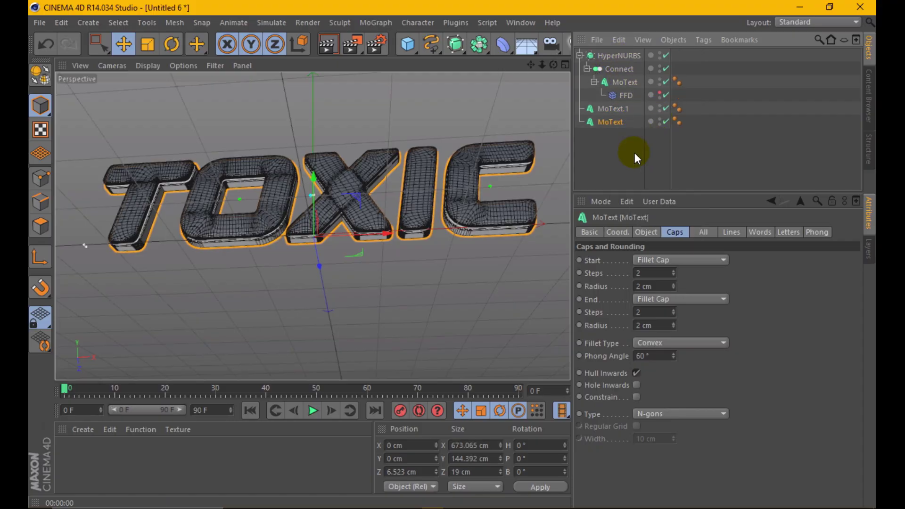
{"action": "left_click_drag", "start_coordinate": [321, 265], "coordinate": [325, 273]}
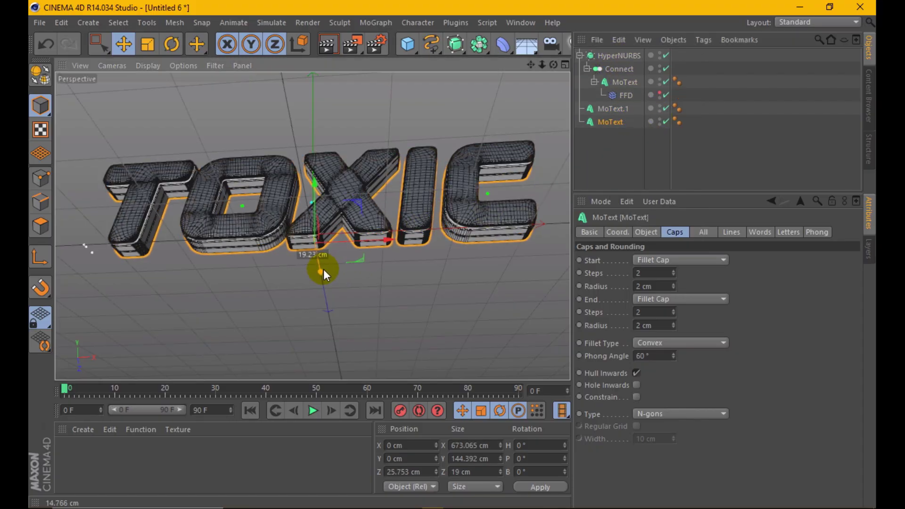
- Give the new text layer 10-step fillet caps and enlarge its start and end radii
{"action": "double_click", "coordinate": [657, 272]}
{"action": "double_click", "coordinate": [638, 312]}
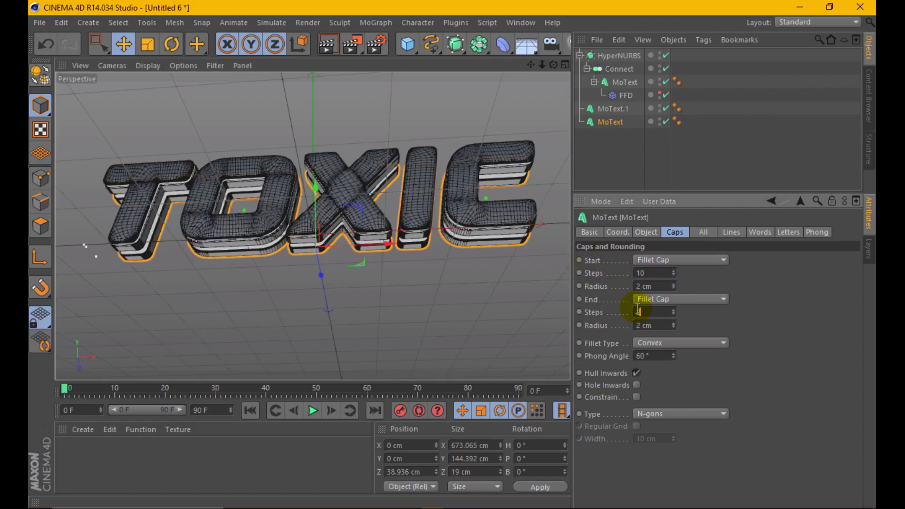
{"action": "type", "text": "10"}
{"action": "key", "text": "Tab"}
{"action": "left_click_drag", "start_coordinate": [673, 286], "coordinate": [719, 287]}
{"action": "mouse_move", "coordinate": [673, 325]}
{"action": "left_mouse_down"}
{"action": "mouse_move", "coordinate": [687, 313]}
{"action": "mouse_move", "coordinate": [670, 319]}
{"action": "left_mouse_up"}
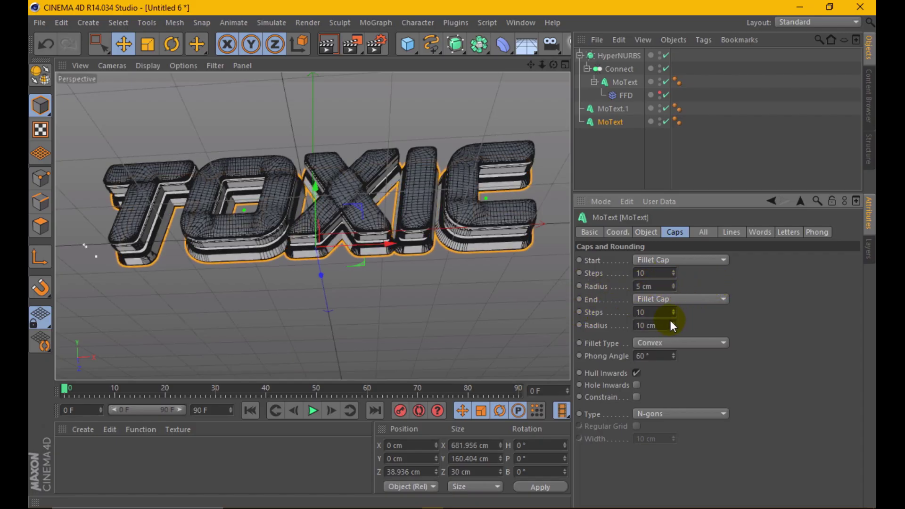
{"action": "left_click", "coordinate": [329, 43]}
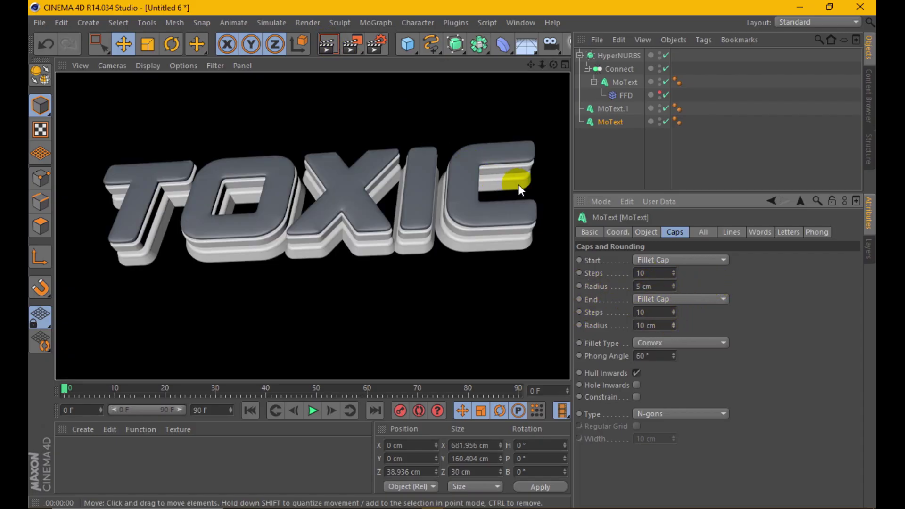
- Render to check the caps, then settle the fillet radii at 4 cm start and 8 cm end
{"action": "left_click", "coordinate": [587, 123]}
{"action": "mouse_move", "coordinate": [565, 134]}
{"action": "left_mouse_down", "text": "alt"}
{"action": "mouse_move", "coordinate": [329, 276]}
{"action": "mouse_move", "coordinate": [324, 265]}
{"action": "left_mouse_up", "text": "alt"}
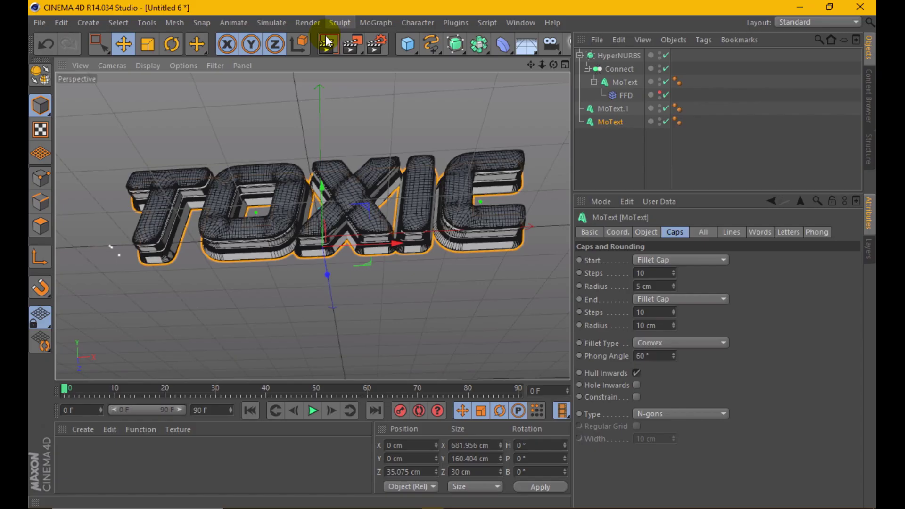
{"action": "left_click", "coordinate": [326, 43]}
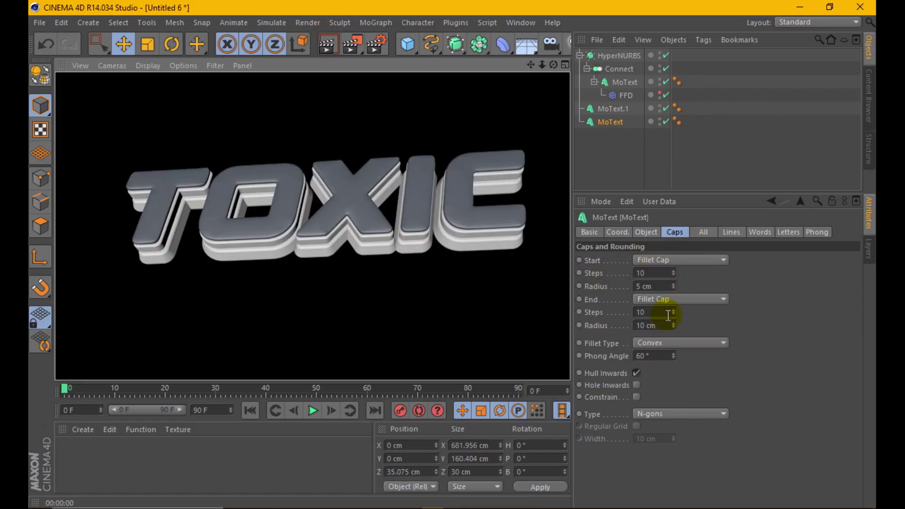
{"action": "left_click", "coordinate": [673, 288]}
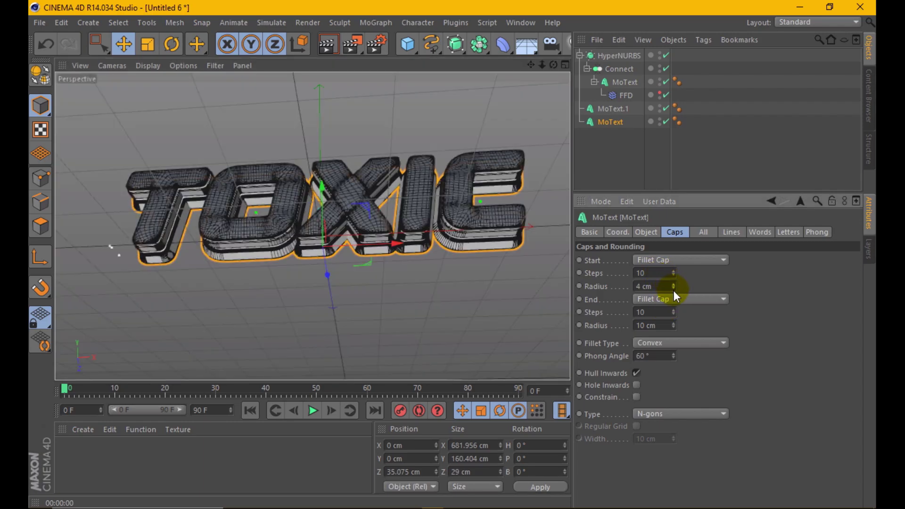
{"action": "left_click", "coordinate": [673, 328]}
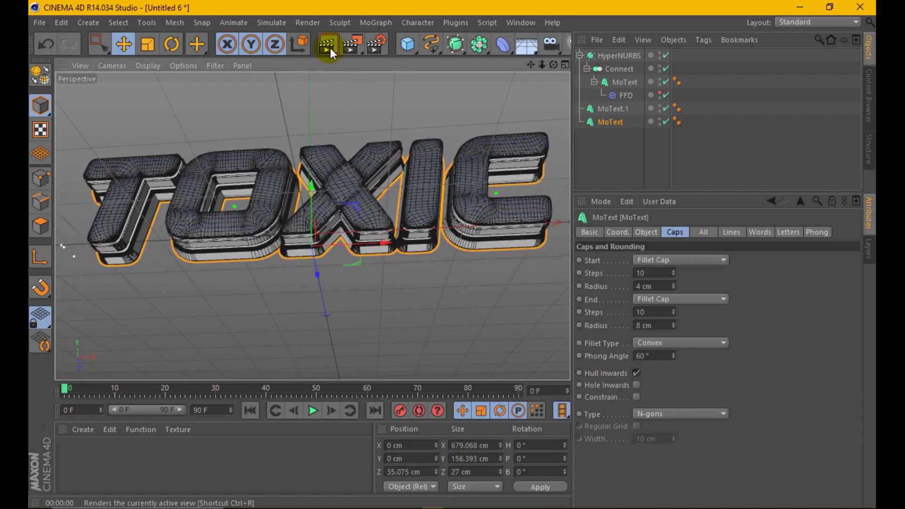
{"action": "left_click", "coordinate": [328, 44]}
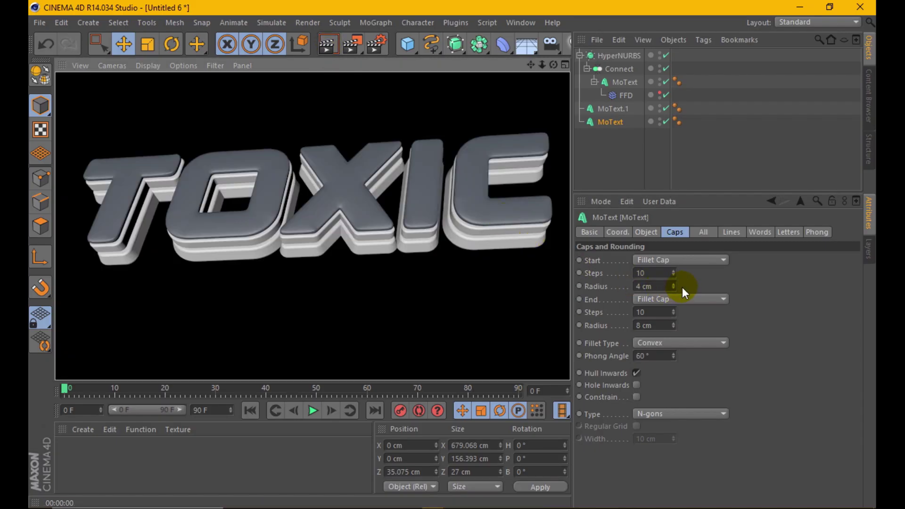
- Duplicate the text as MoText.2, push it back along Z, and set a 10 cm end radius
{"action": "left_click", "coordinate": [329, 265]}
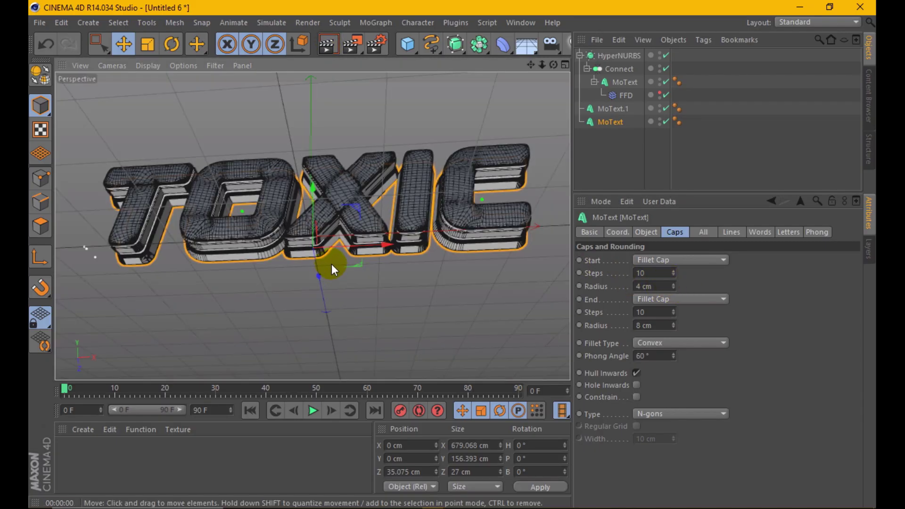
{"action": "left_click_drag", "start_coordinate": [613, 121], "coordinate": [609, 128], "text": "ctrl"}
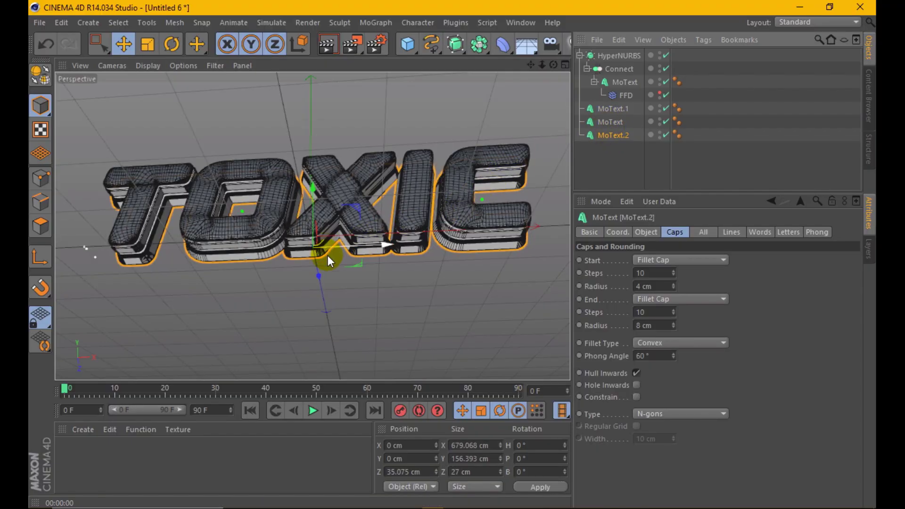
{"action": "left_click_drag", "start_coordinate": [314, 268], "coordinate": [323, 282]}
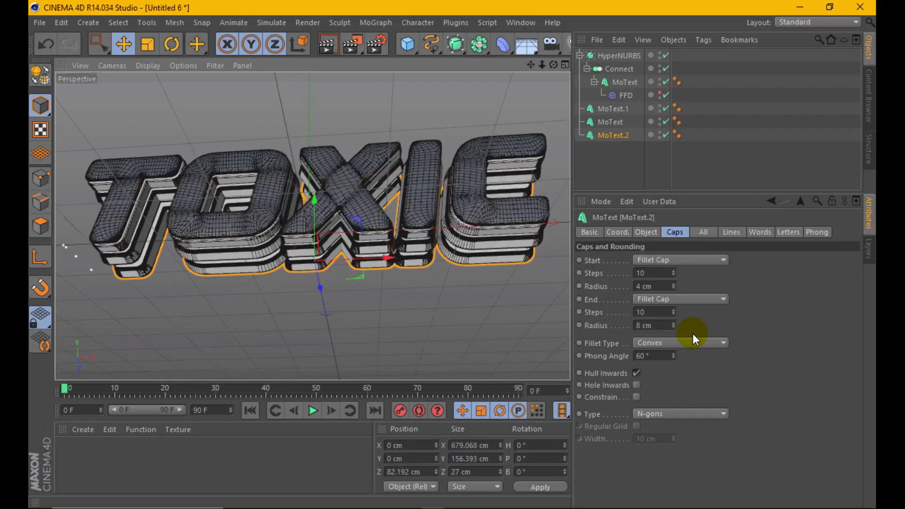
{"action": "left_click", "coordinate": [674, 323]}
{"action": "left_click", "coordinate": [673, 322]}
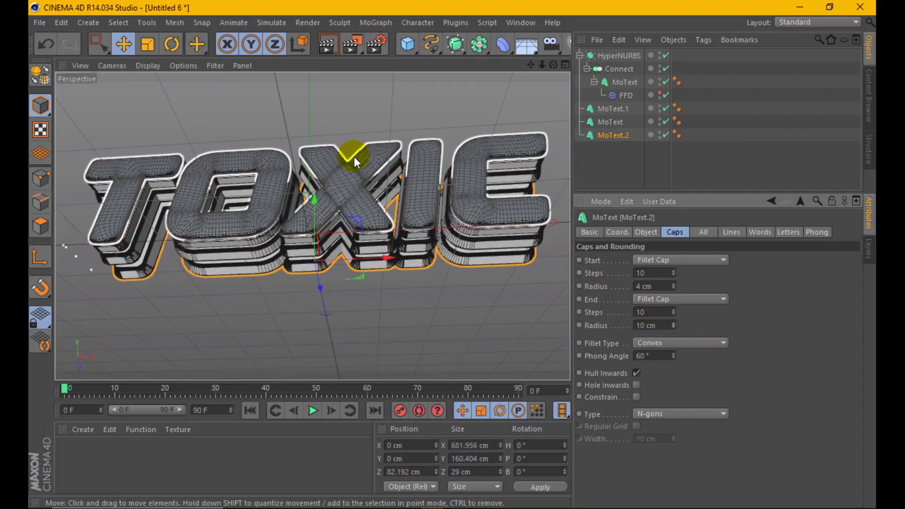
{"action": "left_click", "coordinate": [325, 44]}
{"action": "scroll", "coordinate": [330, 208], "scroll_direction": "down", "scroll_amount": 3}
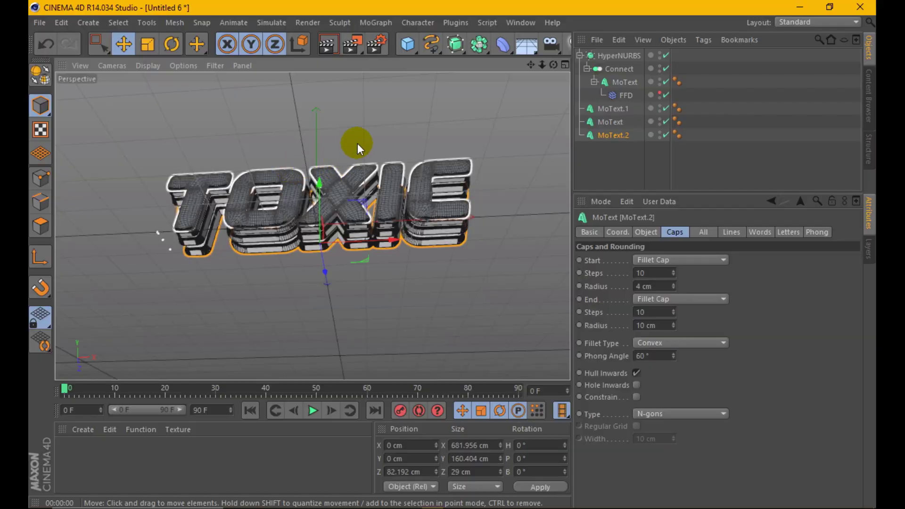
{"action": "left_click", "coordinate": [332, 46]}
{"action": "scroll", "coordinate": [363, 210], "scroll_direction": "up", "scroll_amount": 2}
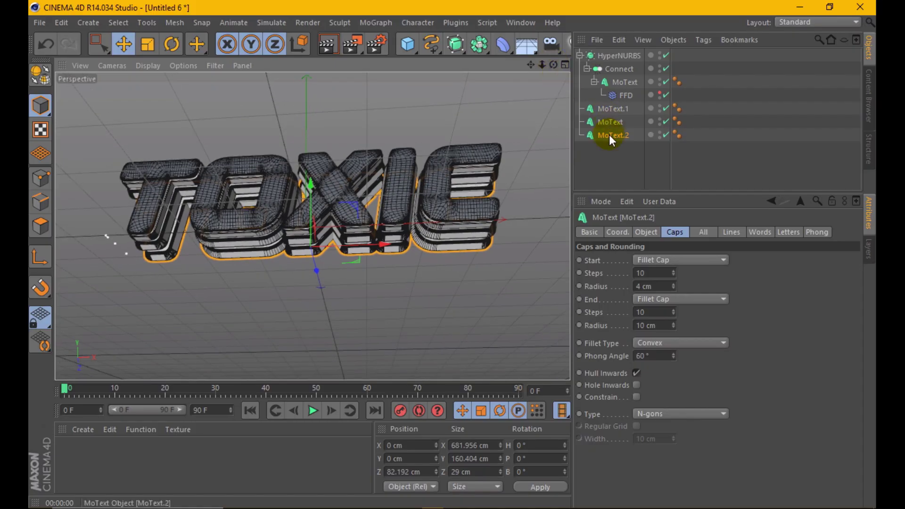
- Duplicate again as MoText.3, push it further along Z with 12 end steps and 12 cm radius
{"action": "left_click_drag", "start_coordinate": [608, 139], "coordinate": [608, 147], "text": "ctrl"}
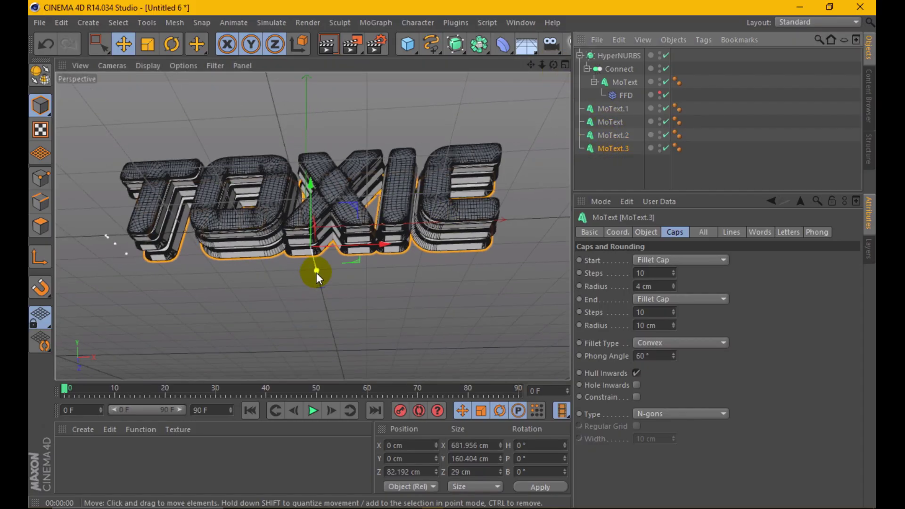
{"action": "left_click_drag", "start_coordinate": [316, 273], "coordinate": [324, 279]}
{"action": "left_click", "coordinate": [673, 323]}
{"action": "left_click", "coordinate": [673, 323]}
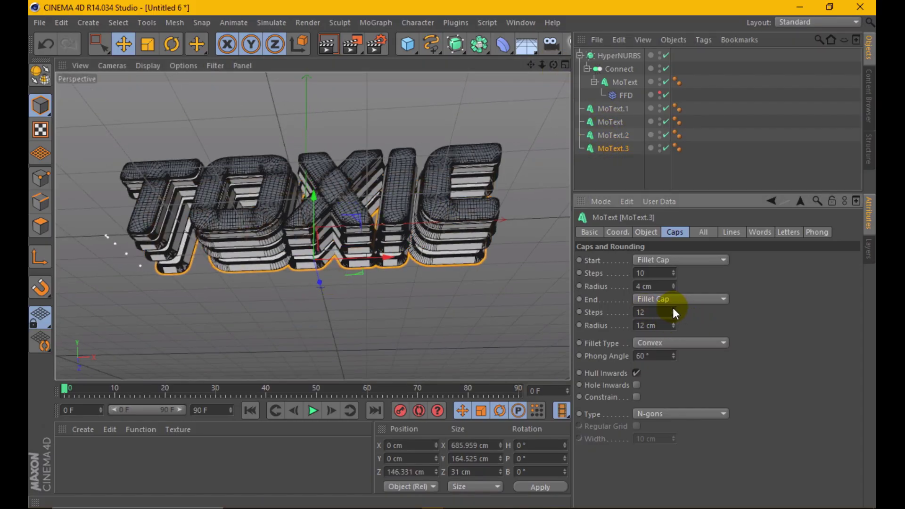
{"action": "left_click", "coordinate": [328, 43]}
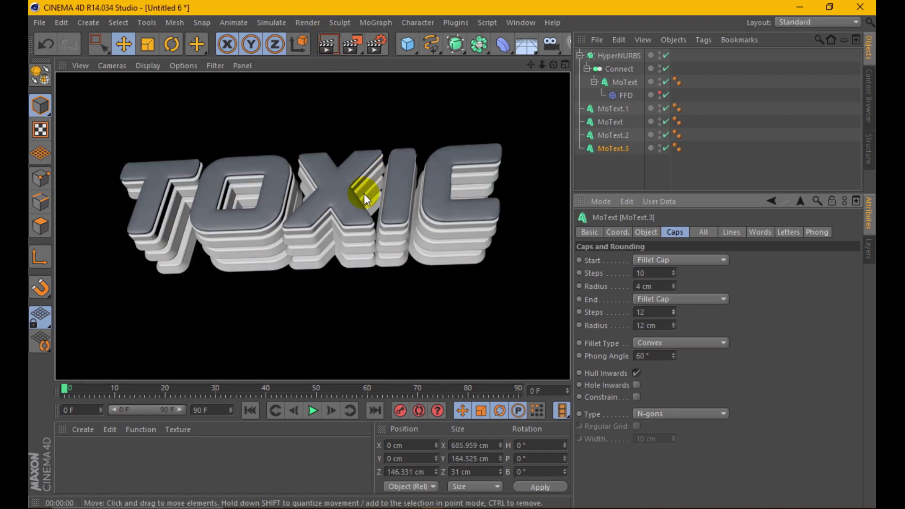
{"action": "left_click", "coordinate": [364, 194]}
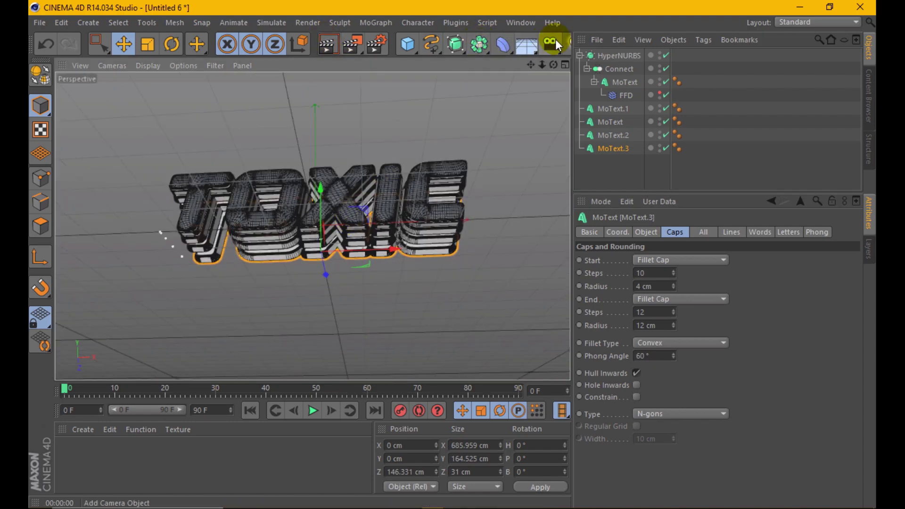
- Add an Omni light with its shadow set to Shadow Maps (Soft)
{"action": "left_click_drag", "start_coordinate": [571, 75], "coordinate": [604, 75]}
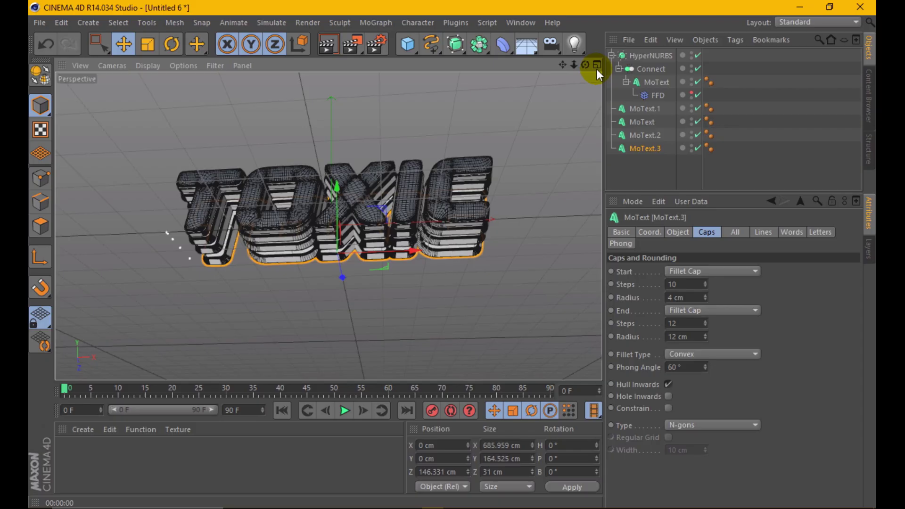
{"action": "left_click", "coordinate": [574, 44]}
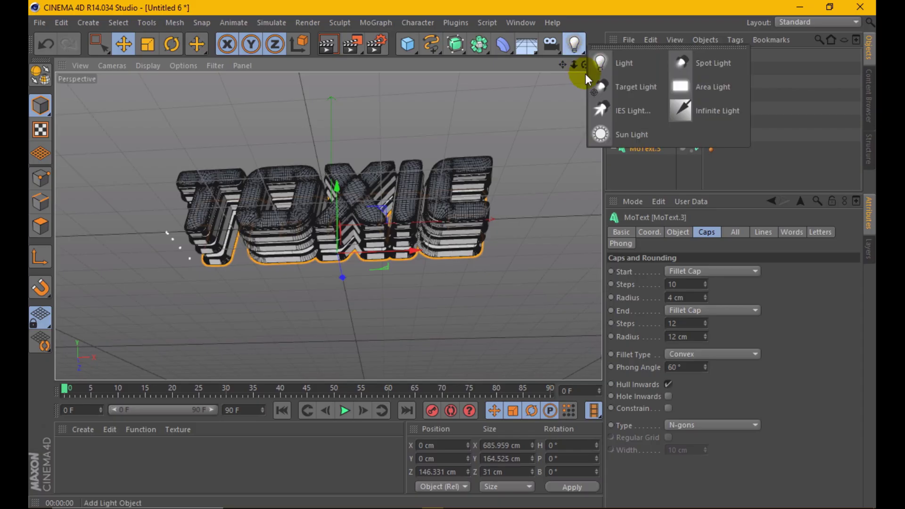
{"action": "left_click", "coordinate": [618, 67]}
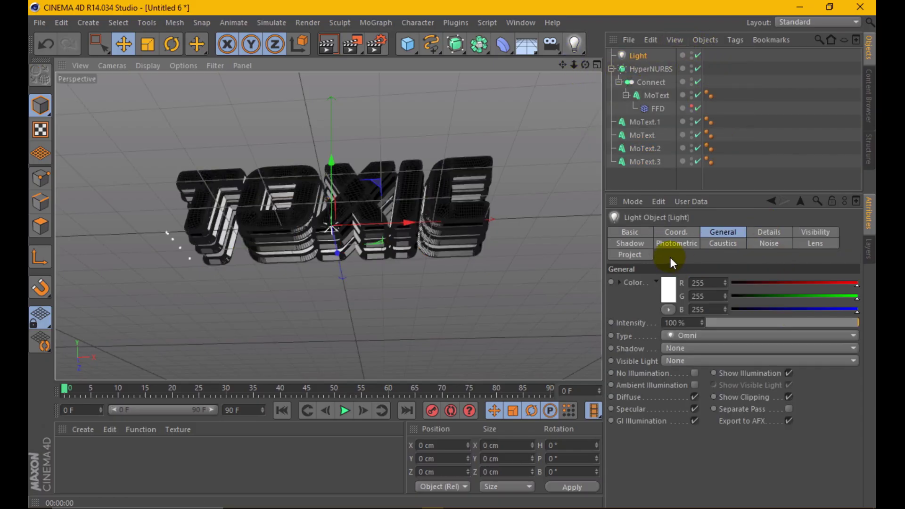
{"action": "left_click", "coordinate": [695, 349]}
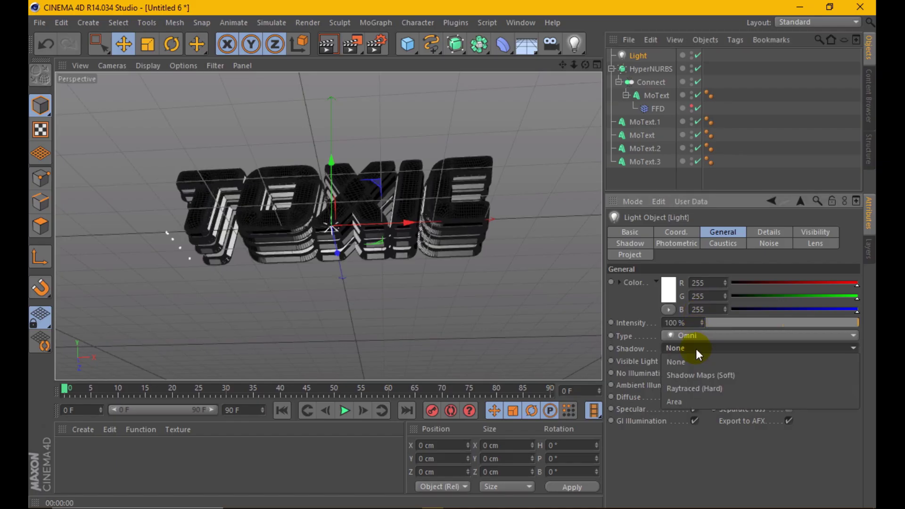
{"action": "left_click", "coordinate": [705, 376]}
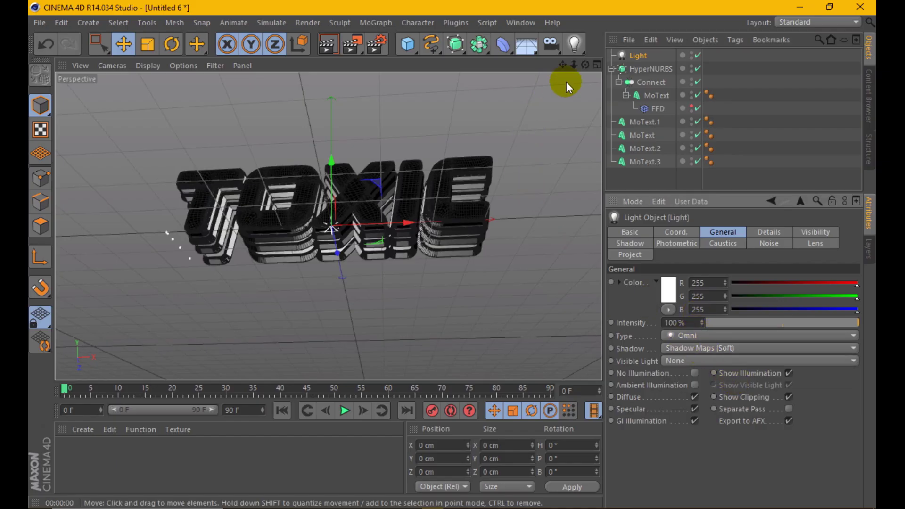
- Using four views, place the light below and right of the text, near X 272, Y -207, Z -149 cm
{"action": "left_click", "coordinate": [597, 65]}
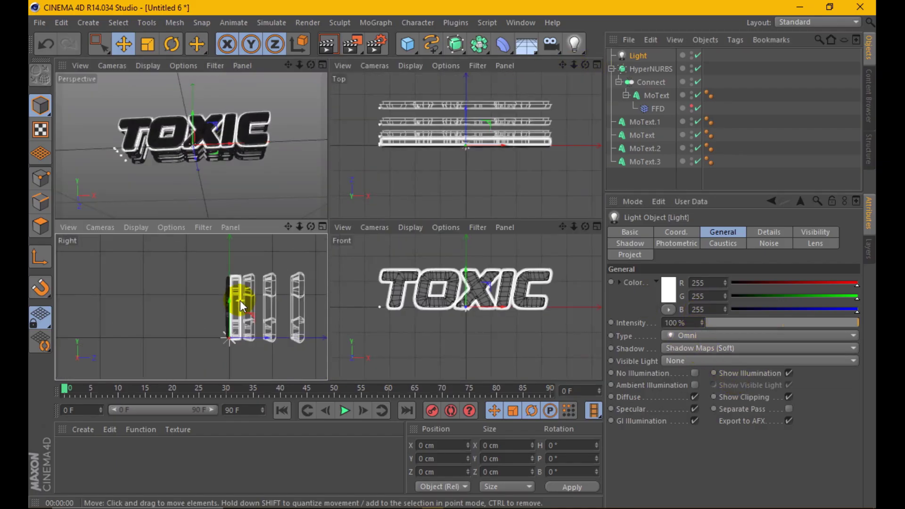
{"action": "left_click_drag", "start_coordinate": [241, 306], "coordinate": [203, 325]}
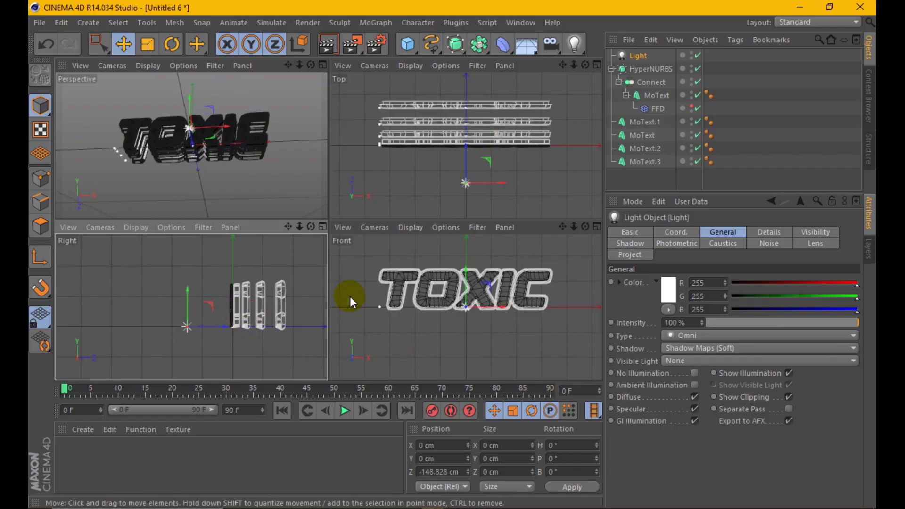
{"action": "scroll", "coordinate": [466, 302], "scroll_direction": "down", "scroll_amount": 3}
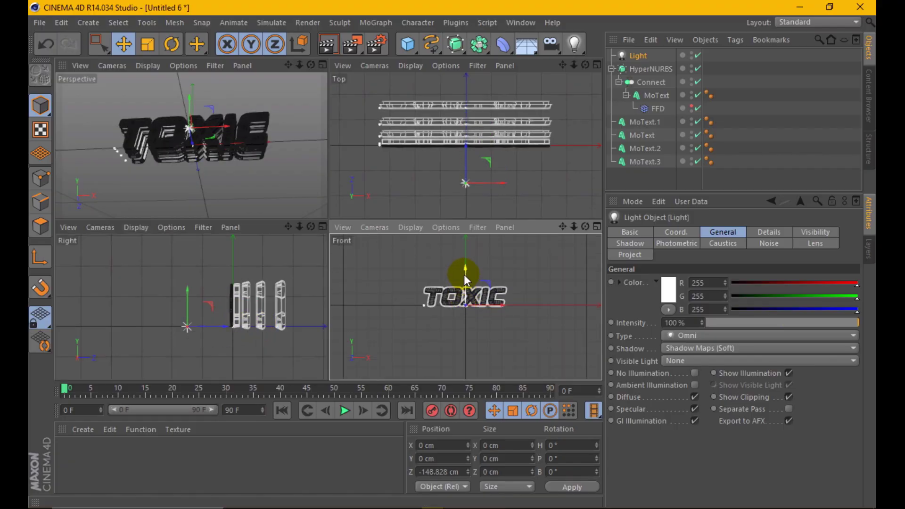
{"action": "mouse_move", "coordinate": [465, 280]}
{"action": "left_mouse_down"}
{"action": "mouse_move", "coordinate": [465, 336]}
{"action": "mouse_move", "coordinate": [534, 334]}
{"action": "left_mouse_up"}
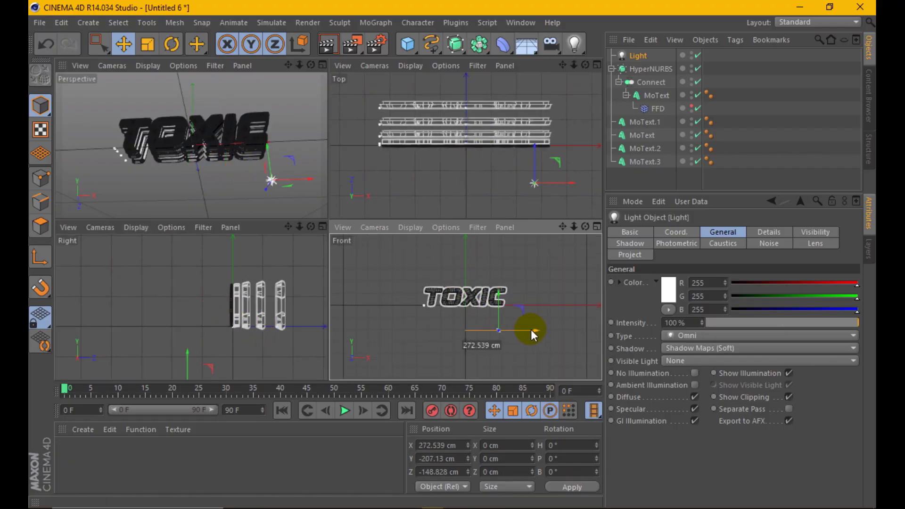
{"action": "left_click", "coordinate": [323, 65]}
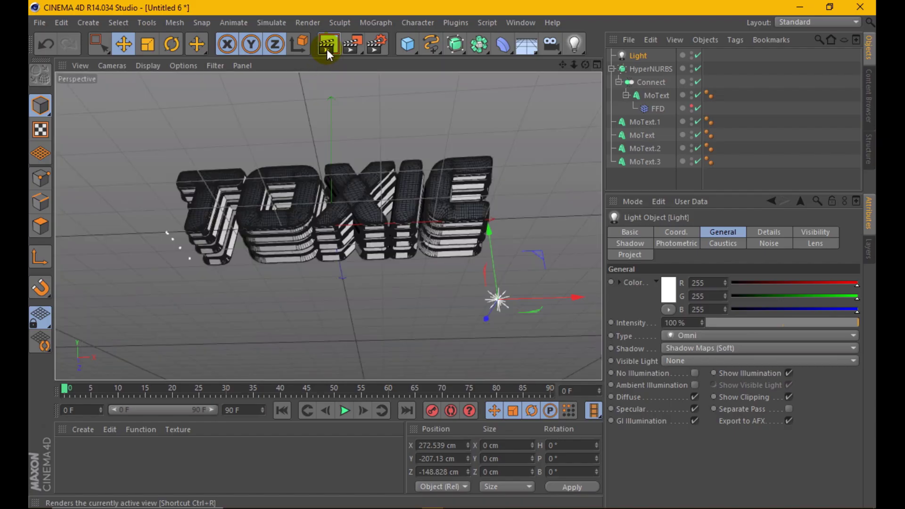
- Orbit to a more frontal angle and render the view to check the lighting
{"action": "left_click", "coordinate": [326, 49]}
{"action": "scroll", "coordinate": [396, 156], "scroll_direction": "up", "scroll_amount": 2}
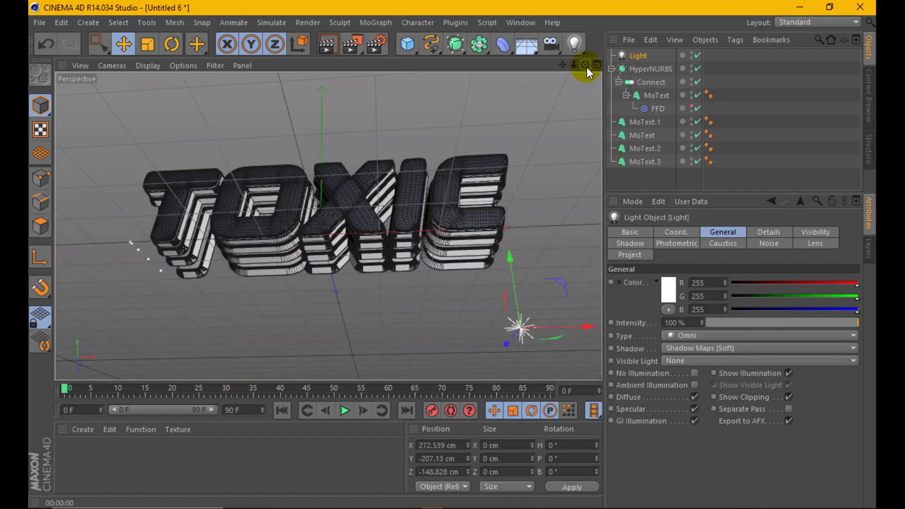
{"action": "left_click_drag", "start_coordinate": [586, 67], "coordinate": [542, 66]}
{"action": "left_click", "coordinate": [325, 46]}
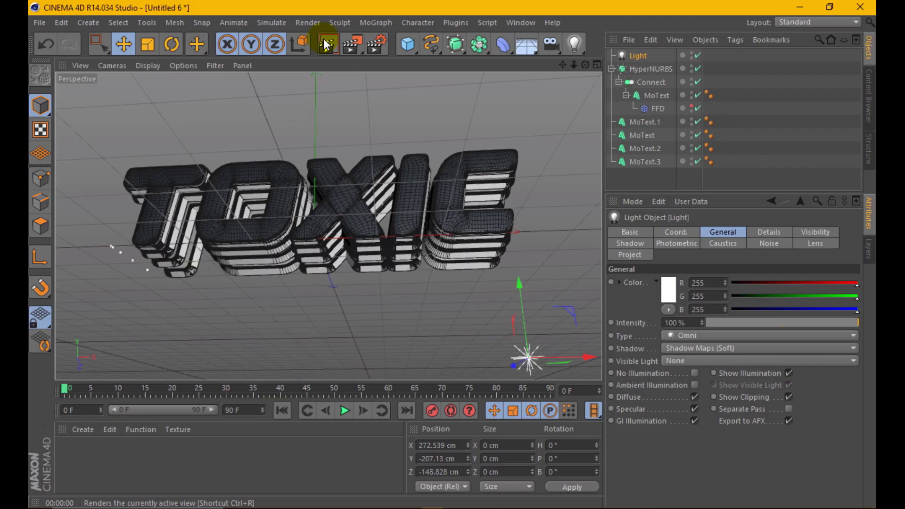
{"action": "left_click", "coordinate": [326, 41]}
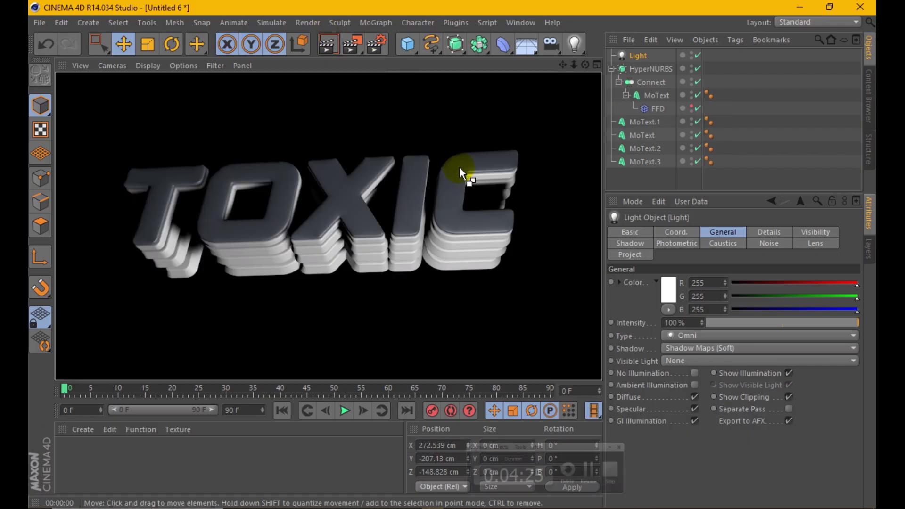
{"action": "left_click", "coordinate": [320, 181]}
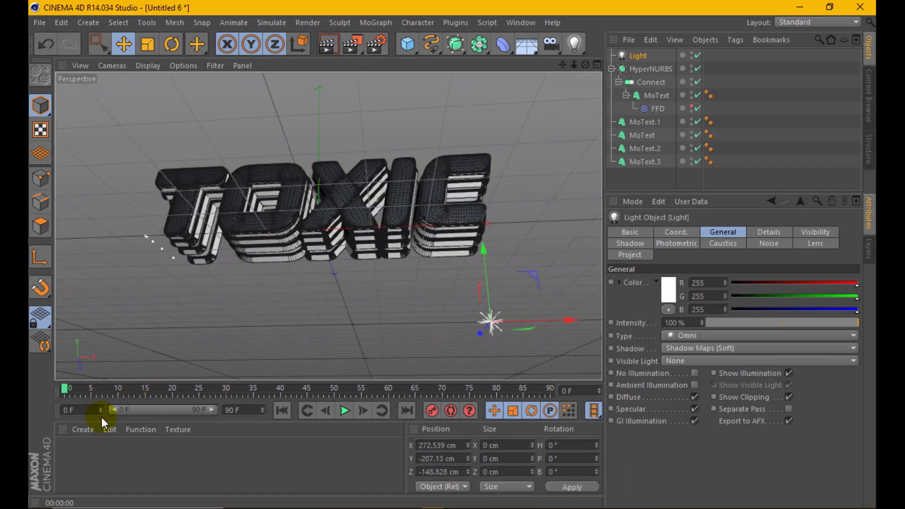
- Create a new material Mat with Reflection enabled in Additive mode
{"action": "left_click", "coordinate": [84, 428]}
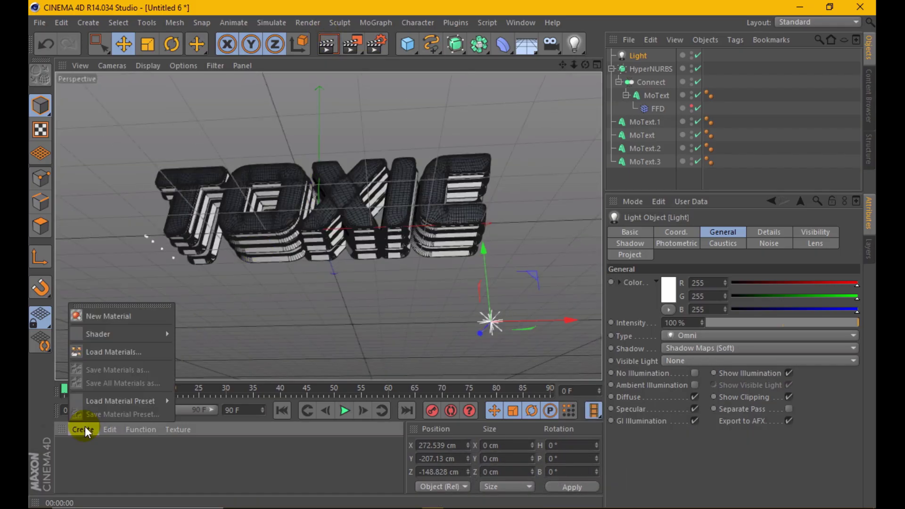
{"action": "left_click", "coordinate": [126, 315]}
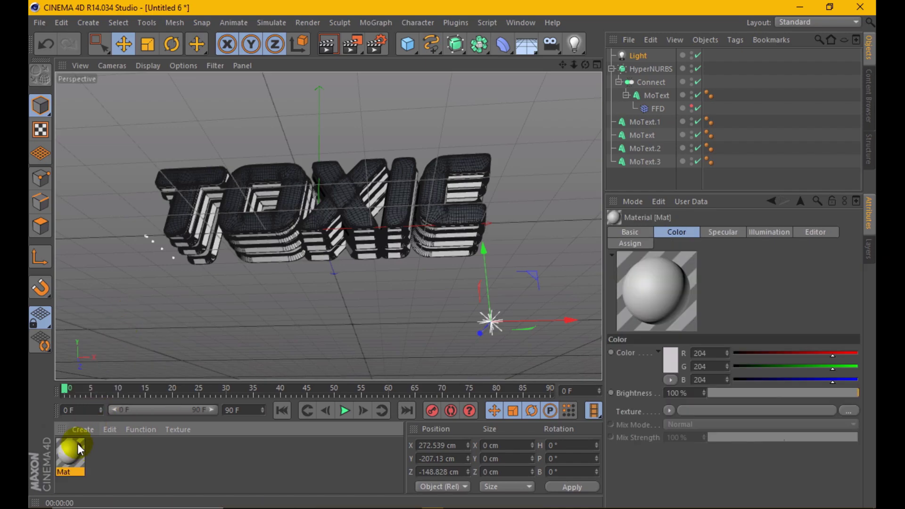
{"action": "double_click", "coordinate": [77, 445]}
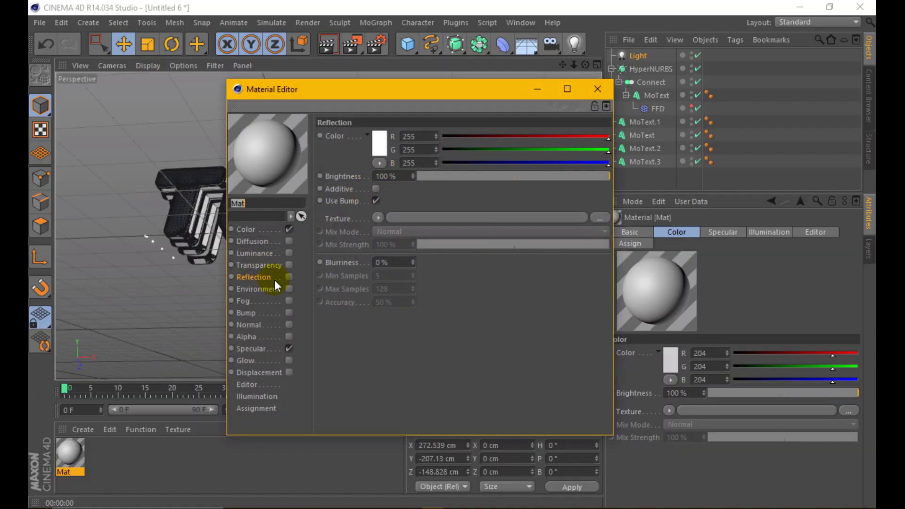
{"action": "left_click", "coordinate": [289, 277]}
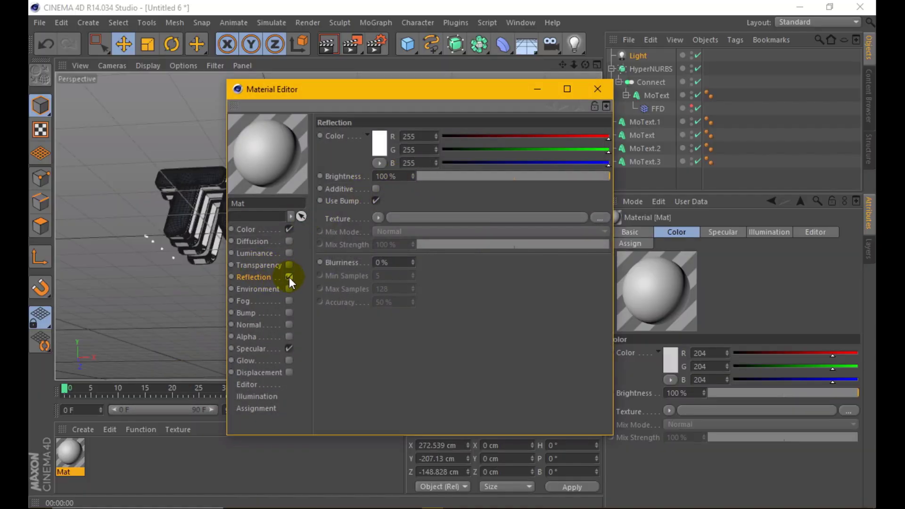
{"action": "left_click", "coordinate": [376, 188]}
{"action": "left_click", "coordinate": [608, 92]}
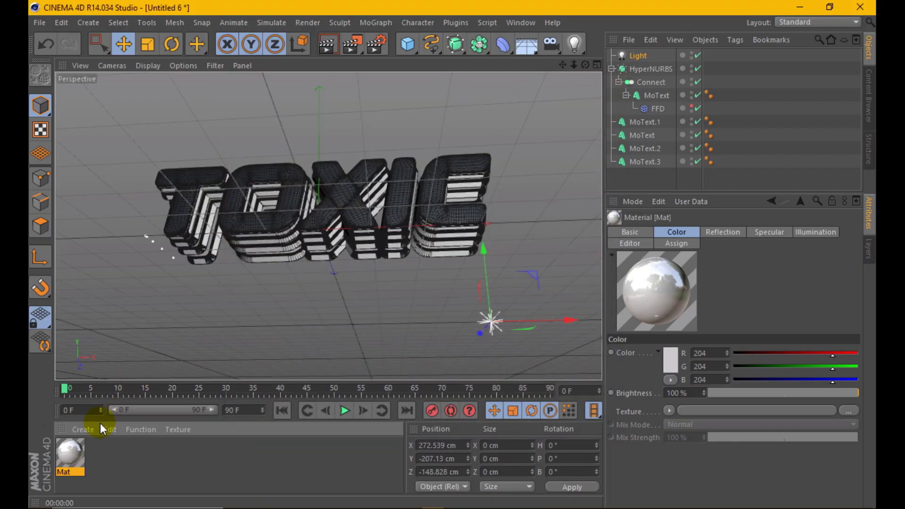
- Apply Mat to the HyperNURBS text, render with Ctrl+R, and create a second material Mat.1
{"action": "left_click_drag", "start_coordinate": [83, 443], "coordinate": [646, 69]}
{"action": "key", "text": "ctrl+r"}
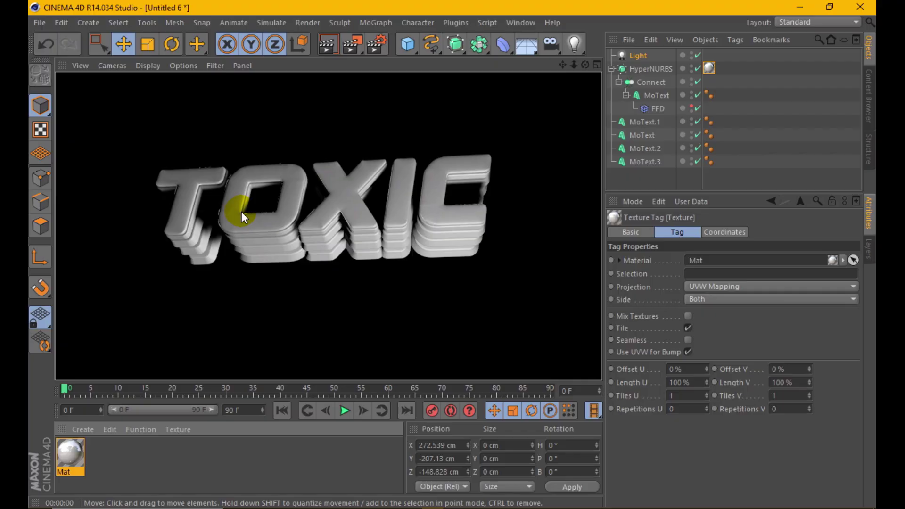
{"action": "left_click", "coordinate": [83, 429]}
{"action": "left_click", "coordinate": [94, 310]}
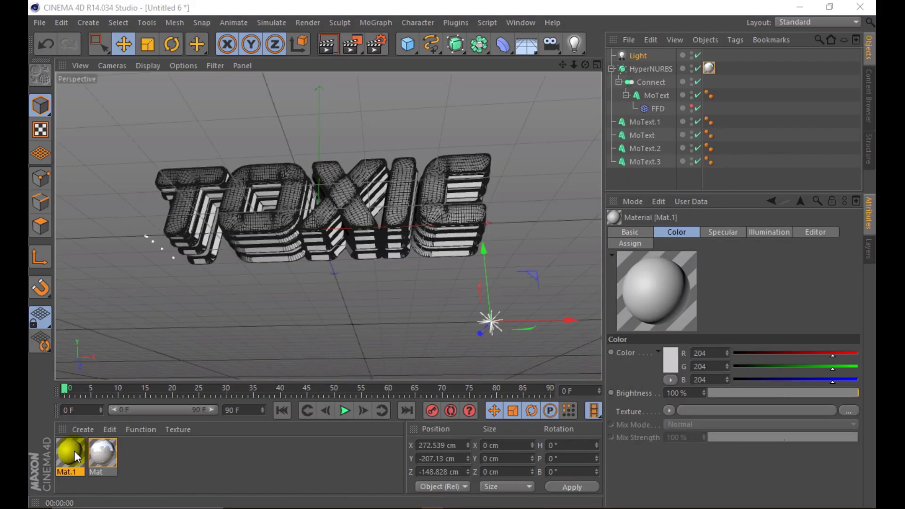
- Set Mat.1's colour to black and enable its reflection
{"action": "double_click", "coordinate": [71, 453]}
{"action": "left_click", "coordinate": [264, 228]}
{"action": "left_click", "coordinate": [379, 141]}
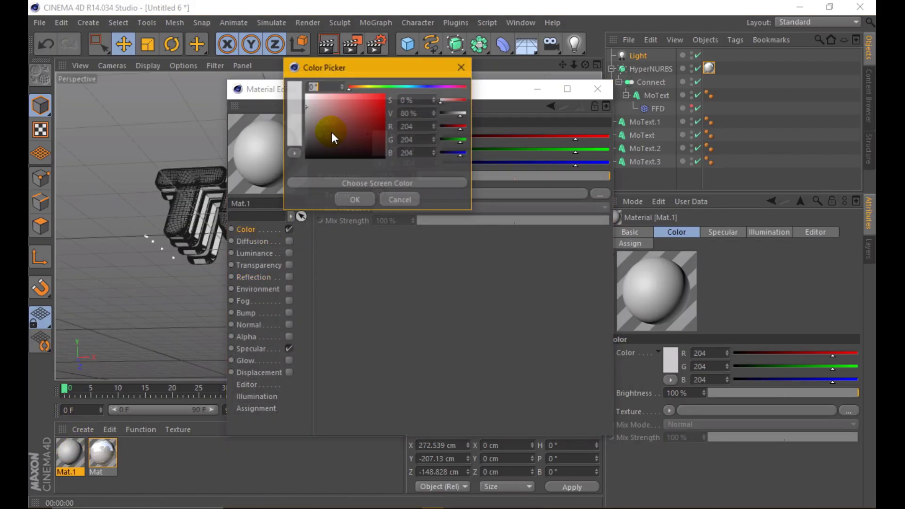
{"action": "left_click_drag", "start_coordinate": [332, 132], "coordinate": [321, 176]}
{"action": "left_click", "coordinate": [348, 196]}
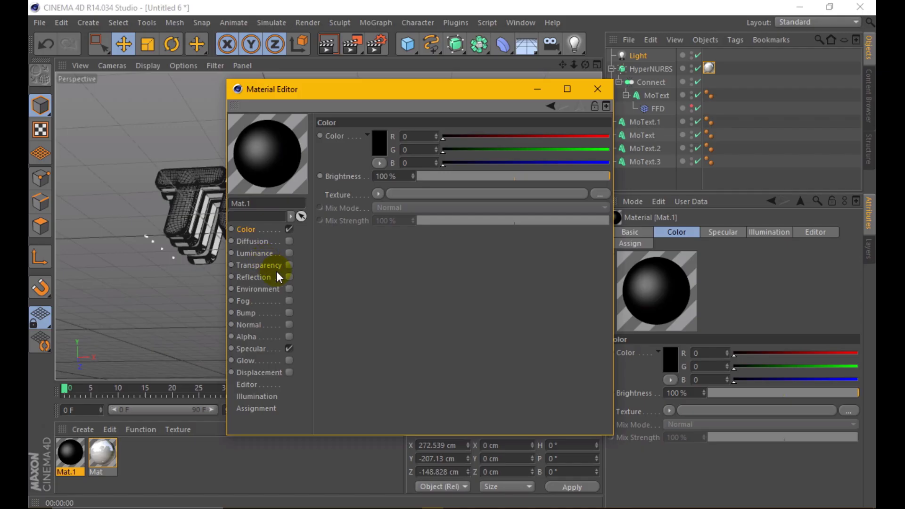
{"action": "left_click", "coordinate": [289, 277]}
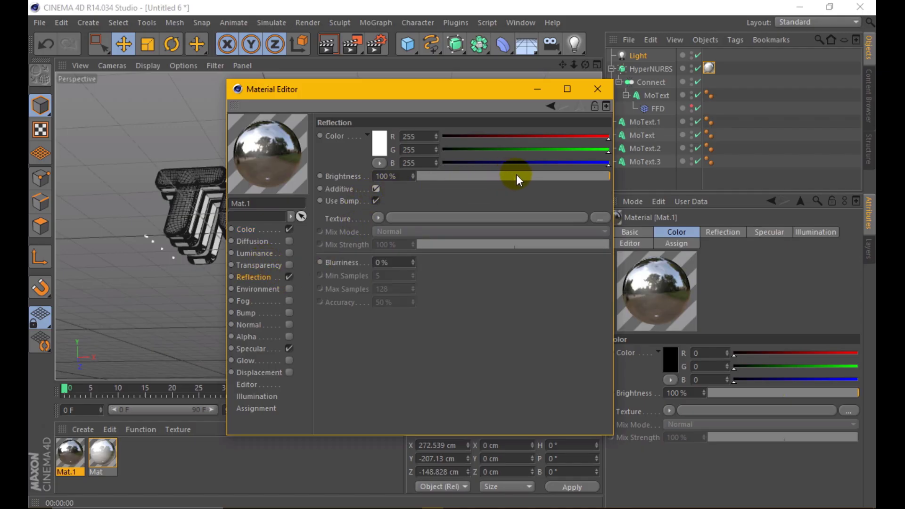
{"action": "left_click_drag", "start_coordinate": [515, 178], "coordinate": [528, 177]}
{"action": "left_click", "coordinate": [590, 92]}
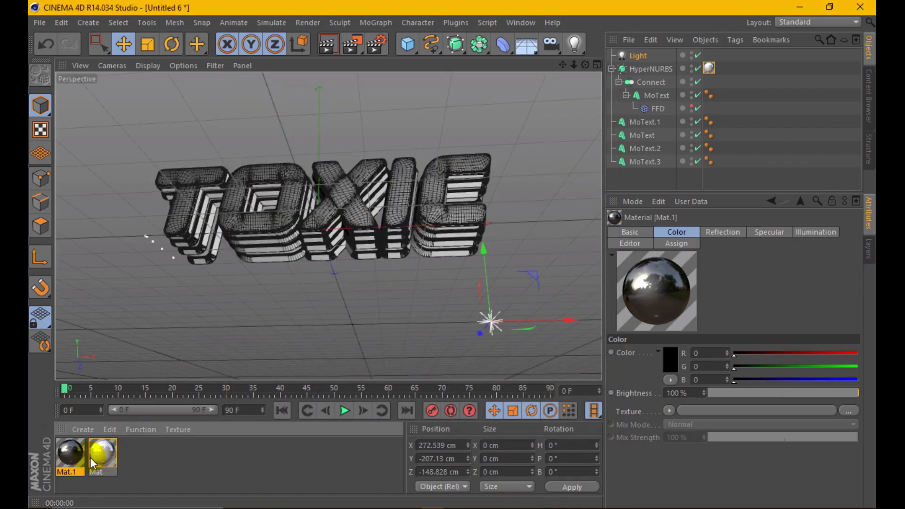
- Apply Mat.1 to the MoText and MoText.1 text layers
{"action": "mouse_move", "coordinate": [69, 451]}
{"action": "left_mouse_down"}
{"action": "mouse_move", "coordinate": [648, 136]}
{"action": "mouse_move", "coordinate": [662, 162]}
{"action": "mouse_move", "coordinate": [651, 121]}
{"action": "left_mouse_up"}
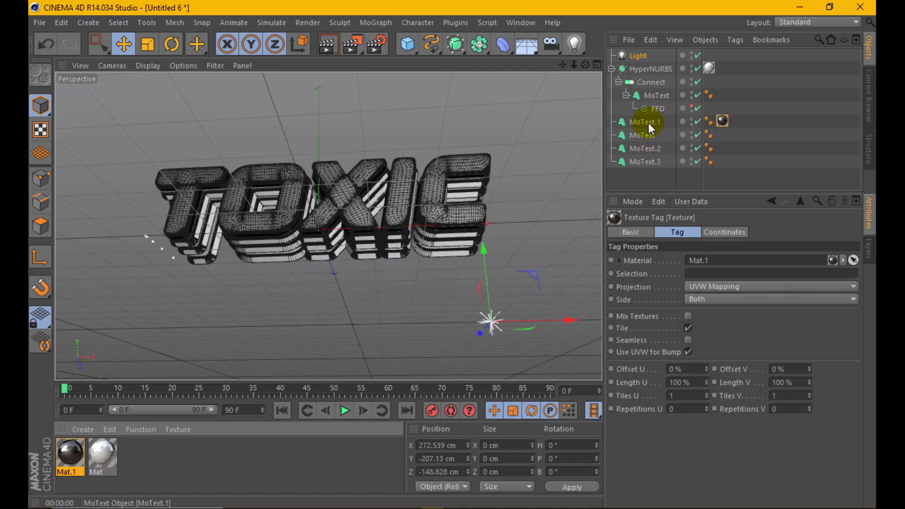
{"action": "mouse_move", "coordinate": [70, 452]}
{"action": "left_mouse_down"}
{"action": "mouse_move", "coordinate": [324, 282]}
{"action": "mouse_move", "coordinate": [655, 149]}
{"action": "mouse_move", "coordinate": [645, 136]}
{"action": "left_mouse_up"}
{"action": "left_click", "coordinate": [637, 161]}
- Delete the MoText.3 layer and render a preview of the materials
{"action": "key", "text": "Delete"}
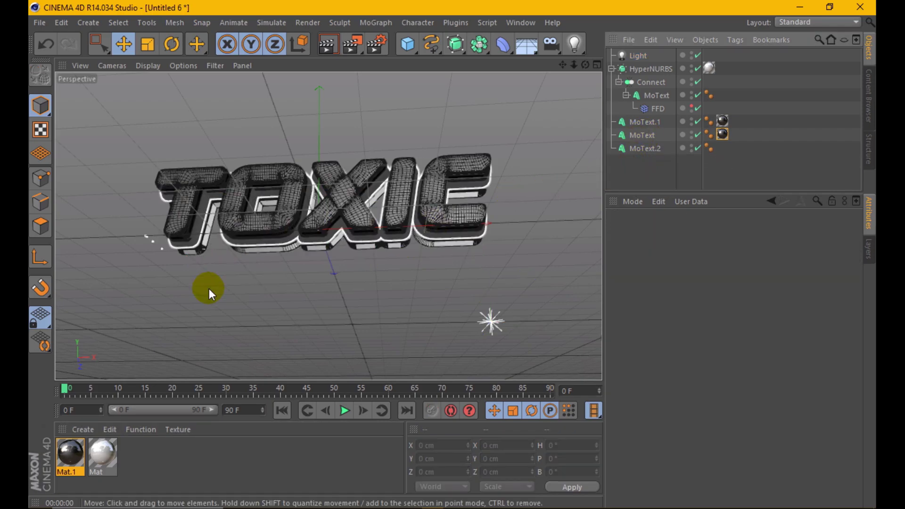
{"action": "left_click", "coordinate": [326, 43]}
{"action": "left_click", "coordinate": [349, 233]}
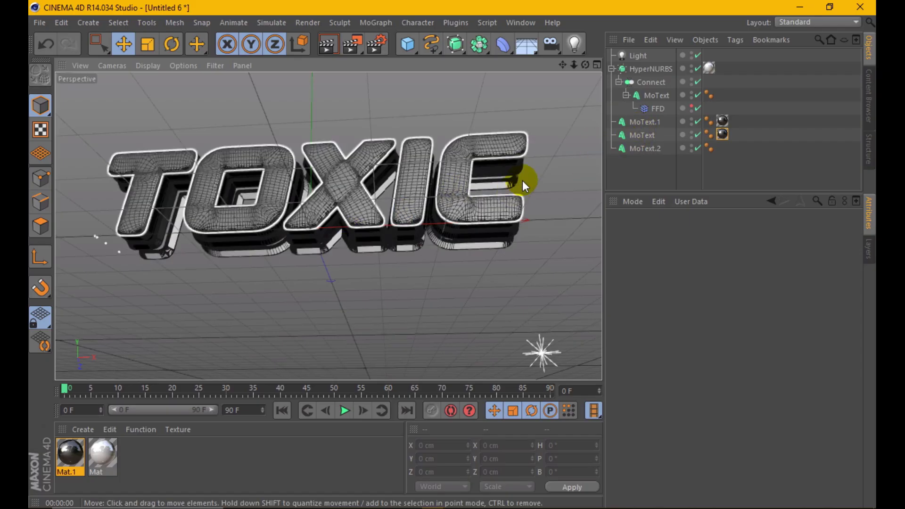
- Push MoText and MoText.2 together slightly back along Z and render the result
{"action": "left_click_drag", "start_coordinate": [585, 64], "coordinate": [601, 70]}
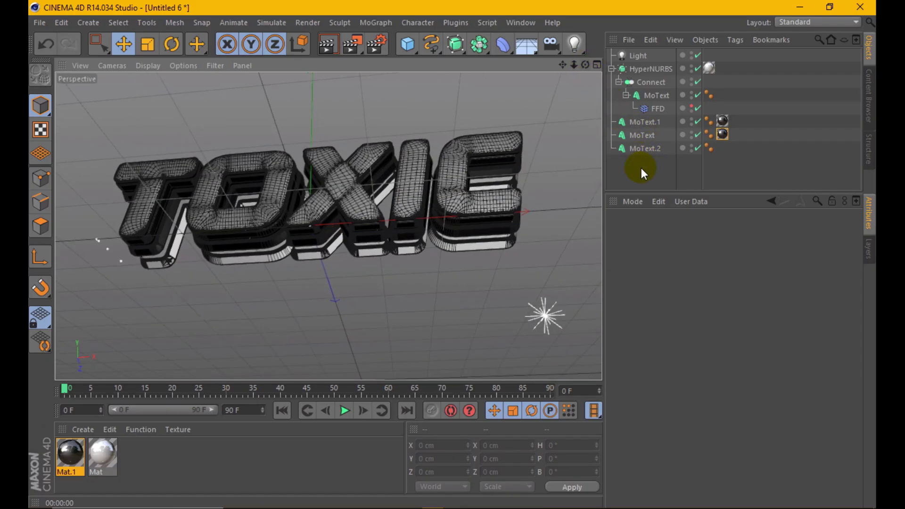
{"action": "left_click_drag", "start_coordinate": [641, 168], "coordinate": [640, 137]}
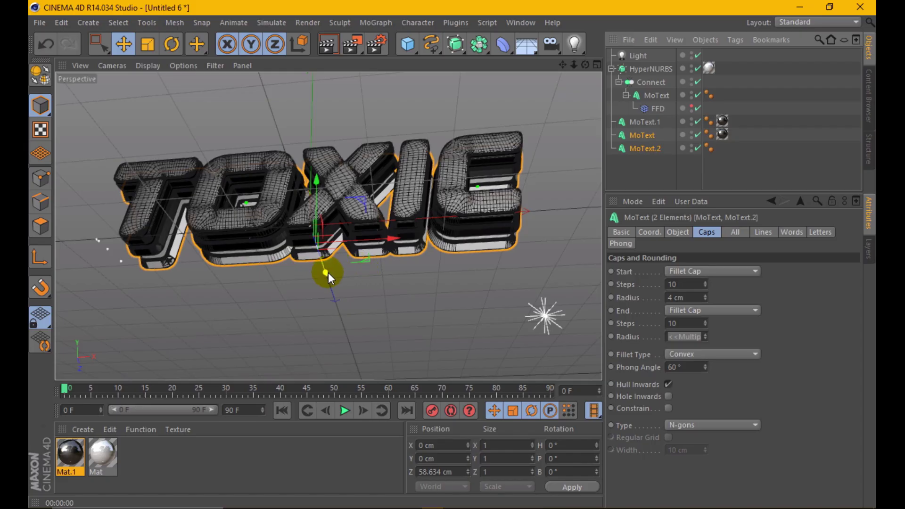
{"action": "left_click_drag", "start_coordinate": [323, 272], "coordinate": [324, 274]}
{"action": "left_click", "coordinate": [329, 43]}
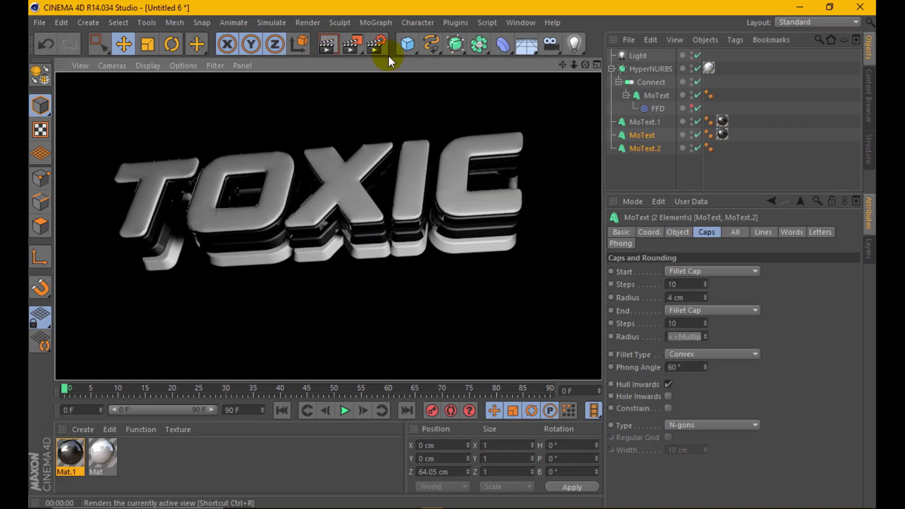
{"action": "left_click", "coordinate": [38, 404]}
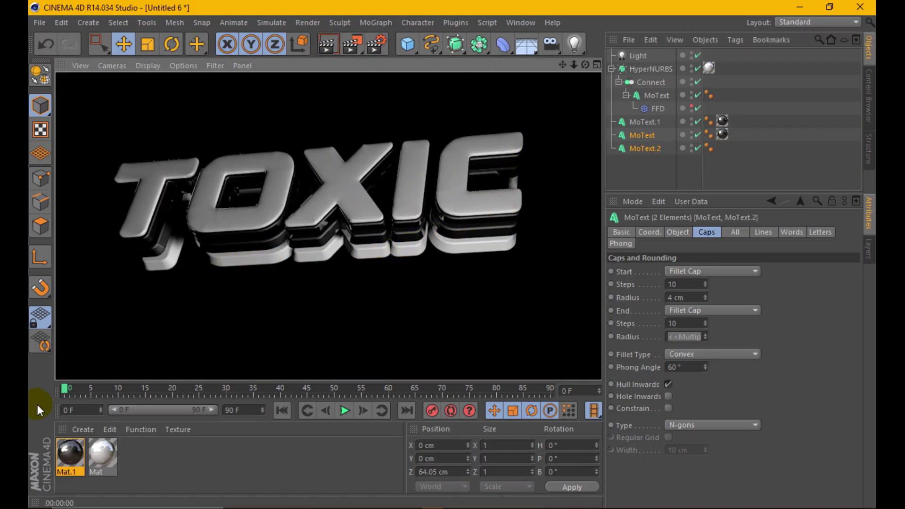
- Create a third material, Mat.2, with a dark green base colour
{"action": "left_click", "coordinate": [88, 429]}
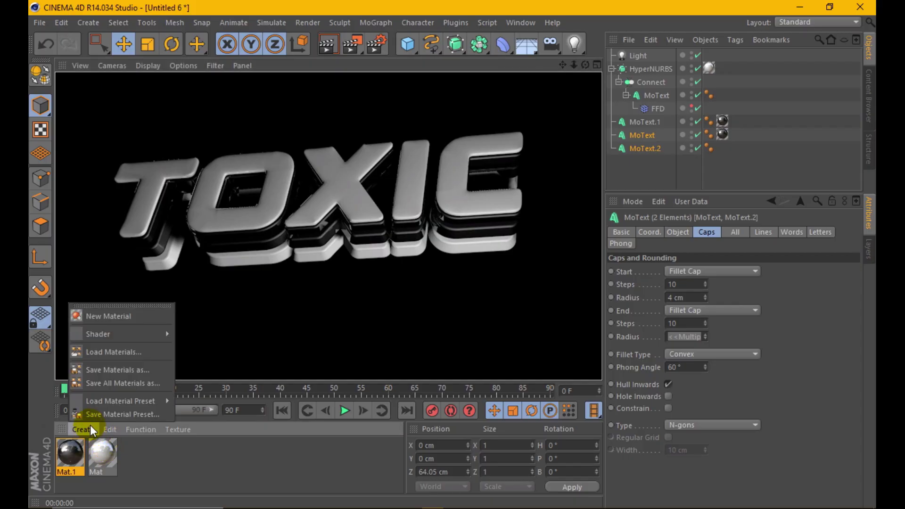
{"action": "left_click", "coordinate": [109, 312]}
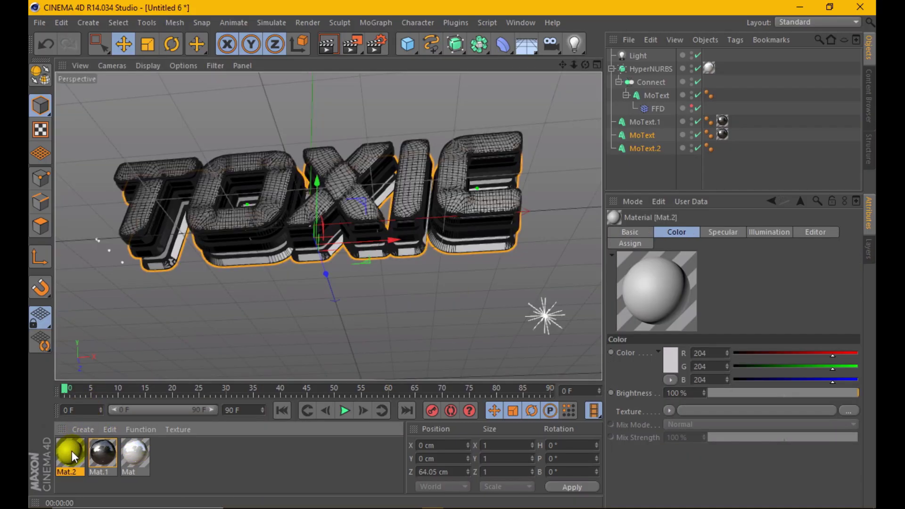
{"action": "double_click", "coordinate": [72, 450]}
{"action": "left_click", "coordinate": [254, 230]}
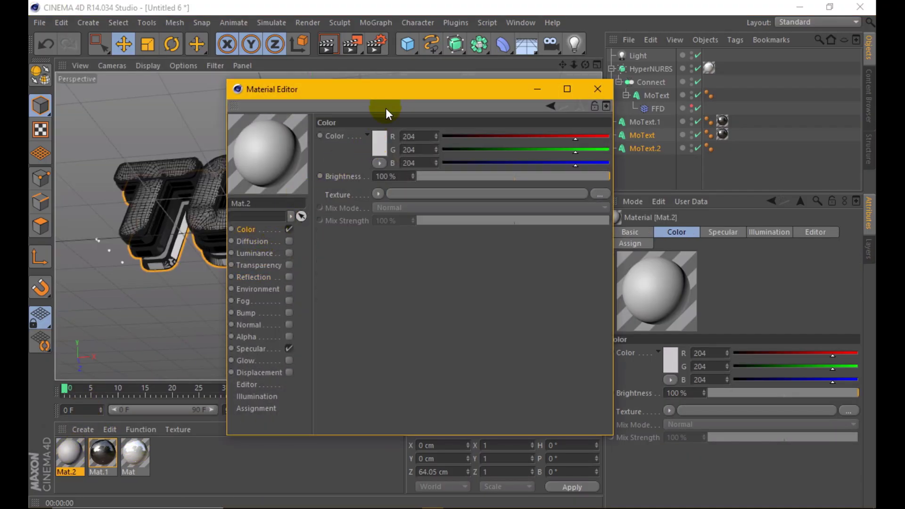
{"action": "left_click", "coordinate": [380, 144]}
{"action": "left_click", "coordinate": [393, 90]}
{"action": "mouse_move", "coordinate": [386, 118]}
{"action": "left_mouse_down"}
{"action": "mouse_move", "coordinate": [403, 110]}
{"action": "mouse_move", "coordinate": [397, 125]}
{"action": "left_mouse_up"}
{"action": "left_click", "coordinate": [372, 205]}
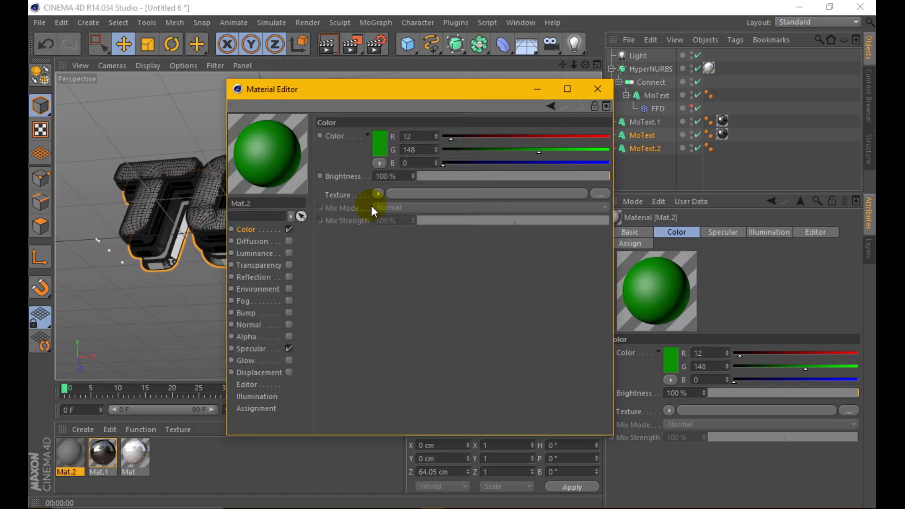
- Enable Mat.2's reflection with a light-green colour and turn off its specular highlight
{"action": "left_click", "coordinate": [290, 277]}
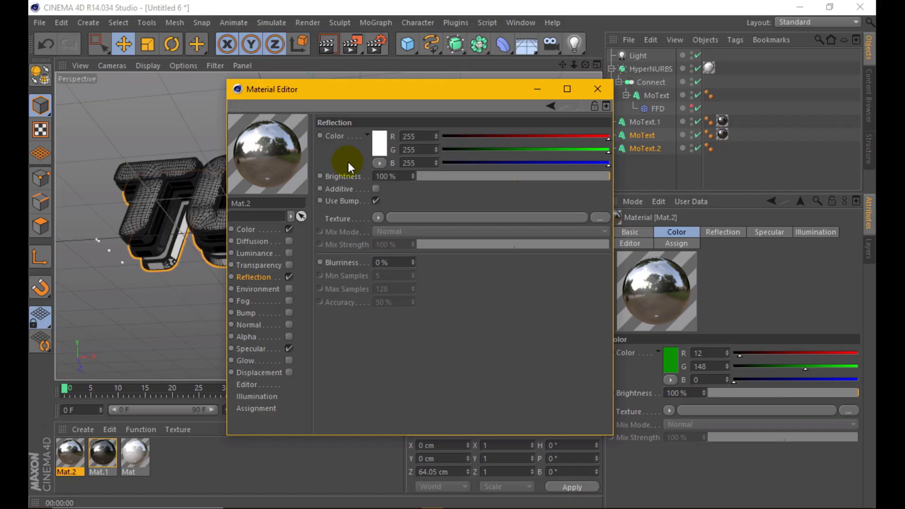
{"action": "left_click", "coordinate": [379, 142]}
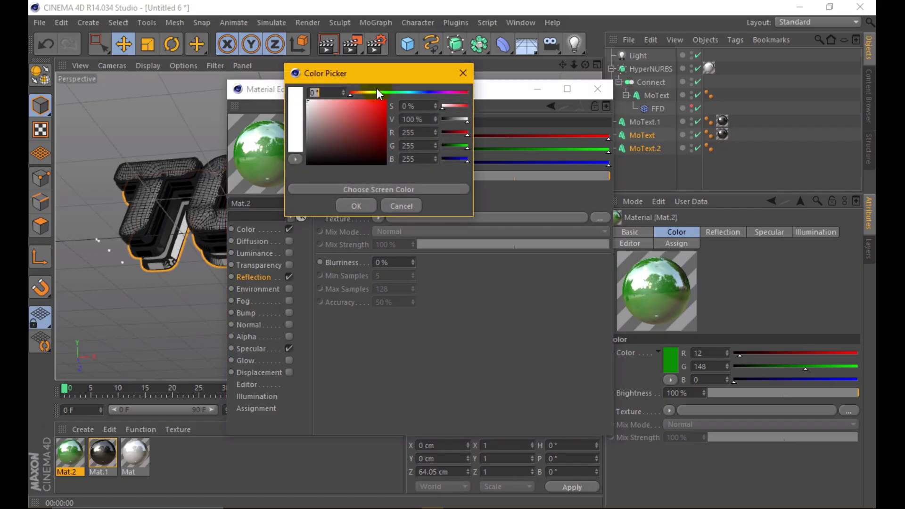
{"action": "left_click_drag", "start_coordinate": [377, 89], "coordinate": [385, 88]}
{"action": "left_click", "coordinate": [363, 101]}
{"action": "left_click", "coordinate": [374, 92]}
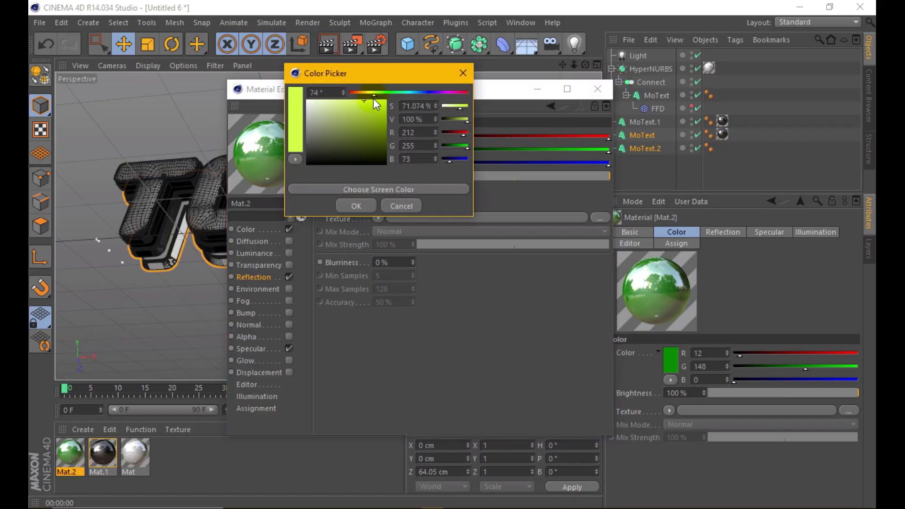
{"action": "left_click", "coordinate": [378, 92]}
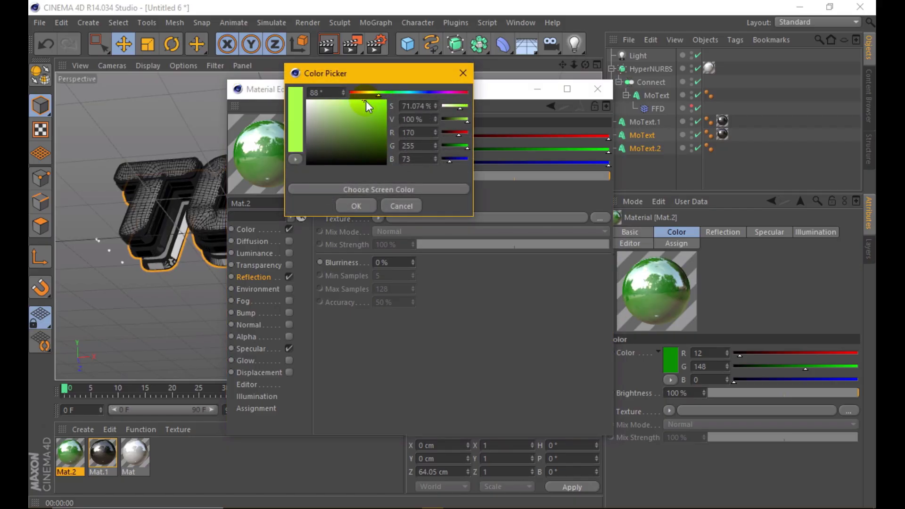
{"action": "left_click", "coordinate": [349, 207]}
{"action": "left_click", "coordinate": [288, 349]}
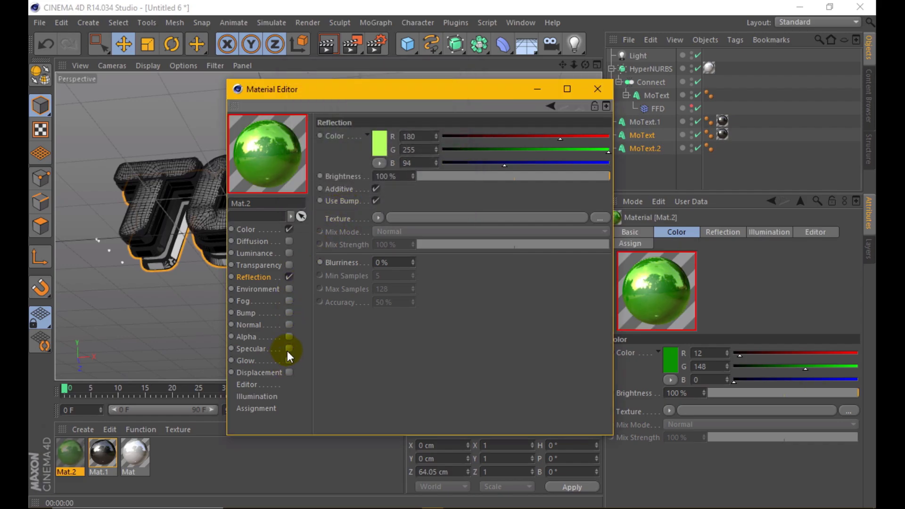
- Rework Mat.2's base colour into a darker green of about R8 G101
{"action": "left_click", "coordinate": [266, 231]}
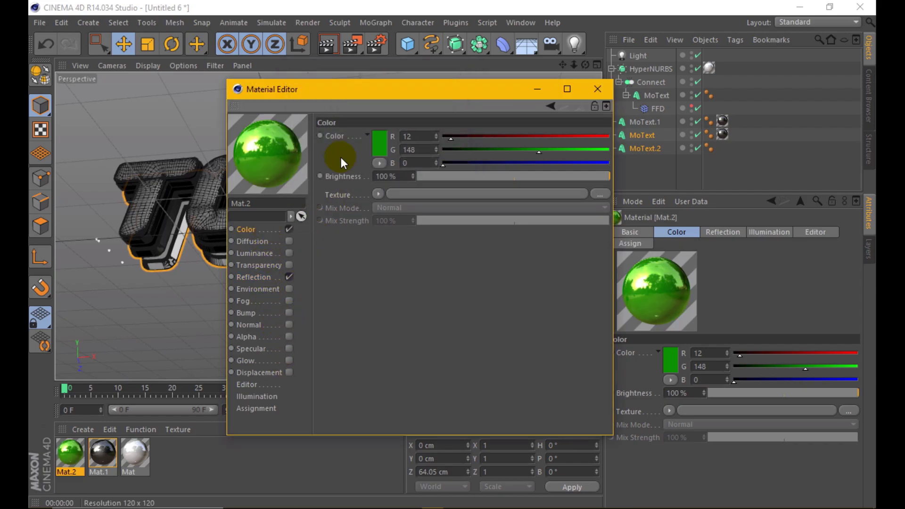
{"action": "left_click", "coordinate": [380, 144]}
{"action": "left_click", "coordinate": [372, 118]}
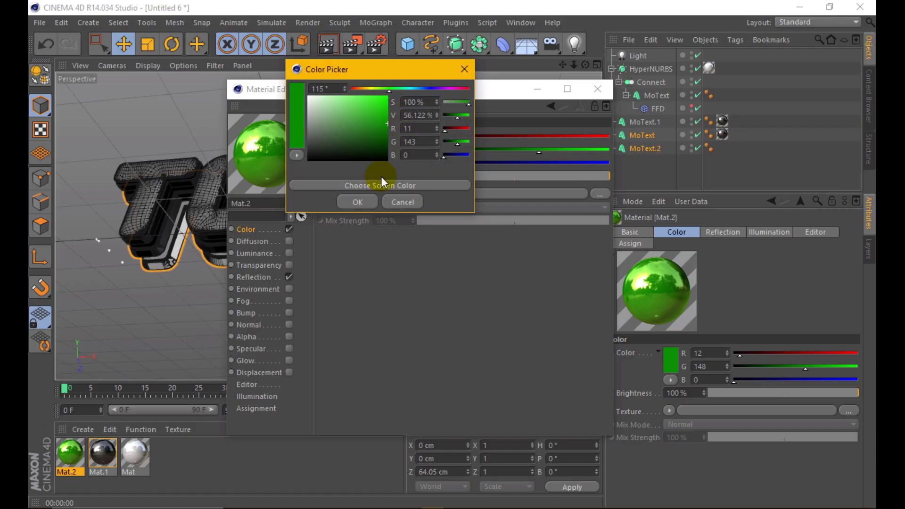
{"action": "left_click", "coordinate": [364, 205]}
{"action": "left_click", "coordinate": [379, 141]}
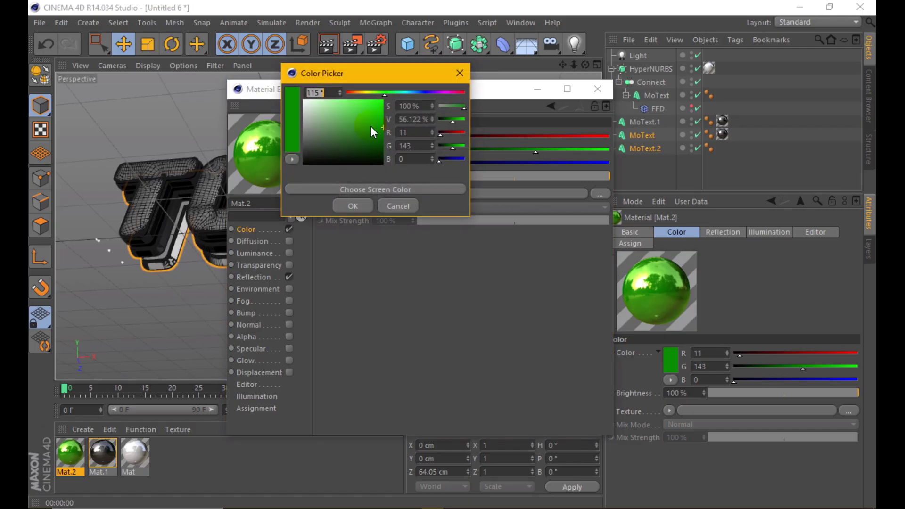
{"action": "left_click_drag", "start_coordinate": [371, 126], "coordinate": [384, 139]}
{"action": "left_click", "coordinate": [370, 205]}
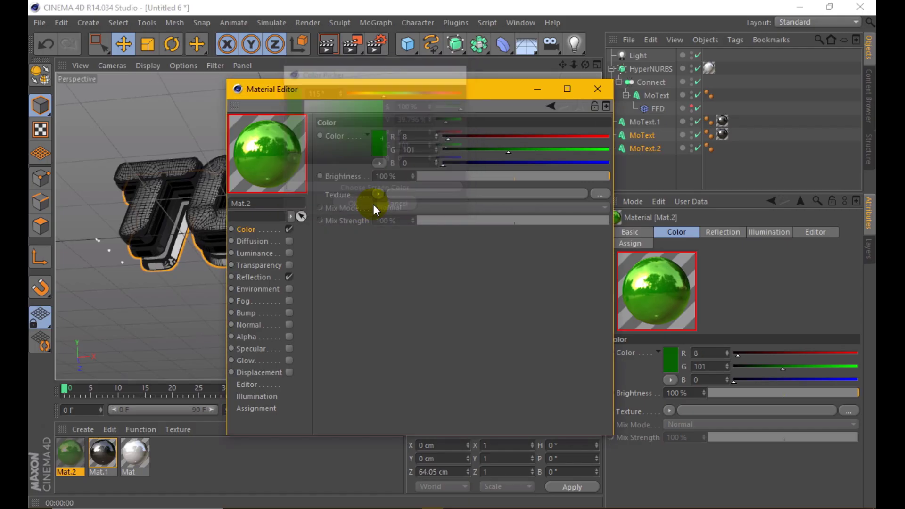
{"action": "left_click", "coordinate": [596, 89]}
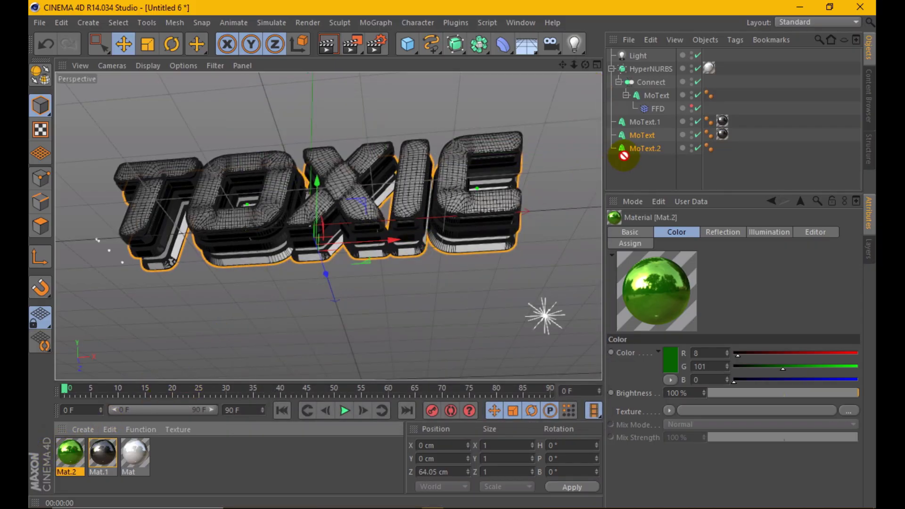
- Apply Mat.2 to MoText.2, set its depth to 25 cm, and render a preview
{"action": "left_click_drag", "start_coordinate": [419, 244], "coordinate": [633, 156]}
{"action": "left_click", "coordinate": [677, 232]}
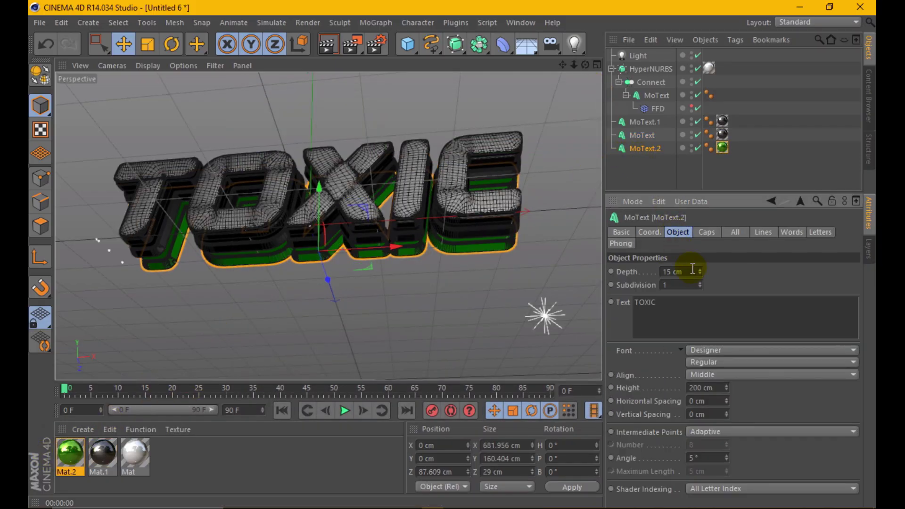
{"action": "left_click_drag", "start_coordinate": [700, 270], "coordinate": [700, 255]}
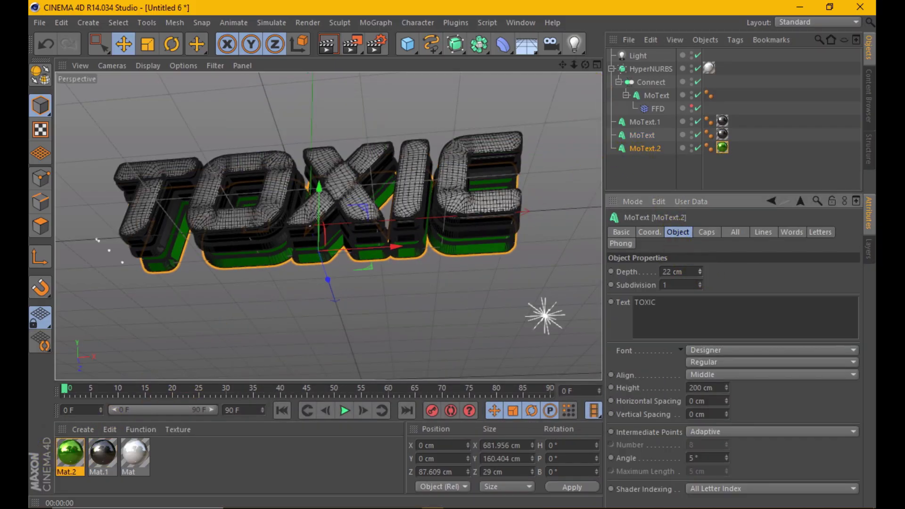
{"action": "left_click", "coordinate": [324, 42]}
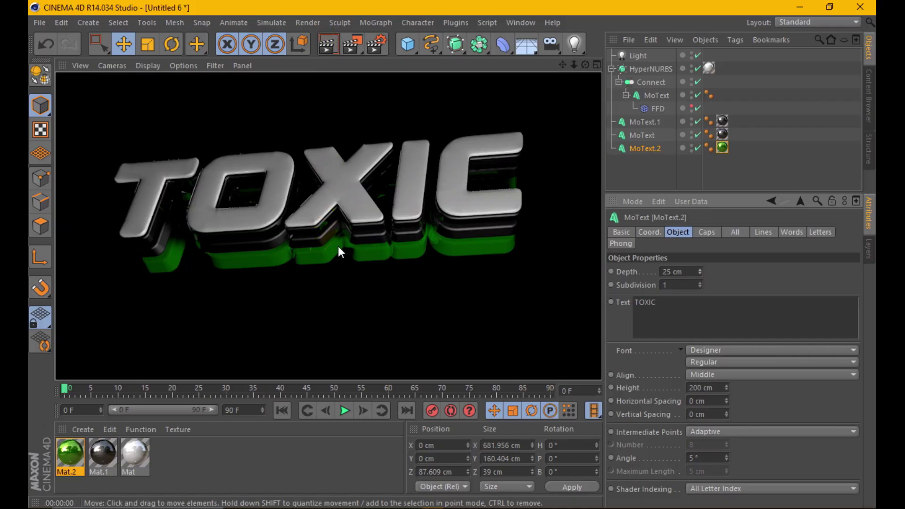
{"action": "left_click", "coordinate": [530, 76]}
- Orbit to a more frontal view of the title and render it again
{"action": "left_click_drag", "start_coordinate": [585, 64], "coordinate": [456, 186]}
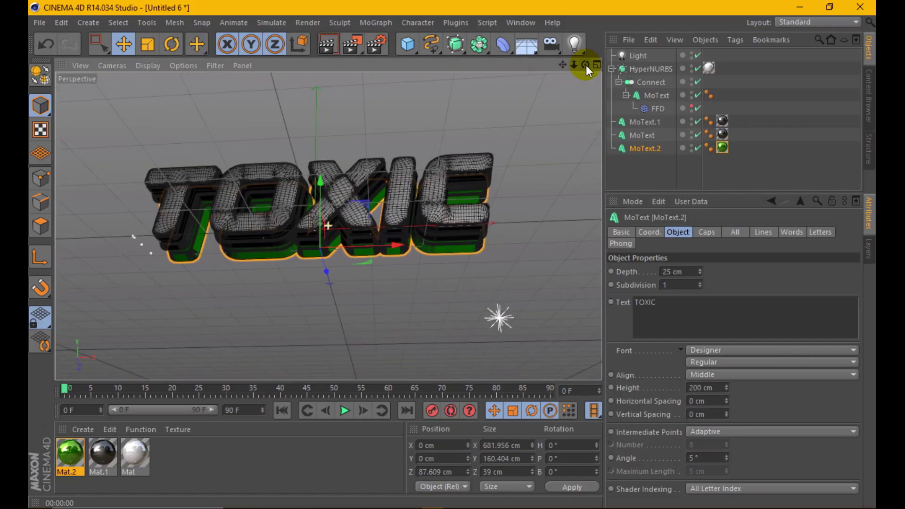
{"action": "left_click", "coordinate": [325, 44]}
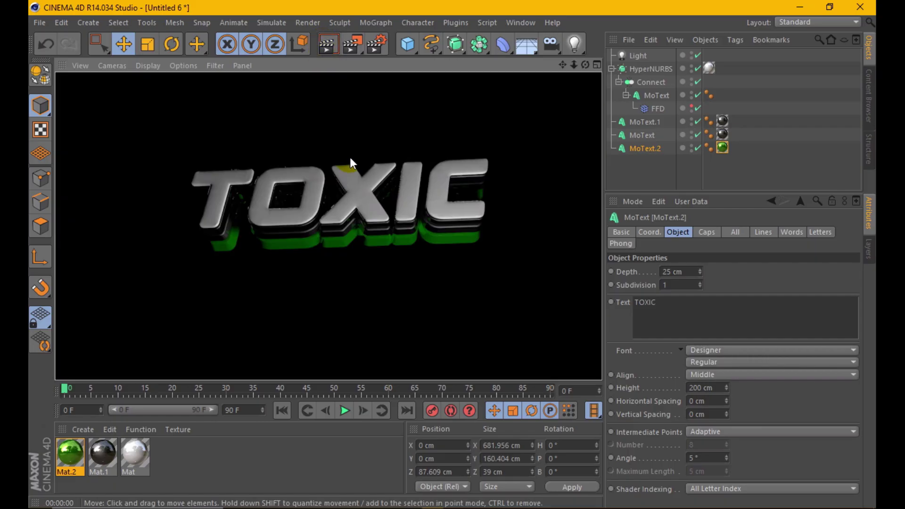
{"action": "left_click", "coordinate": [363, 182]}
{"action": "scroll", "coordinate": [333, 162], "scroll_direction": "up", "scroll_amount": 2}
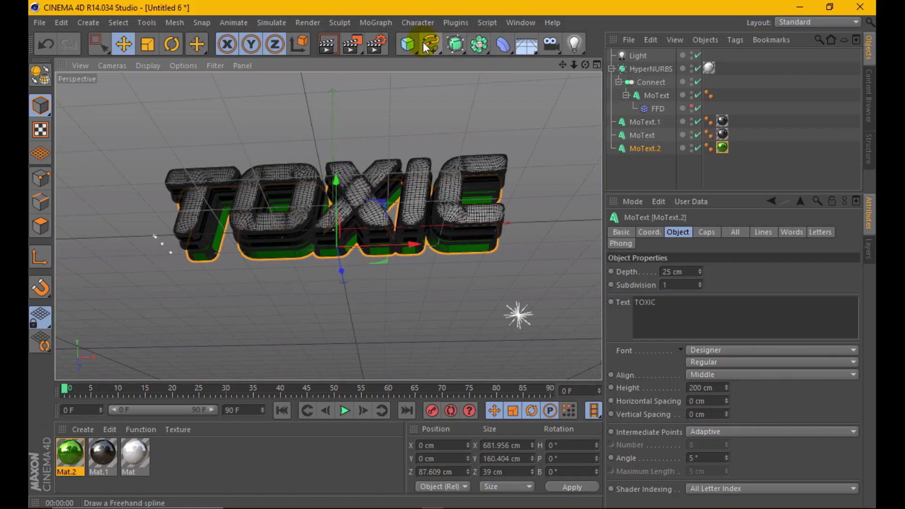
- Add a Null containing HyperNURBS and all MoText layers, with the Light left above it
{"action": "left_click", "coordinate": [409, 42]}
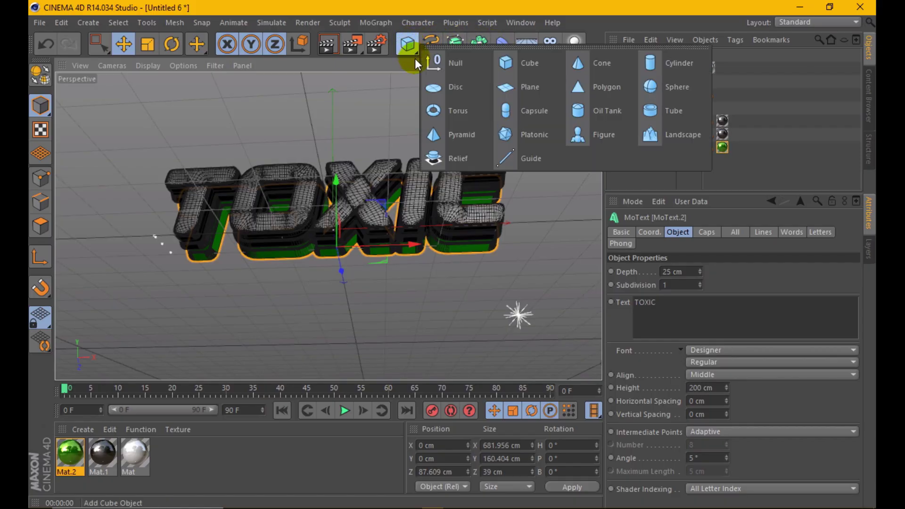
{"action": "left_click", "coordinate": [445, 62]}
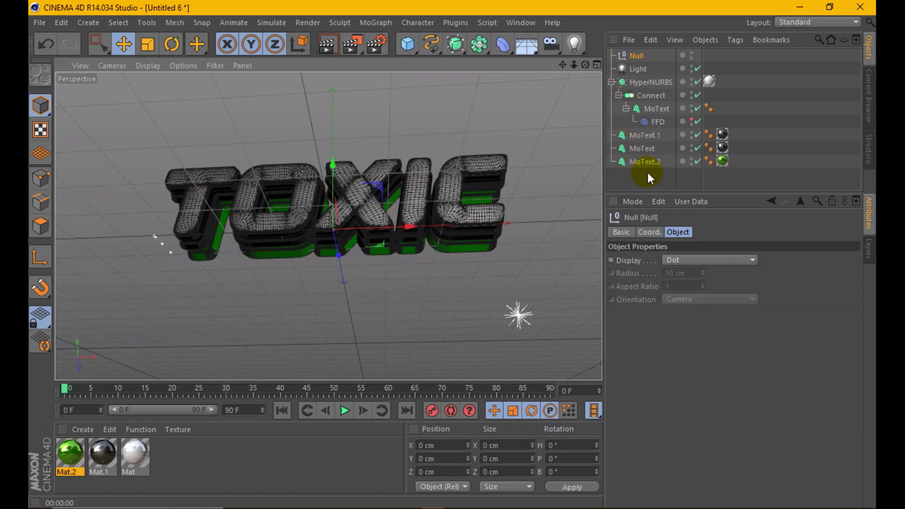
{"action": "mouse_move", "coordinate": [648, 173]}
{"action": "left_mouse_down"}
{"action": "mouse_move", "coordinate": [644, 83]}
{"action": "mouse_move", "coordinate": [633, 57]}
{"action": "mouse_move", "coordinate": [643, 89]}
{"action": "left_mouse_up"}
{"action": "left_click", "coordinate": [614, 55]}
{"action": "left_click", "coordinate": [610, 70]}
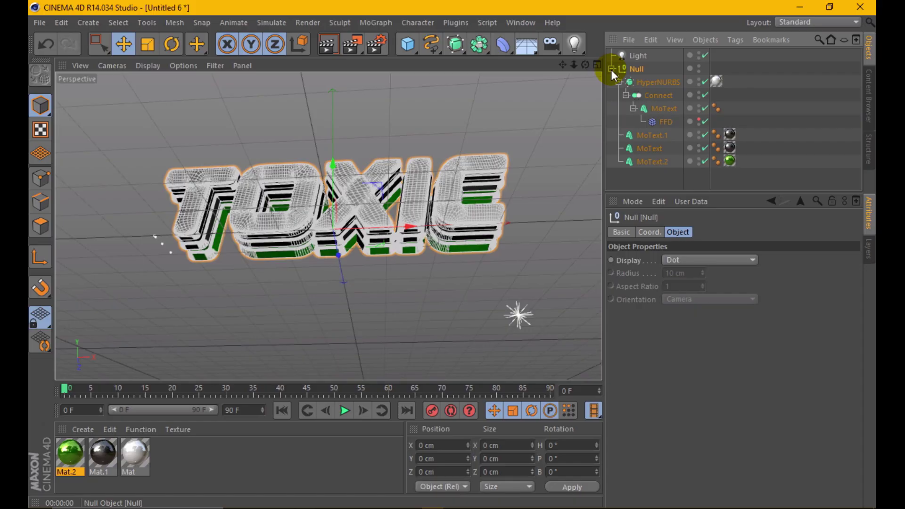
{"action": "left_click", "coordinate": [328, 44]}
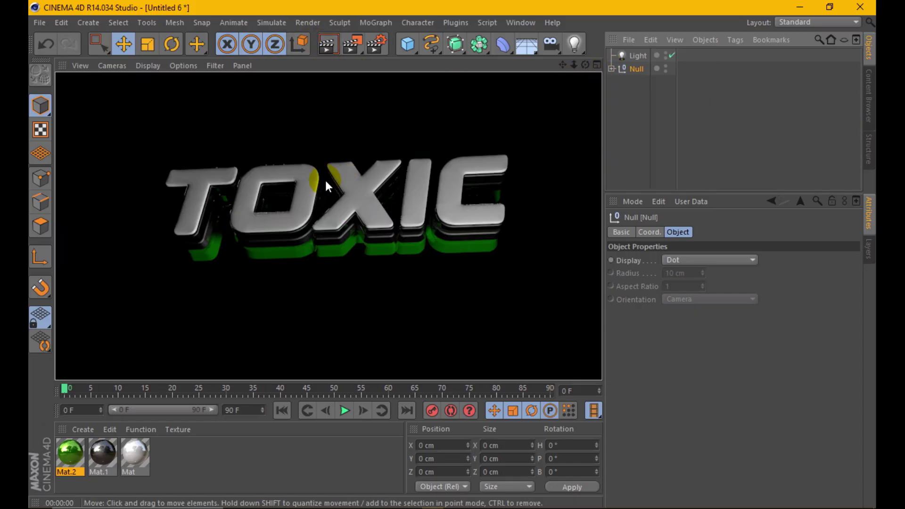
{"action": "scroll", "coordinate": [331, 224], "scroll_direction": "down", "scroll_amount": 2}
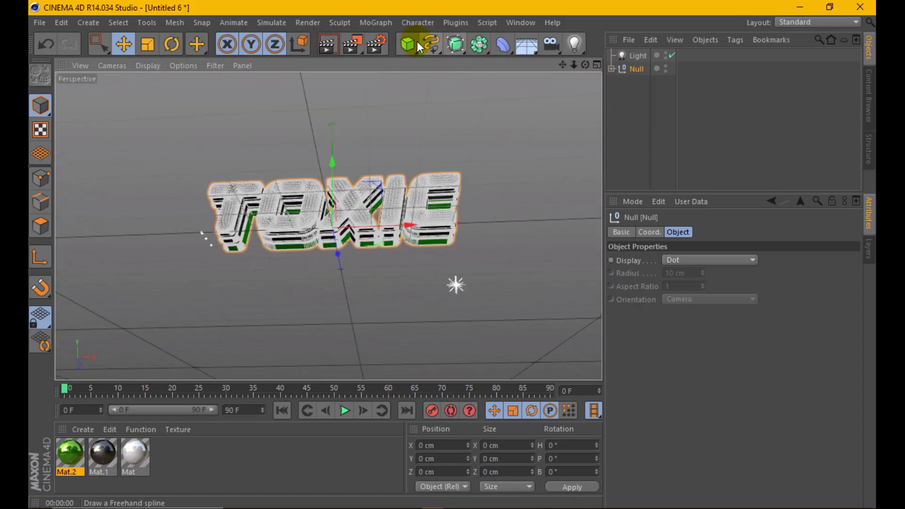
- Nest a Shear deformer in the Null at 38% strength and render the bent text
{"action": "left_click", "coordinate": [500, 44]}
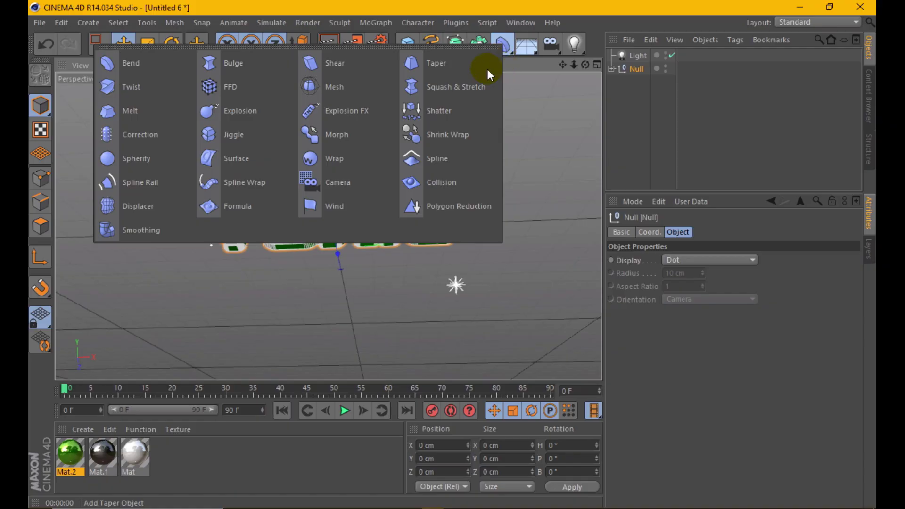
{"action": "left_click", "coordinate": [336, 67]}
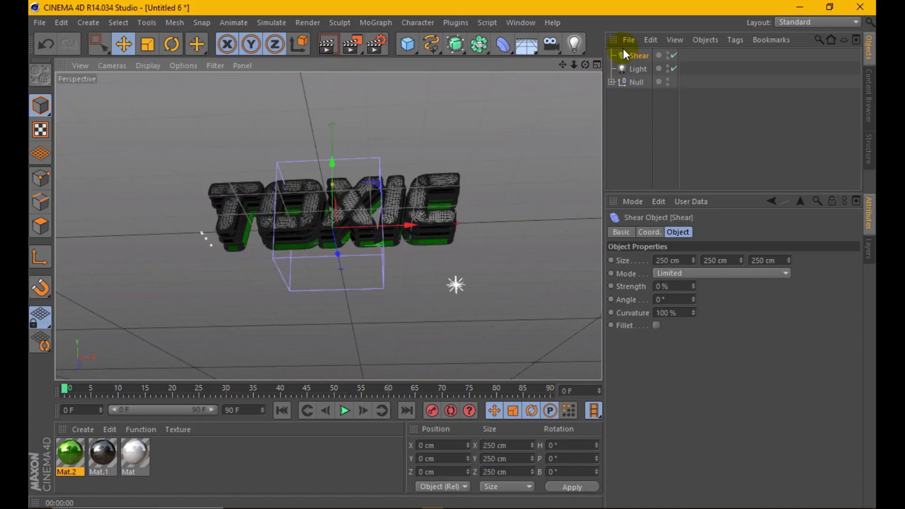
{"action": "left_click_drag", "start_coordinate": [636, 56], "coordinate": [635, 82]}
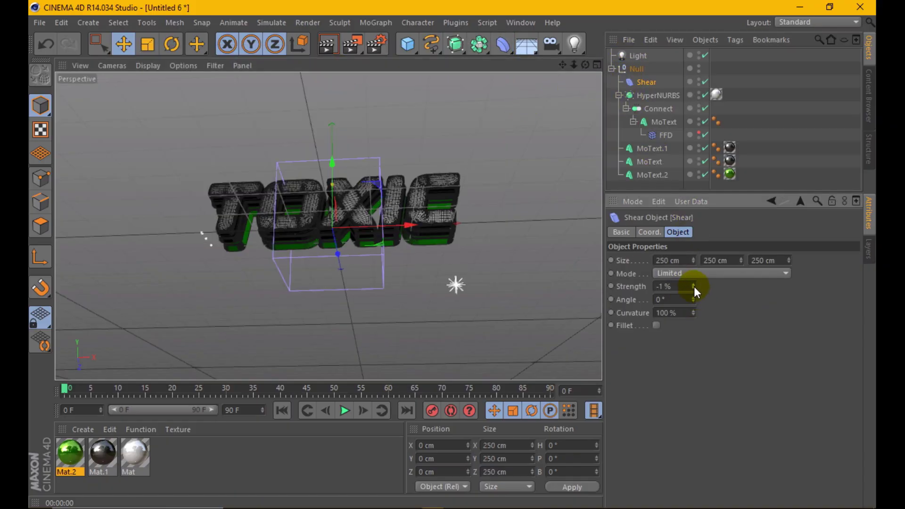
{"action": "left_click_drag", "start_coordinate": [693, 286], "coordinate": [690, 216]}
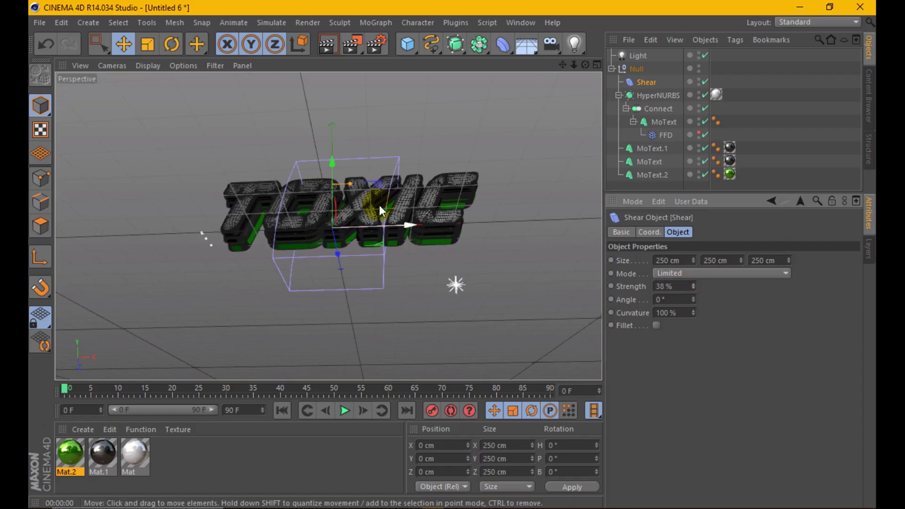
{"action": "scroll", "coordinate": [356, 208], "scroll_direction": "up", "scroll_amount": 3}
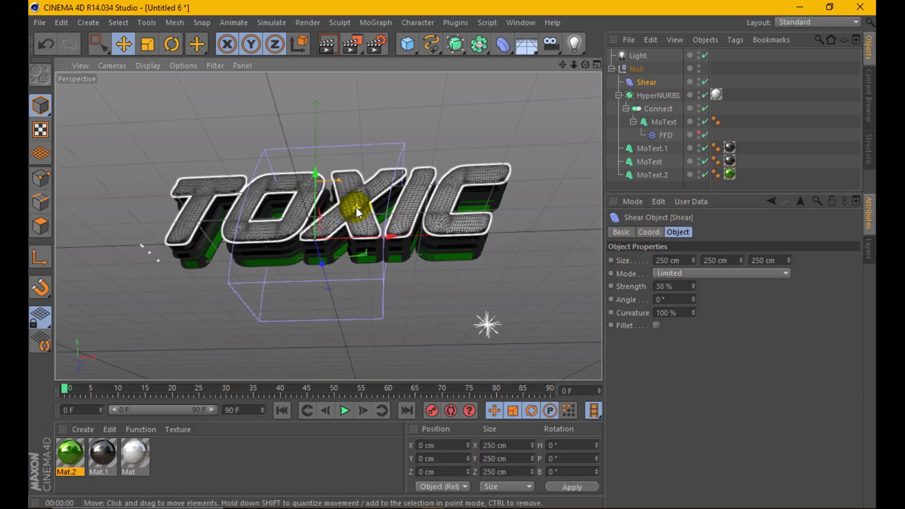
{"action": "left_click", "coordinate": [330, 44]}
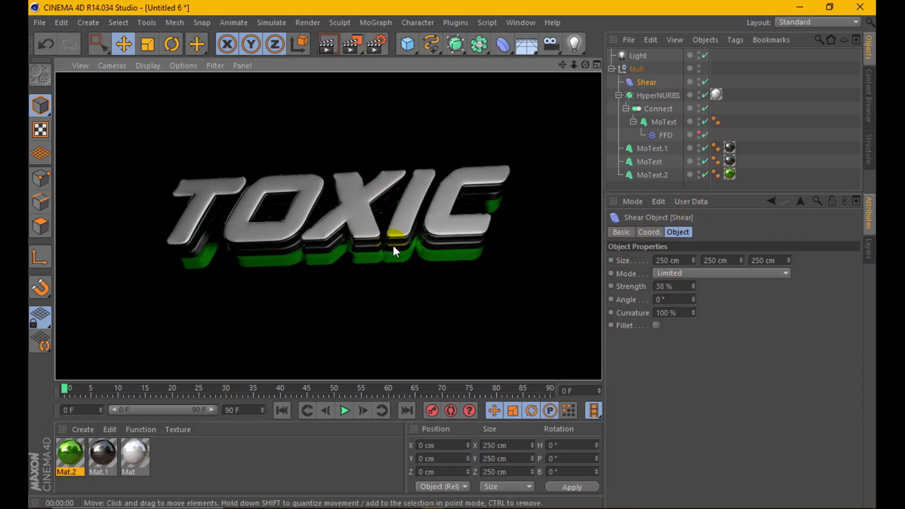
{"action": "scroll", "coordinate": [385, 288], "scroll_direction": "down", "scroll_amount": 2}
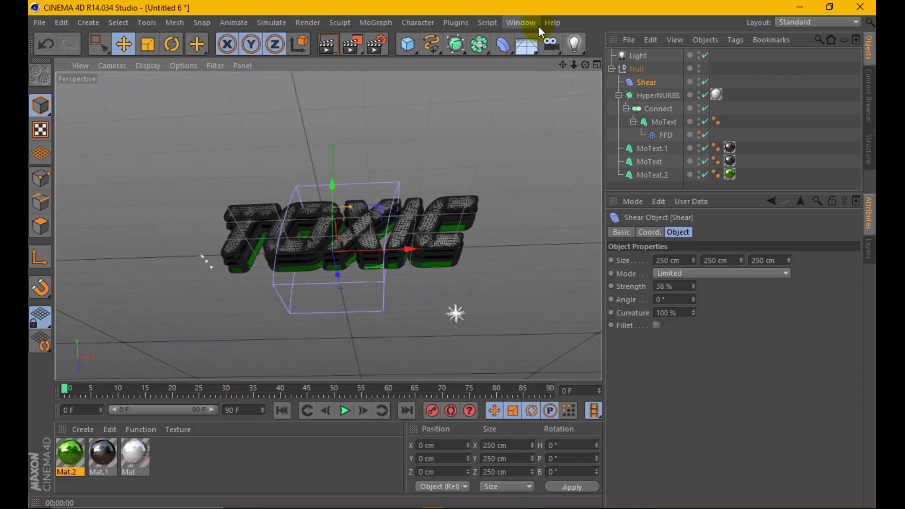
- Add a Wrap deformer, nest it under the Null, and hide the Shear cage
{"action": "left_click", "coordinate": [503, 44]}
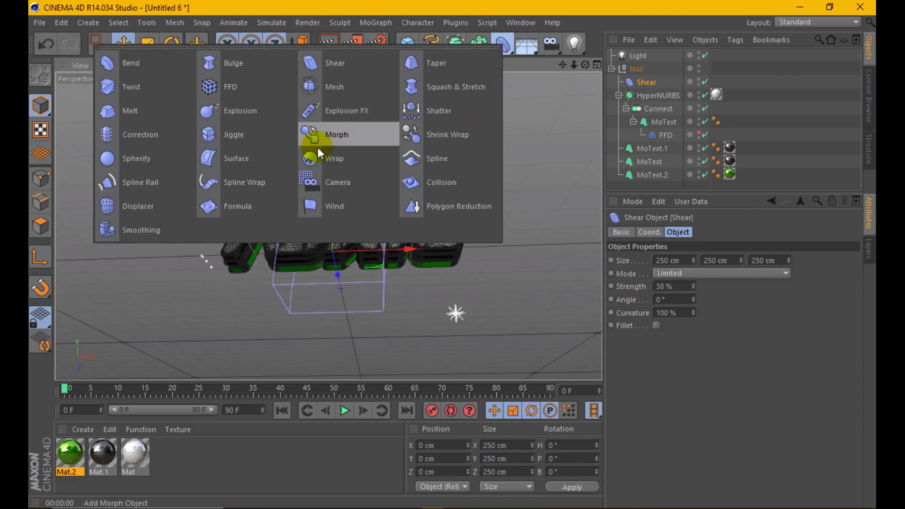
{"action": "left_click", "coordinate": [337, 157]}
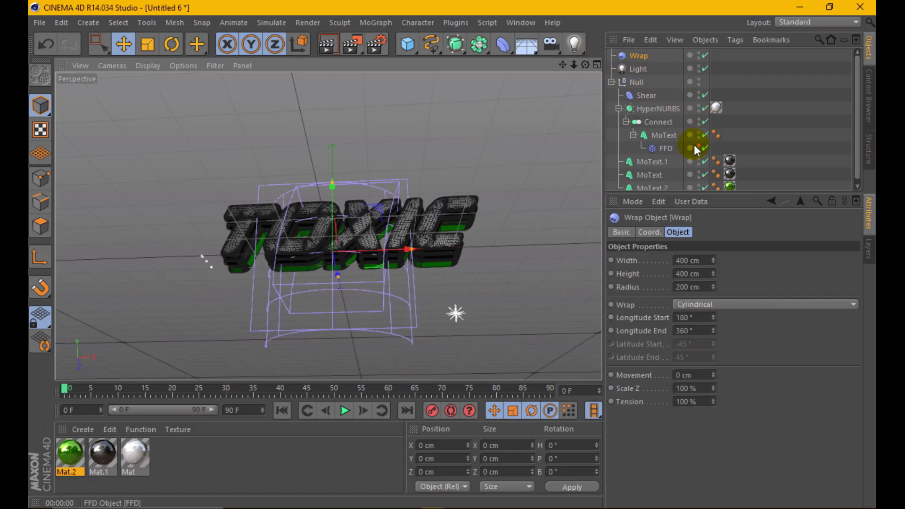
{"action": "left_click", "coordinate": [699, 93]}
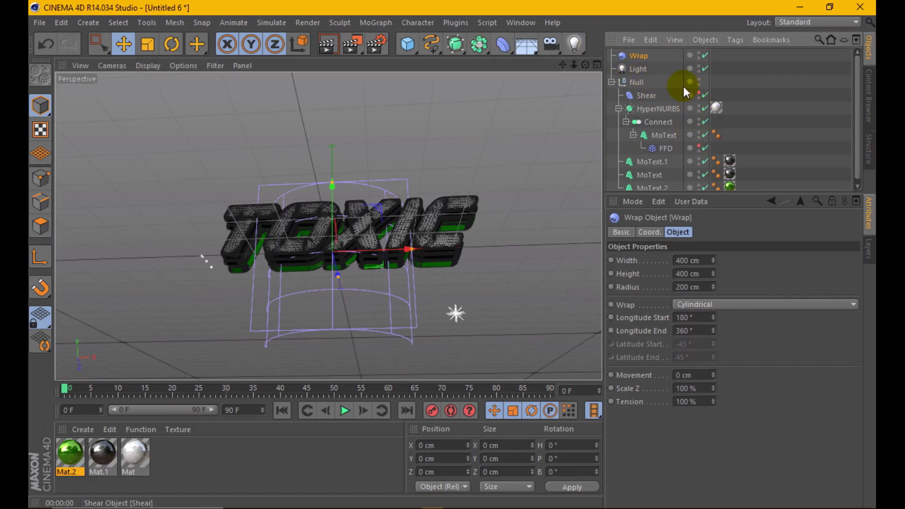
{"action": "mouse_move", "coordinate": [637, 56]}
{"action": "left_mouse_down"}
{"action": "mouse_move", "coordinate": [645, 72]}
{"action": "mouse_move", "coordinate": [637, 83]}
{"action": "left_mouse_up"}
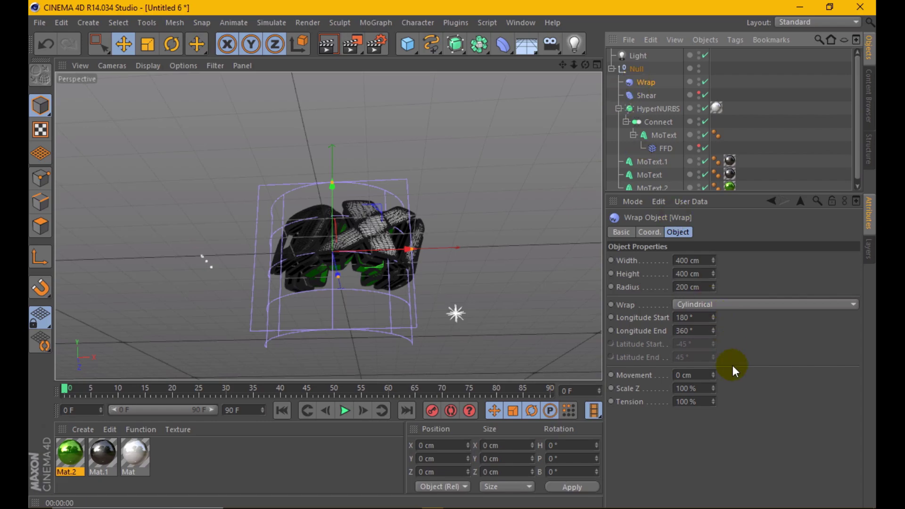
- Give the Wrap 20% tension, 1000 cm width and a 351 cm radius
{"action": "left_click", "coordinate": [706, 403]}
{"action": "type", "text": "20"}
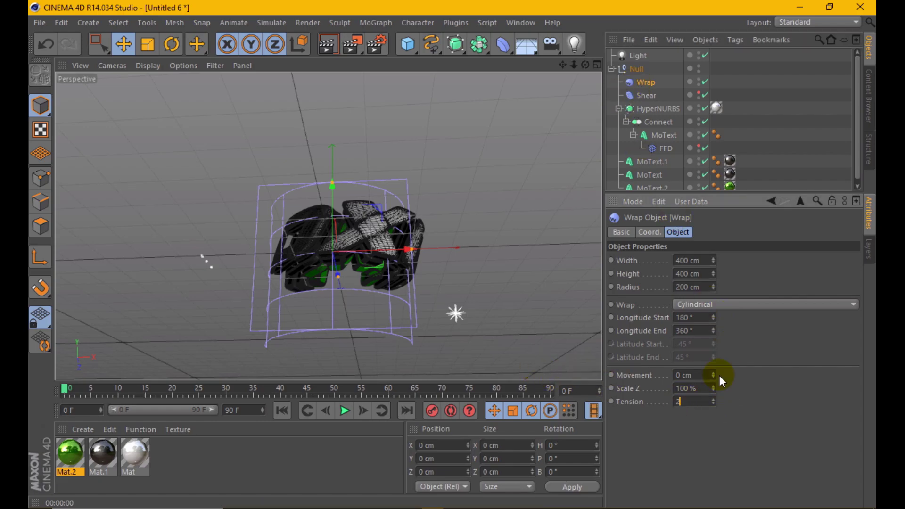
{"action": "key", "text": "Return"}
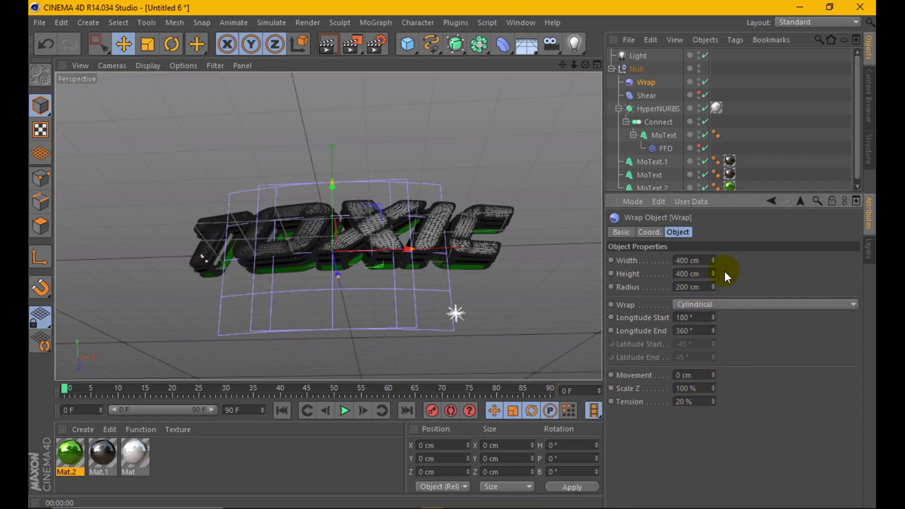
{"action": "double_click", "coordinate": [702, 260]}
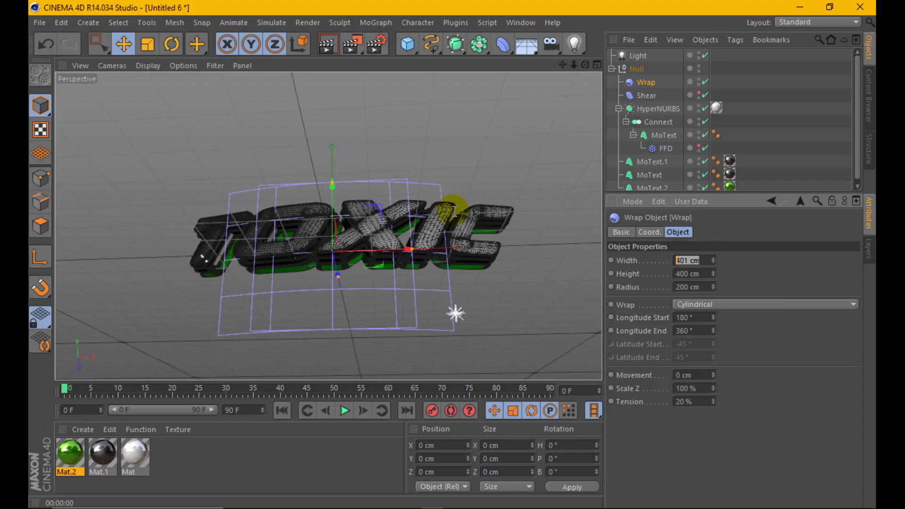
{"action": "type", "text": "1000"}
{"action": "key", "text": "Return"}
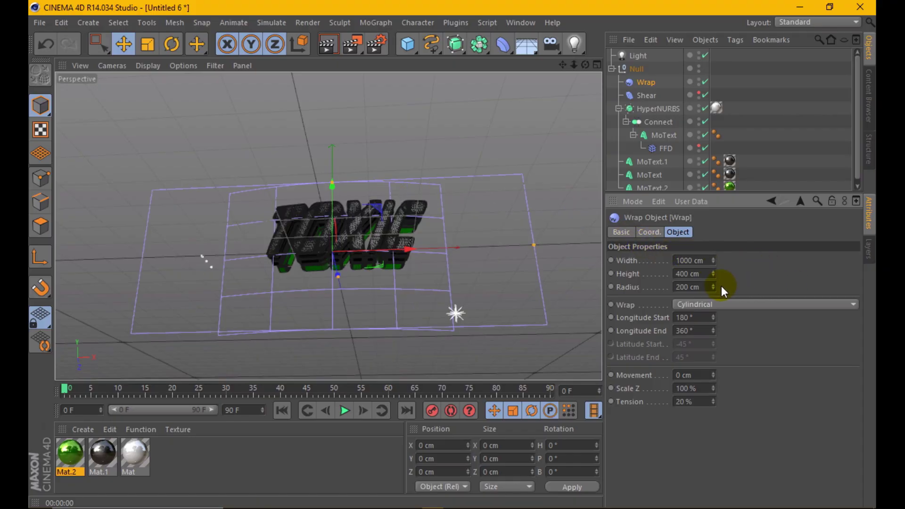
{"action": "mouse_move", "coordinate": [711, 286]}
{"action": "left_mouse_down"}
{"action": "mouse_move", "coordinate": [711, 271]}
{"action": "mouse_move", "coordinate": [383, 275]}
{"action": "left_mouse_up"}
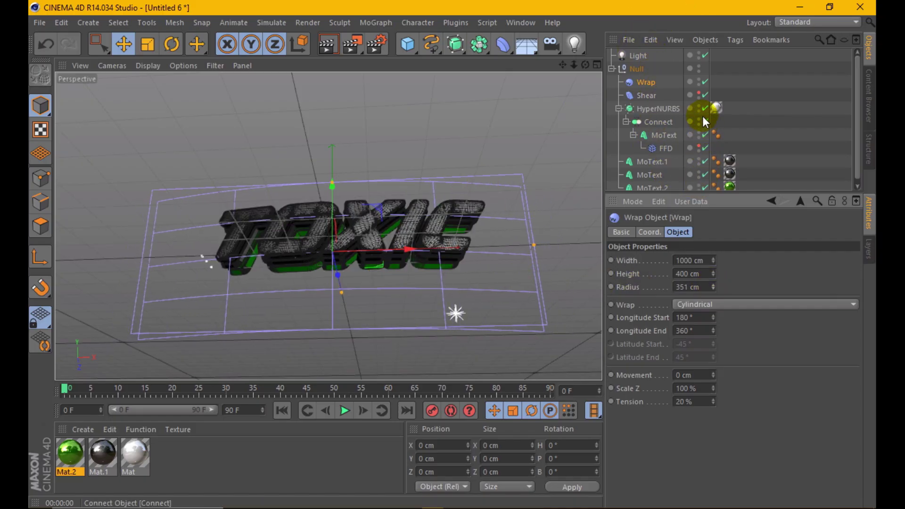
- Select the Shear deformer and reposition it vertically in the four-view side view
{"action": "left_click", "coordinate": [698, 81]}
{"action": "left_click", "coordinate": [644, 96]}
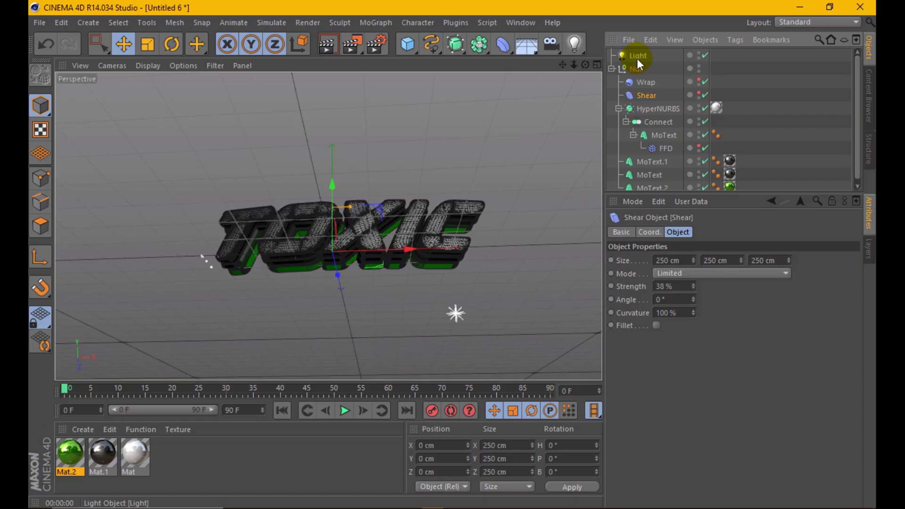
{"action": "left_click", "coordinate": [698, 93]}
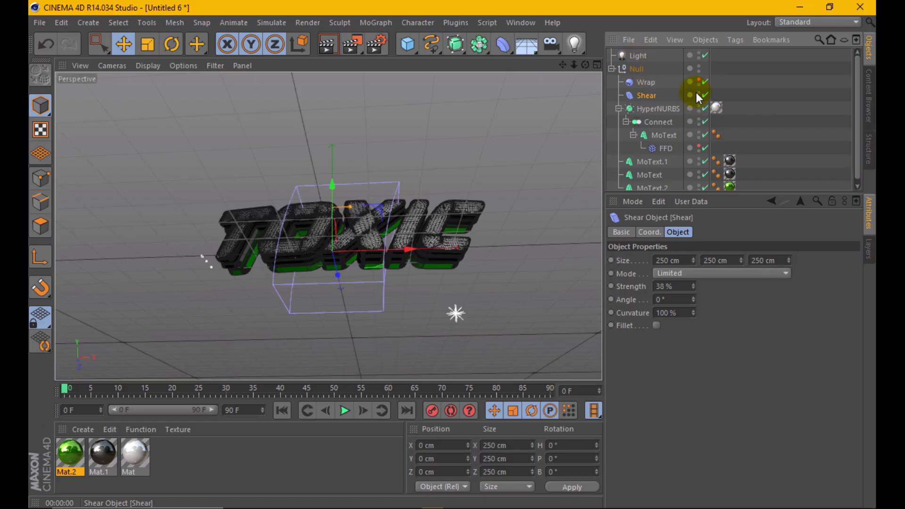
{"action": "left_click", "coordinate": [595, 65]}
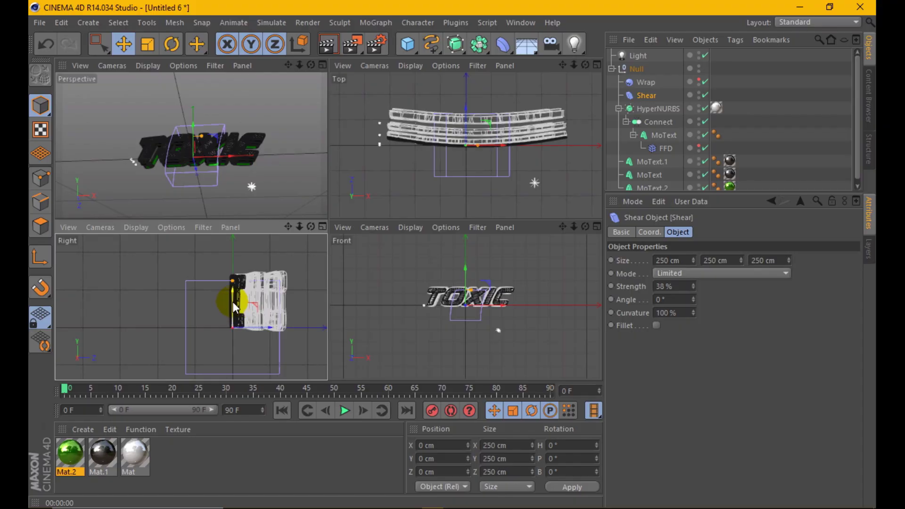
{"action": "mouse_move", "coordinate": [233, 303]}
{"action": "left_mouse_down"}
{"action": "mouse_move", "coordinate": [234, 287]}
{"action": "mouse_move", "coordinate": [278, 297]}
{"action": "left_mouse_up"}
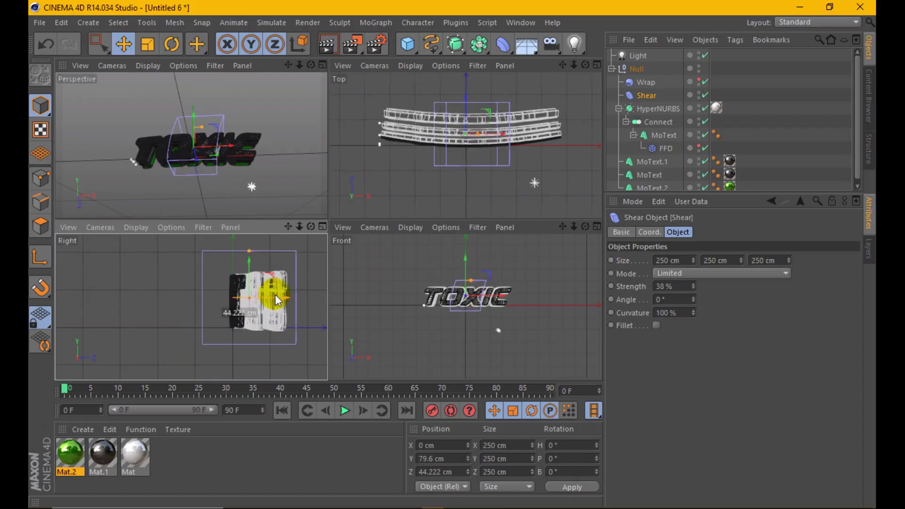
{"action": "left_click_drag", "start_coordinate": [259, 260], "coordinate": [258, 272]}
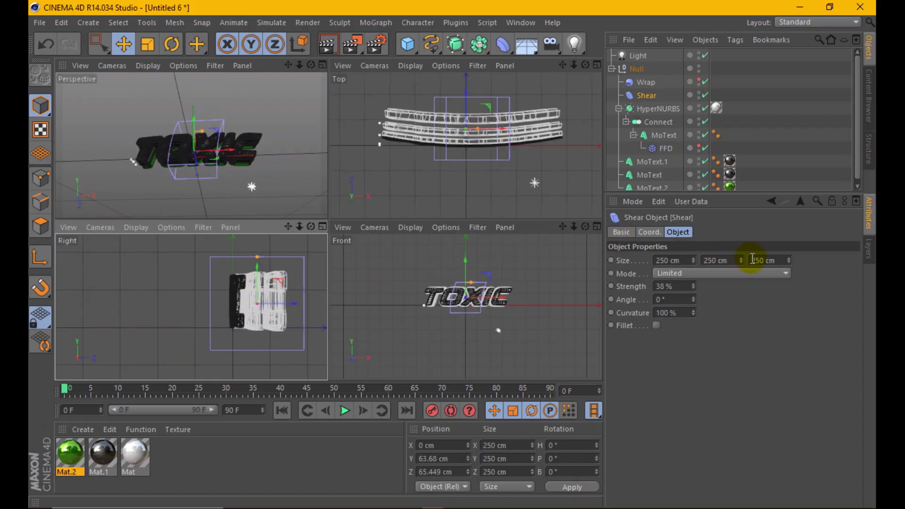
{"action": "left_click", "coordinate": [322, 65]}
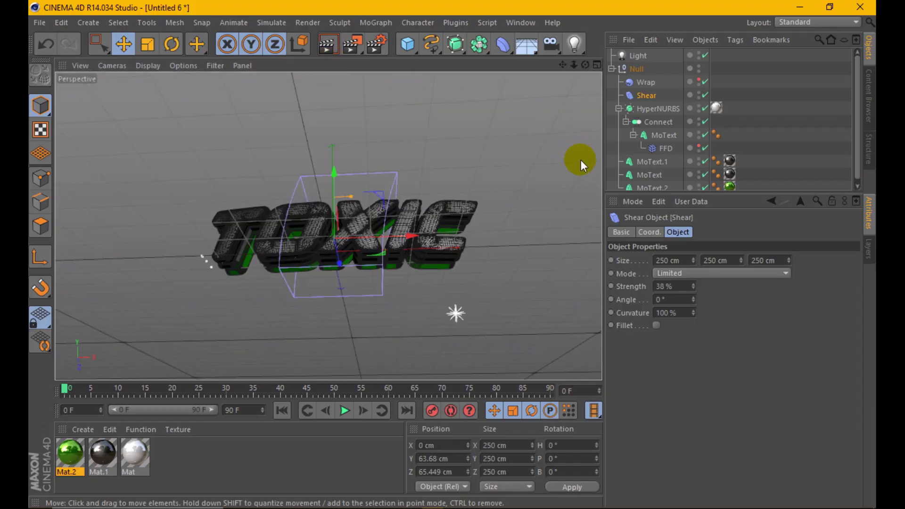
{"action": "scroll", "coordinate": [332, 156], "scroll_direction": "up", "scroll_amount": 1}
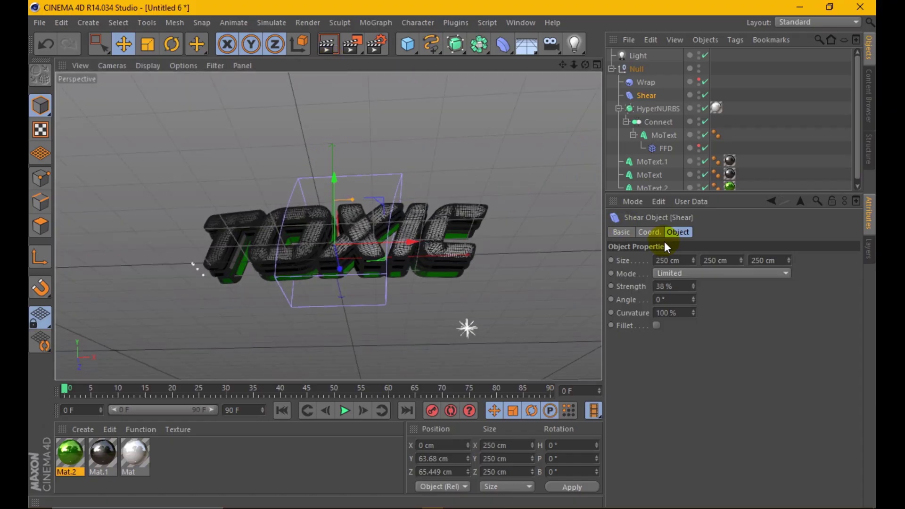
- Make the Shear Unlimited with 0% curvature, 2000 cm Size X and 14% strength
{"action": "left_click", "coordinate": [689, 278]}
{"action": "left_click", "coordinate": [683, 302]}
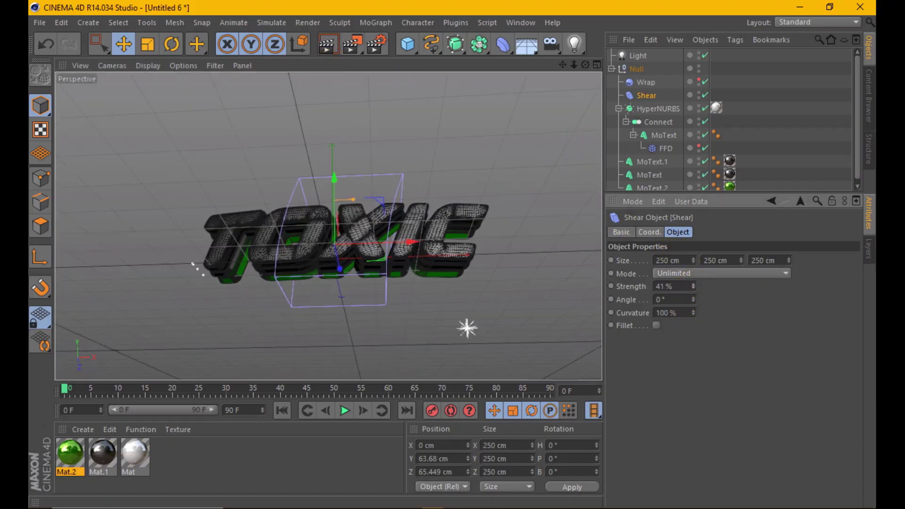
{"action": "mouse_move", "coordinate": [693, 286]}
{"action": "left_mouse_down"}
{"action": "mouse_move", "coordinate": [693, 273]}
{"action": "mouse_move", "coordinate": [693, 283]}
{"action": "left_mouse_up"}
{"action": "double_click", "coordinate": [674, 313]}
{"action": "type", "text": "0"}
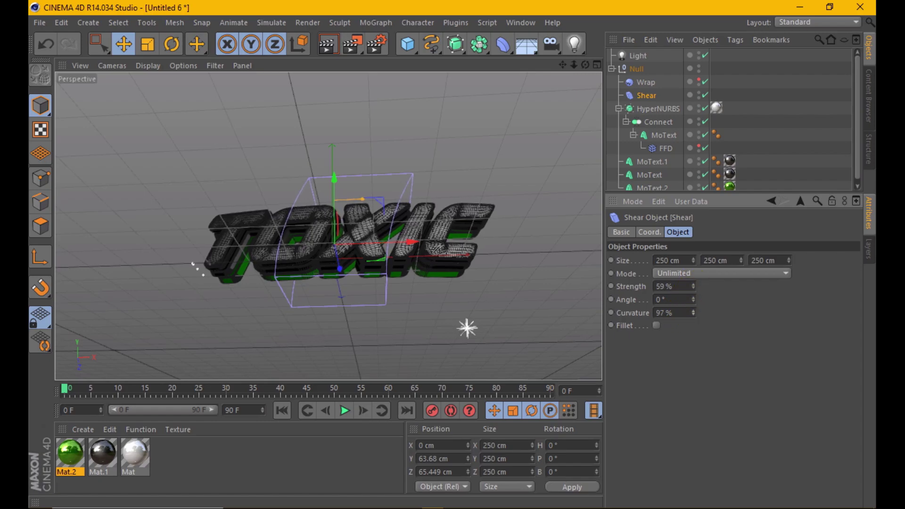
{"action": "key", "text": "Return"}
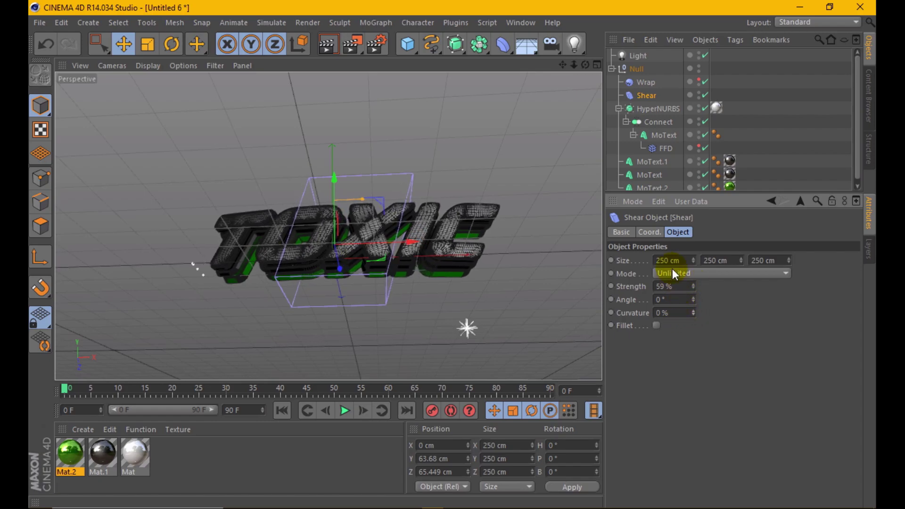
{"action": "double_click", "coordinate": [667, 260]}
{"action": "type", "text": "2000"}
{"action": "key", "text": "Return"}
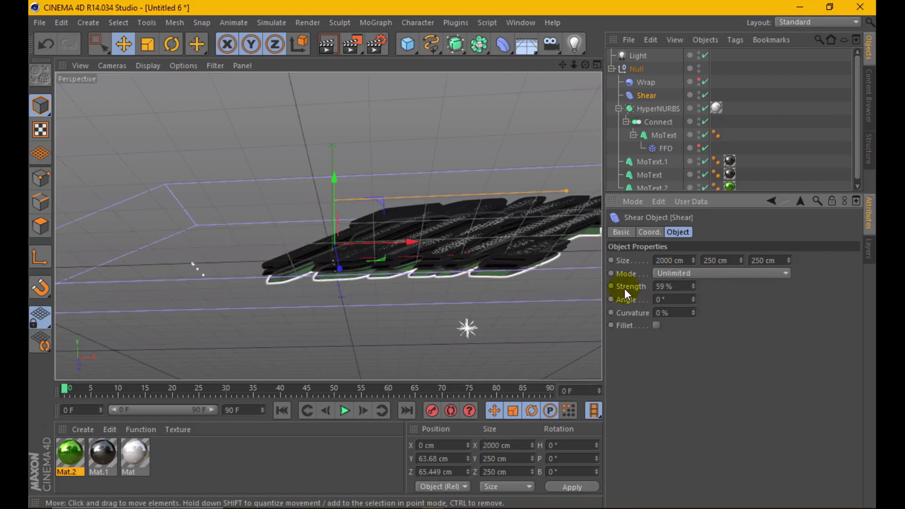
{"action": "mouse_move", "coordinate": [692, 286]}
{"action": "left_mouse_down"}
{"action": "mouse_move", "coordinate": [674, 286]}
{"action": "mouse_move", "coordinate": [695, 295]}
{"action": "left_mouse_up"}
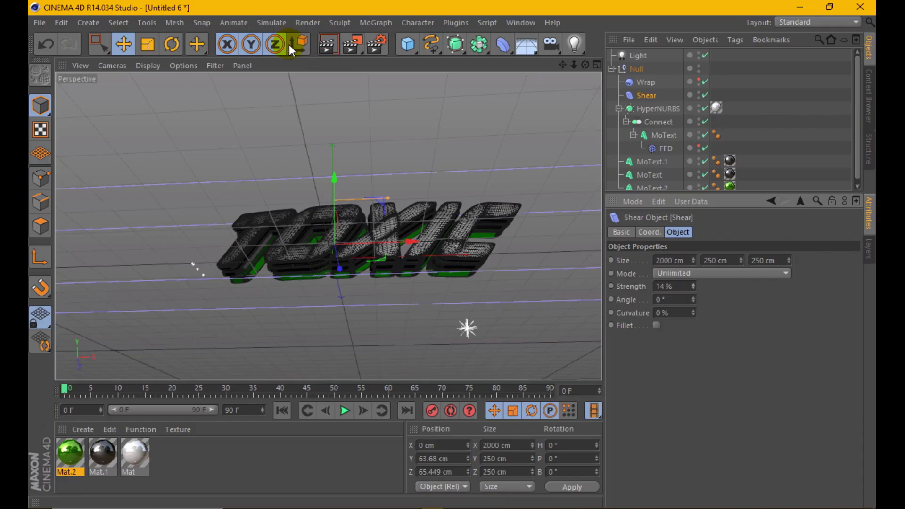
- Preview a render, then set the Wrap's tension to 5%
{"action": "left_click", "coordinate": [327, 45]}
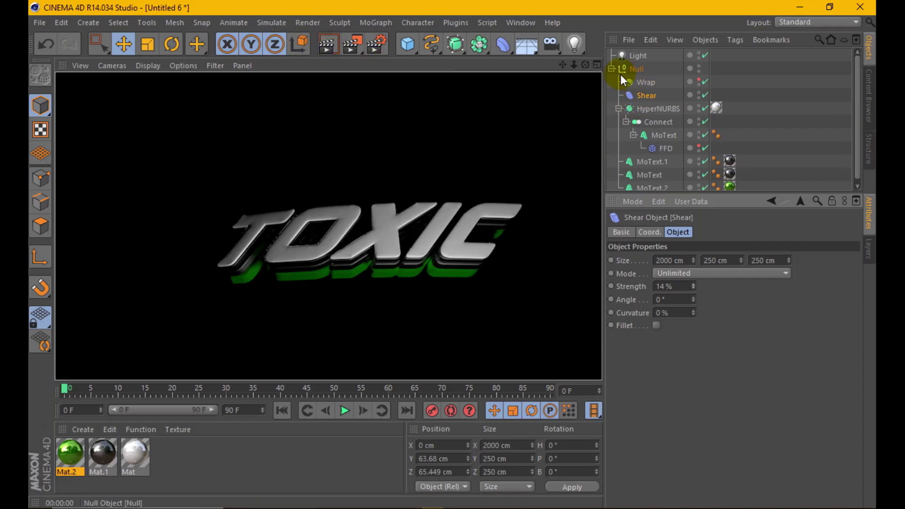
{"action": "left_click", "coordinate": [653, 82]}
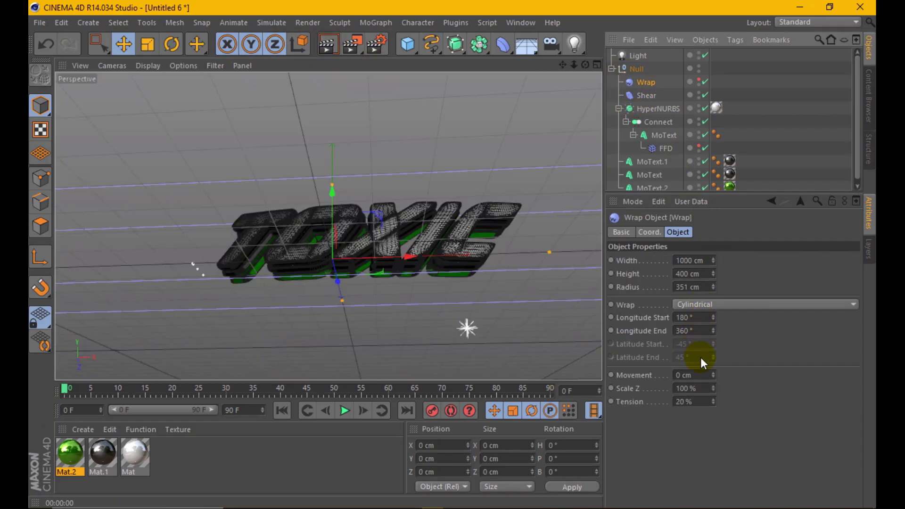
{"action": "left_click", "coordinate": [692, 401]}
{"action": "type", "text": "5"}
{"action": "key", "text": "Return"}
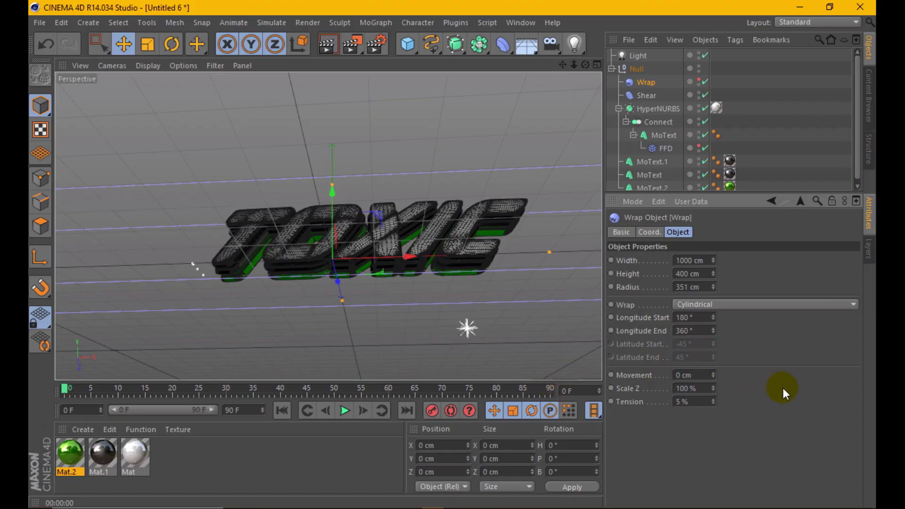
{"action": "left_click_drag", "start_coordinate": [591, 65], "coordinate": [484, 222]}
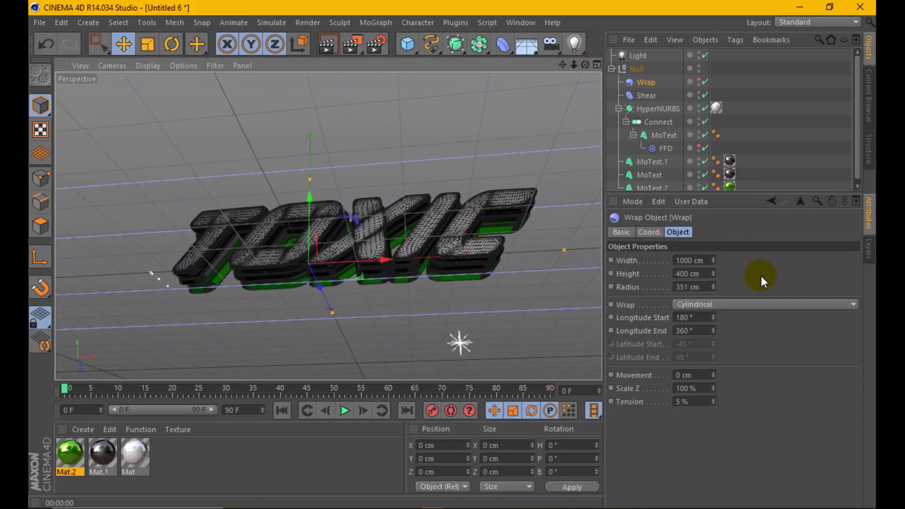
- Lower Shear strength to 8%, increase Wrap movement, and raise Wrap tension to 16%
{"action": "left_click", "coordinate": [646, 95]}
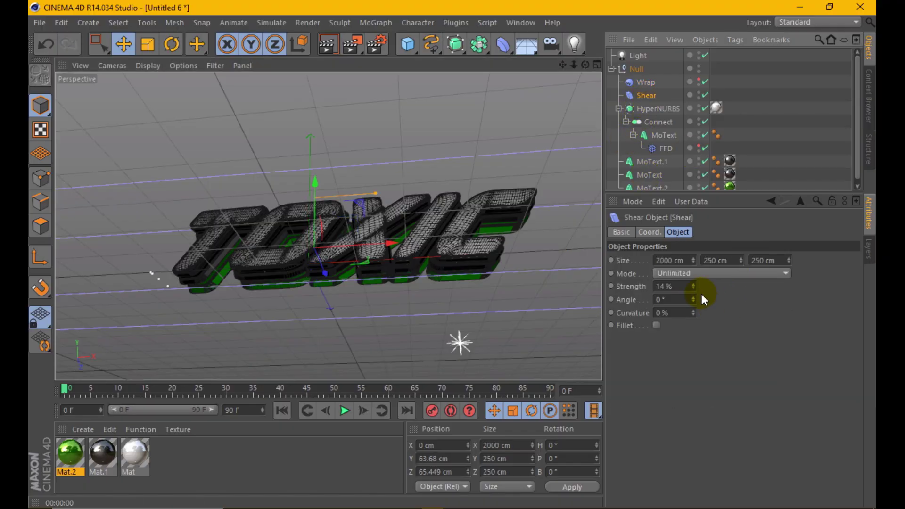
{"action": "left_click_drag", "start_coordinate": [693, 286], "coordinate": [694, 289]}
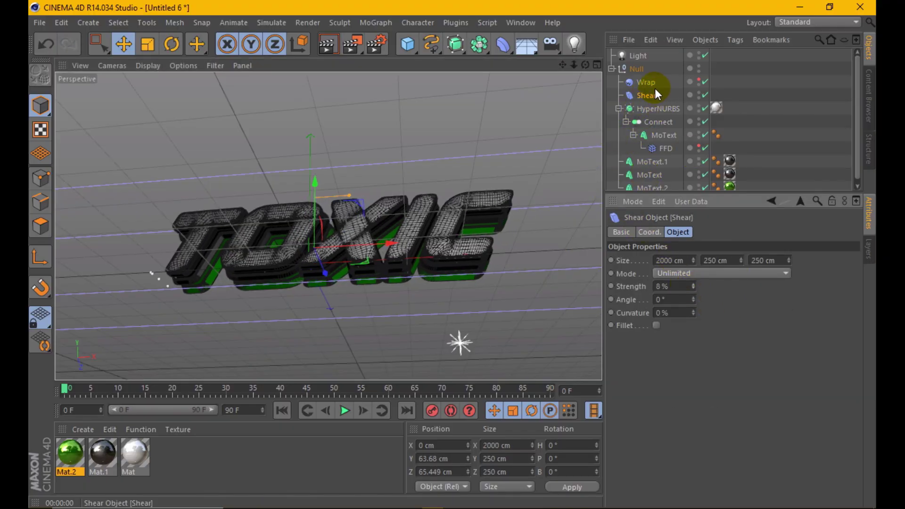
{"action": "left_click", "coordinate": [646, 82]}
{"action": "mouse_move", "coordinate": [713, 375]}
{"action": "left_mouse_down"}
{"action": "mouse_move", "coordinate": [713, 359]}
{"action": "mouse_move", "coordinate": [586, 145]}
{"action": "left_mouse_up"}
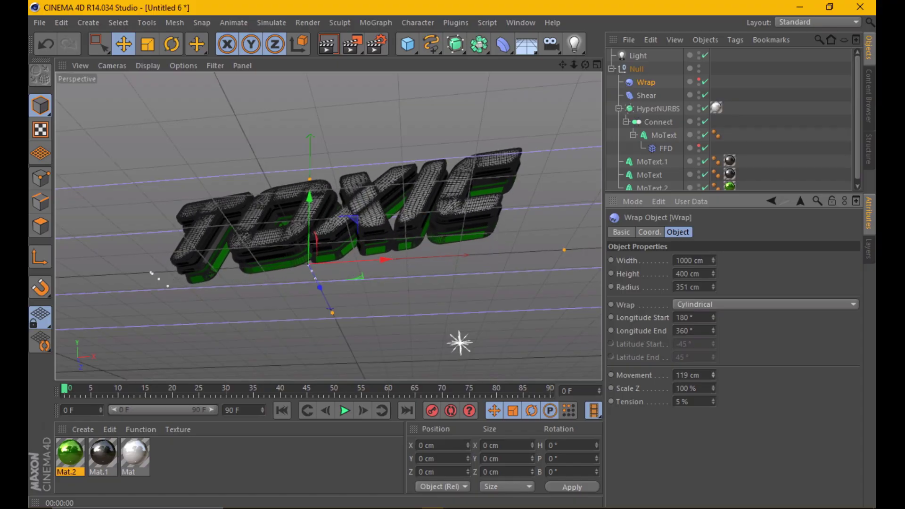
{"action": "left_click", "coordinate": [637, 95]}
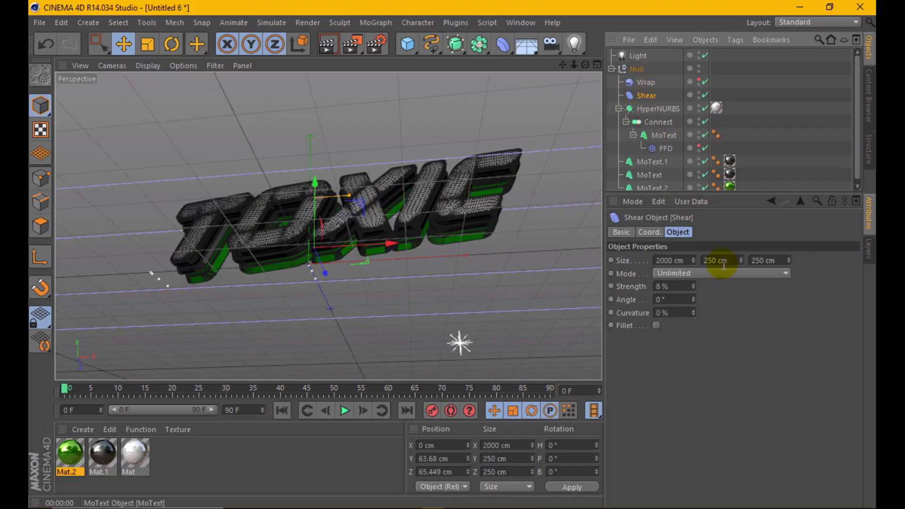
{"action": "left_click", "coordinate": [634, 83]}
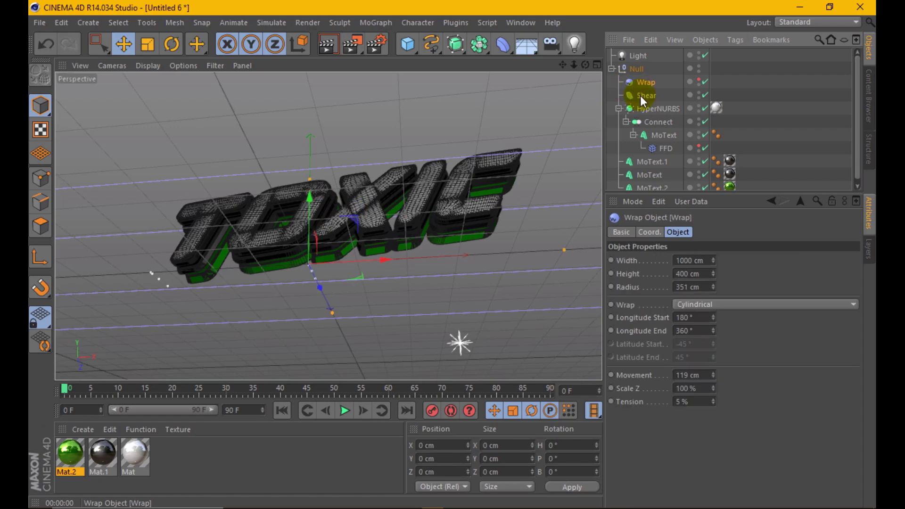
{"action": "left_click_drag", "start_coordinate": [715, 400], "coordinate": [714, 382]}
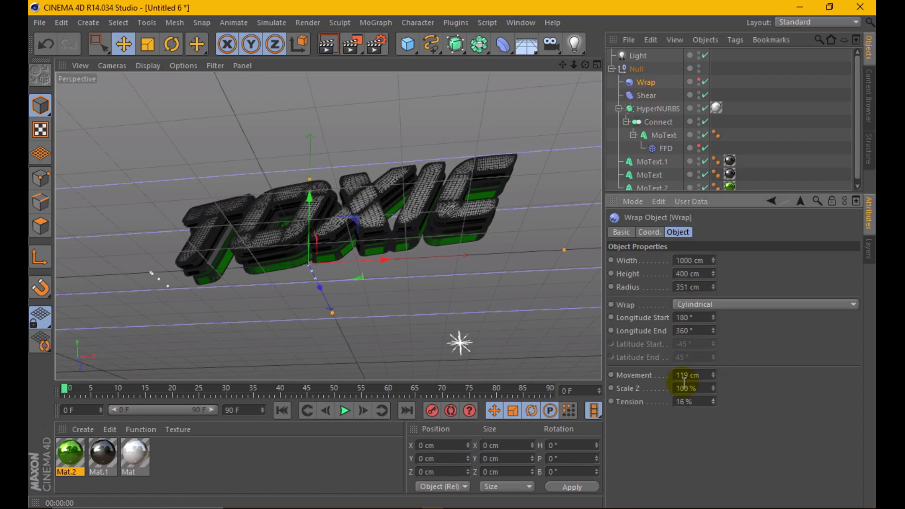
{"action": "left_click_drag", "start_coordinate": [589, 64], "coordinate": [608, 90]}
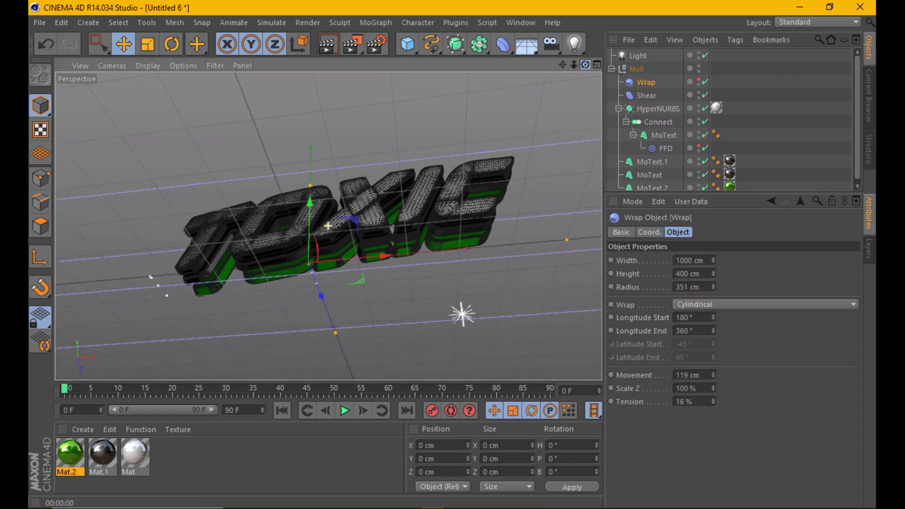
{"action": "left_click_drag", "start_coordinate": [328, 226], "coordinate": [341, 184], "text": "alt"}
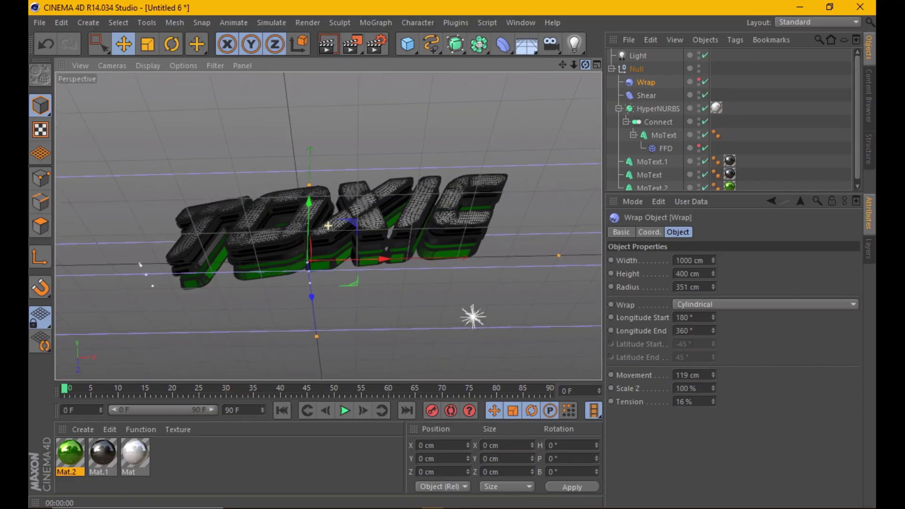
- Preview renders of the bent title from a lower, more frontal angle
{"action": "left_click", "coordinate": [320, 45]}
{"action": "left_click_drag", "start_coordinate": [348, 205], "coordinate": [409, 198], "text": "alt"}
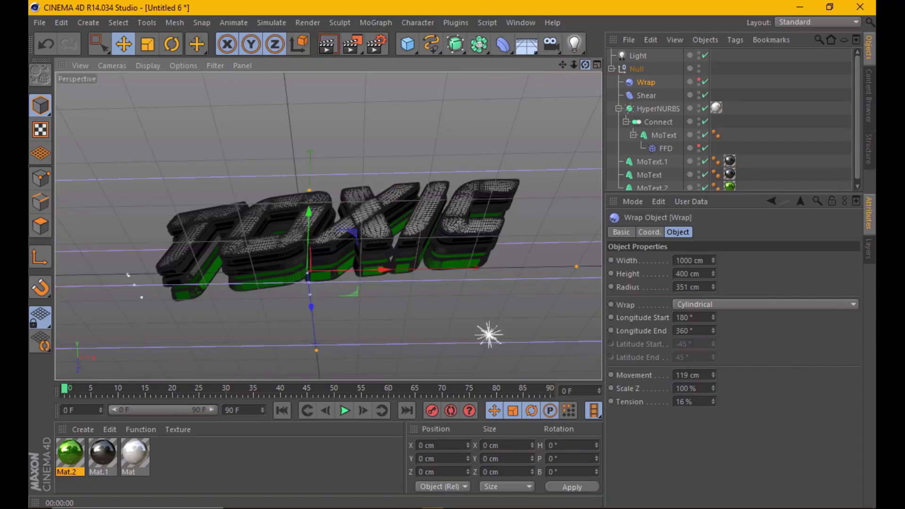
{"action": "mouse_move", "coordinate": [585, 65]}
{"action": "left_mouse_down"}
{"action": "mouse_move", "coordinate": [585, 85]}
{"action": "mouse_move", "coordinate": [579, 66]}
{"action": "left_mouse_up"}
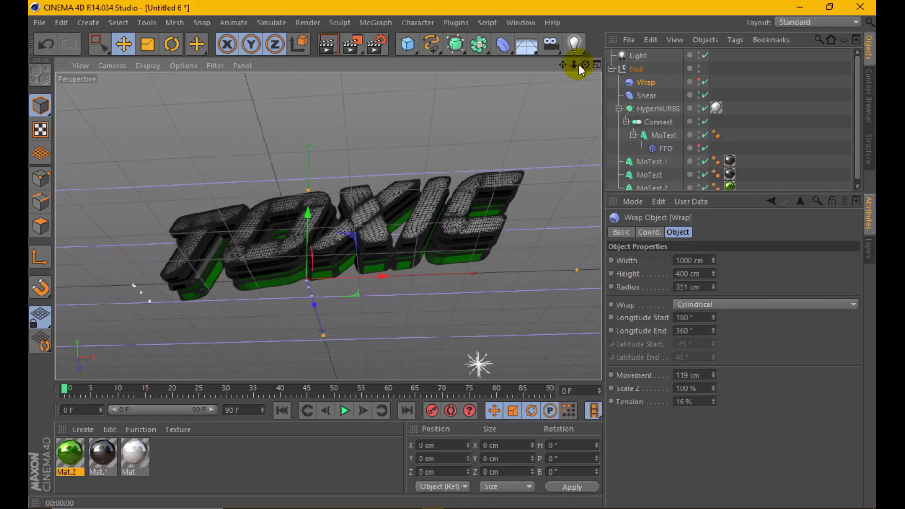
{"action": "left_click", "coordinate": [321, 45]}
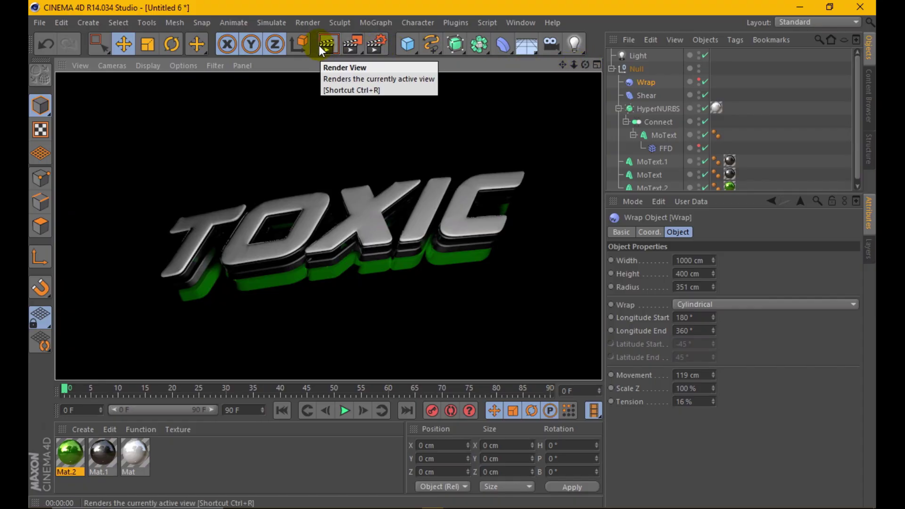
{"action": "left_click", "coordinate": [343, 197]}
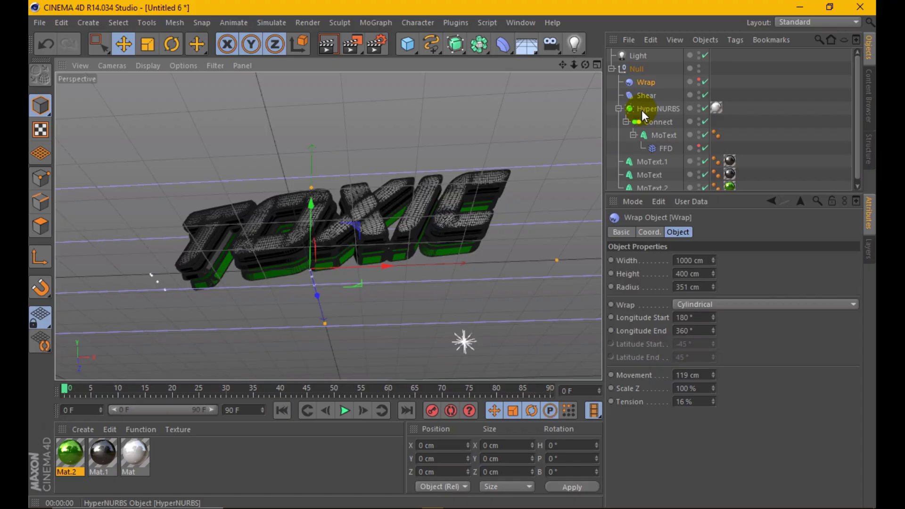
{"action": "left_click", "coordinate": [669, 174]}
{"action": "left_click", "coordinate": [649, 83]}
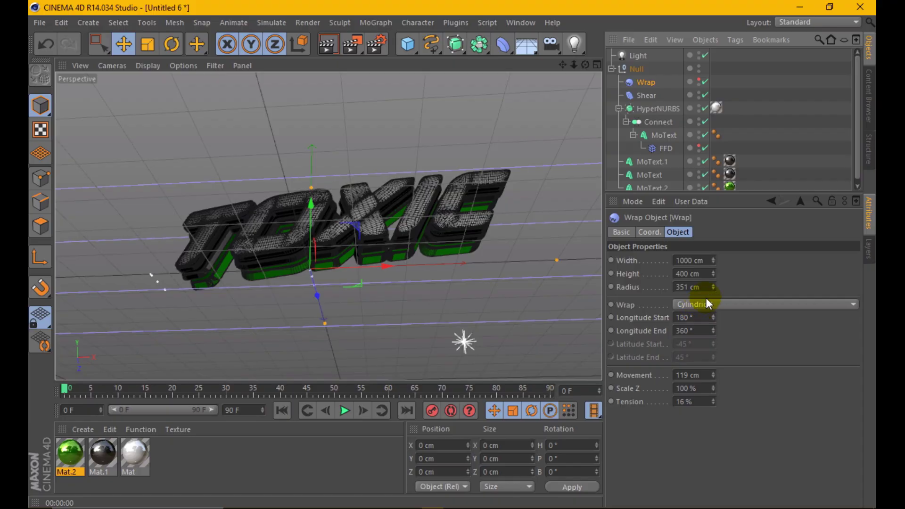
- Reduce the Wrap radius to 317 cm, re-render, and hide the Shear in the viewport
{"action": "left_click_drag", "start_coordinate": [713, 287], "coordinate": [712, 302]}
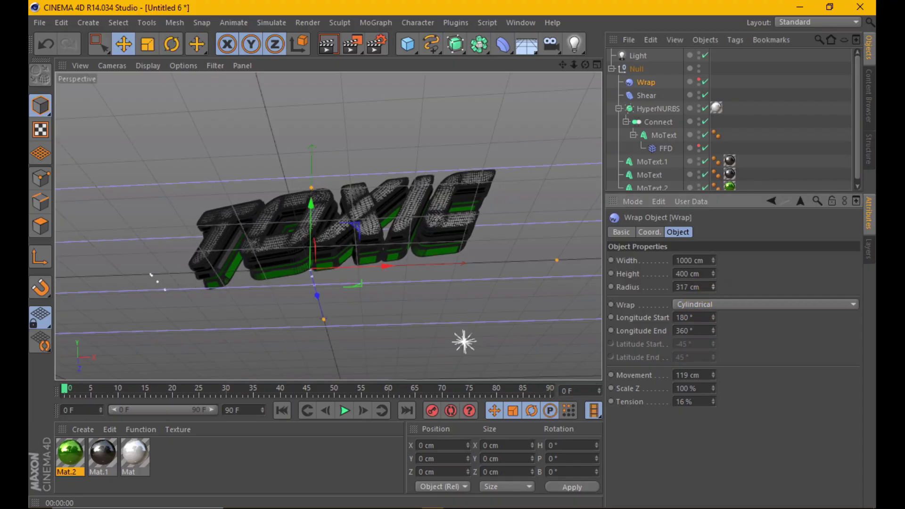
{"action": "left_click_drag", "start_coordinate": [306, 254], "coordinate": [325, 236], "text": "alt"}
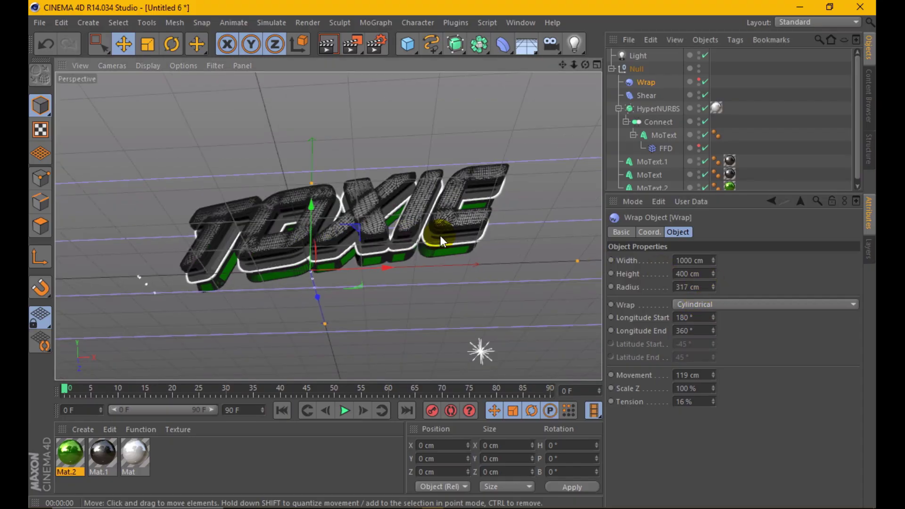
{"action": "left_click", "coordinate": [328, 45]}
{"action": "left_click", "coordinate": [321, 198]}
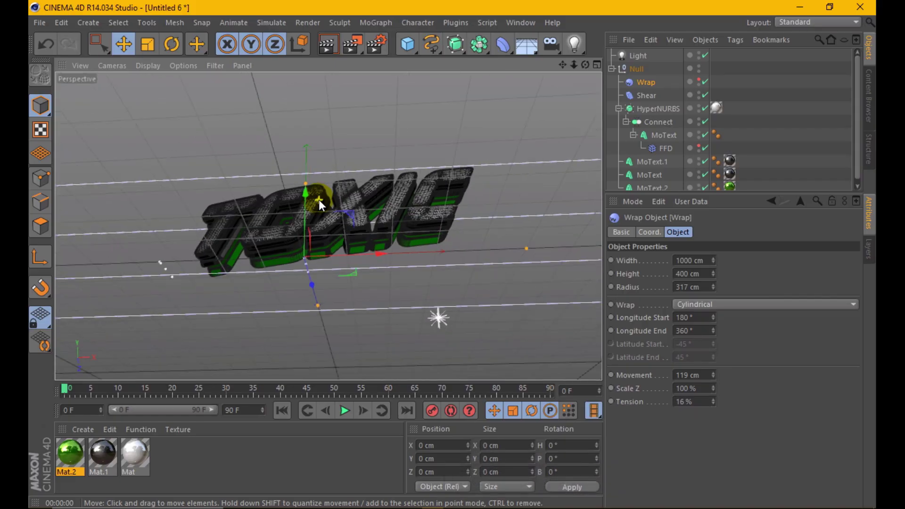
{"action": "left_click", "coordinate": [699, 93]}
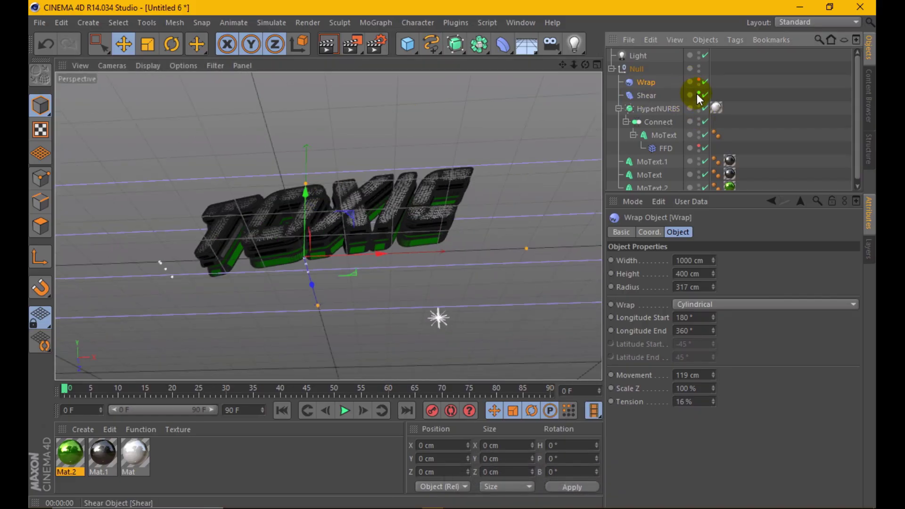
{"action": "left_click", "coordinate": [531, 55]}
- Add a Sky with a Compositing tag set so it is not Seen by Camera
{"action": "left_click", "coordinate": [593, 83]}
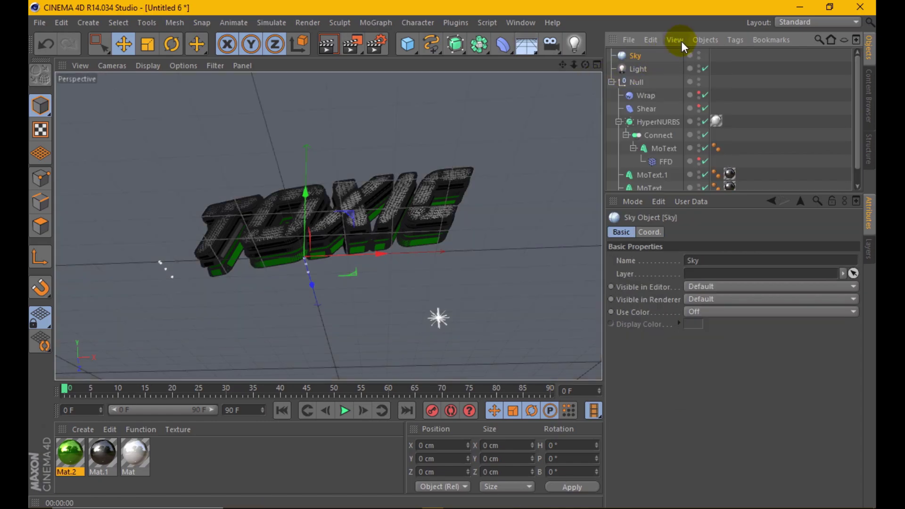
{"action": "left_click", "coordinate": [744, 41]}
{"action": "mouse_move", "coordinate": [769, 59]}
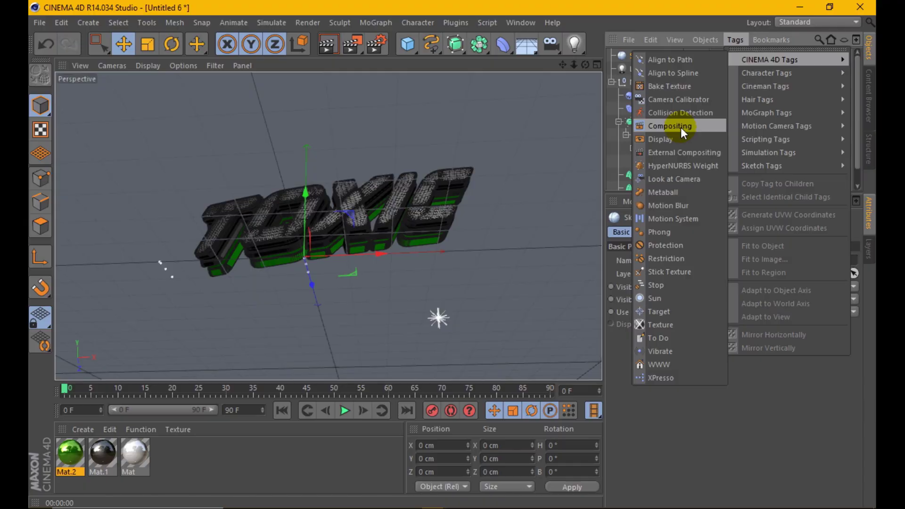
{"action": "left_click", "coordinate": [680, 125]}
{"action": "left_click", "coordinate": [683, 234]}
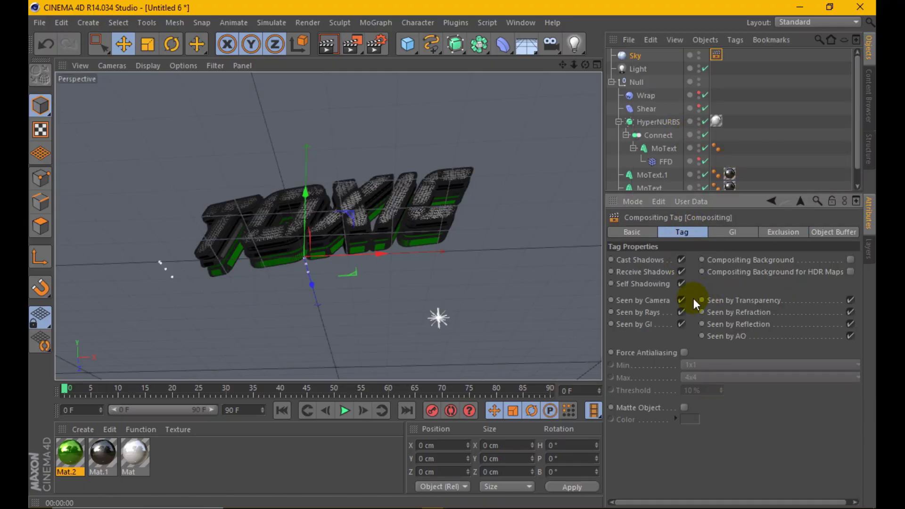
{"action": "left_click", "coordinate": [681, 300]}
- Preview a render of the title and select the green TOXIC text layer
{"action": "mouse_move", "coordinate": [363, 212]}
{"action": "left_mouse_down", "text": "alt"}
{"action": "mouse_move", "coordinate": [549, 75]}
{"action": "mouse_move", "coordinate": [572, 75]}
{"action": "left_mouse_up", "text": "alt"}
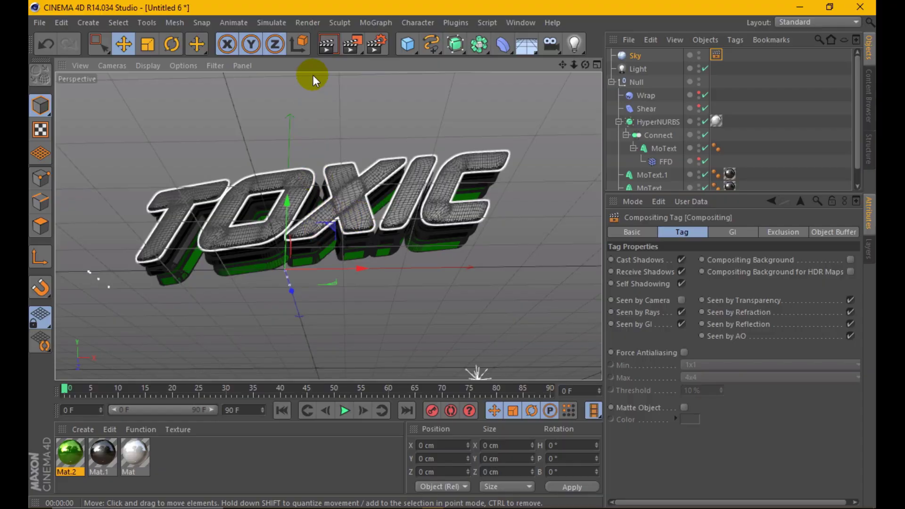
{"action": "left_click", "coordinate": [329, 44]}
{"action": "left_click_drag", "start_coordinate": [233, 236], "coordinate": [218, 284], "text": "alt"}
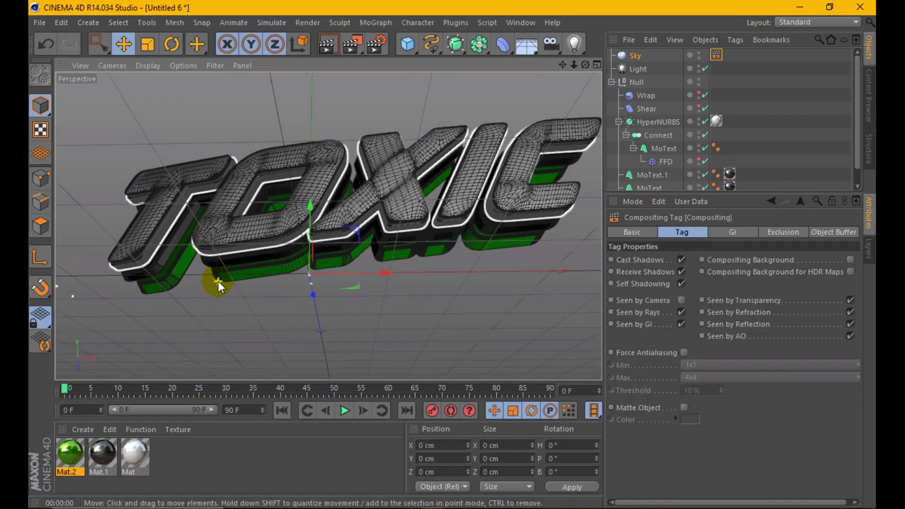
{"action": "left_click", "coordinate": [218, 284]}
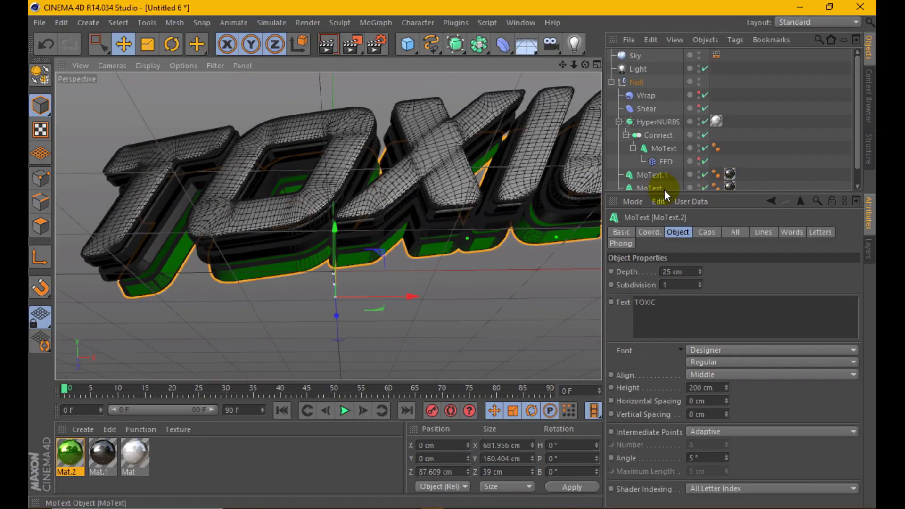
- Set MoText.2's cap fillets to 10 cm start radius and 12 cm end radius
{"action": "left_click_drag", "start_coordinate": [664, 192], "coordinate": [660, 311]}
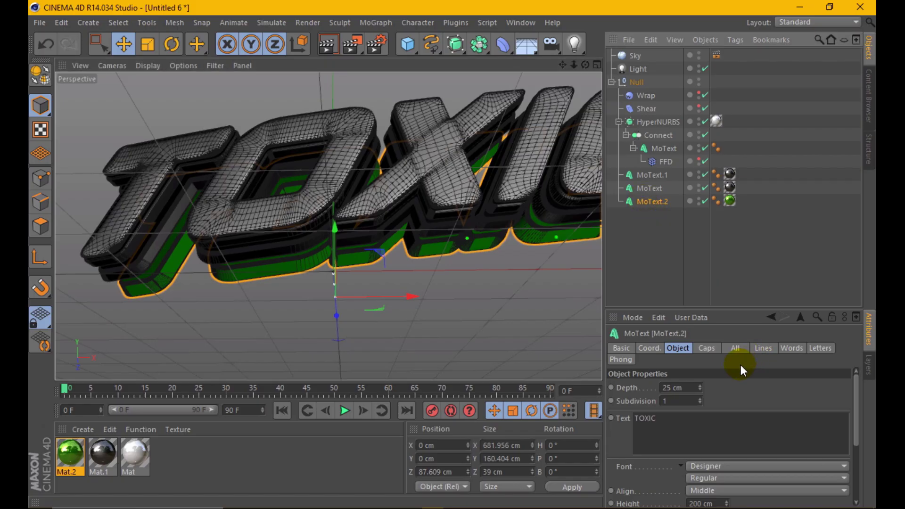
{"action": "left_click", "coordinate": [706, 350]}
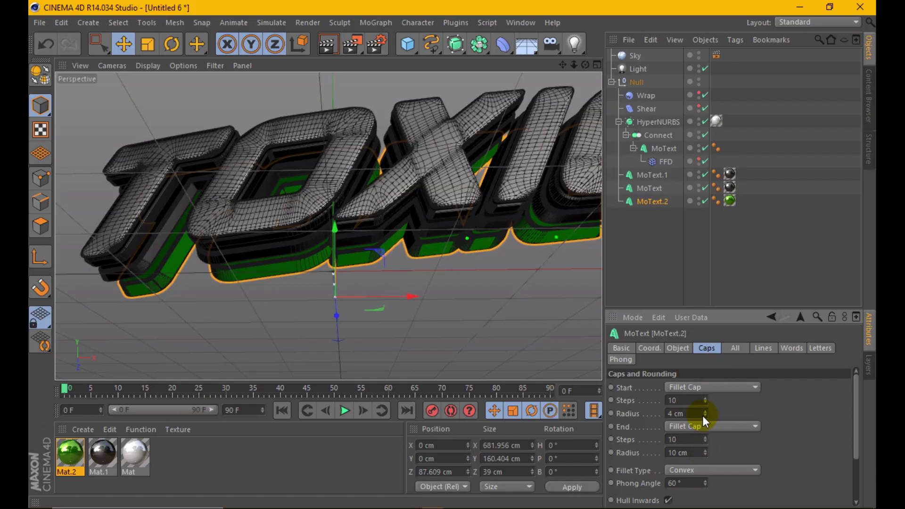
{"action": "left_click_drag", "start_coordinate": [705, 416], "coordinate": [705, 412]}
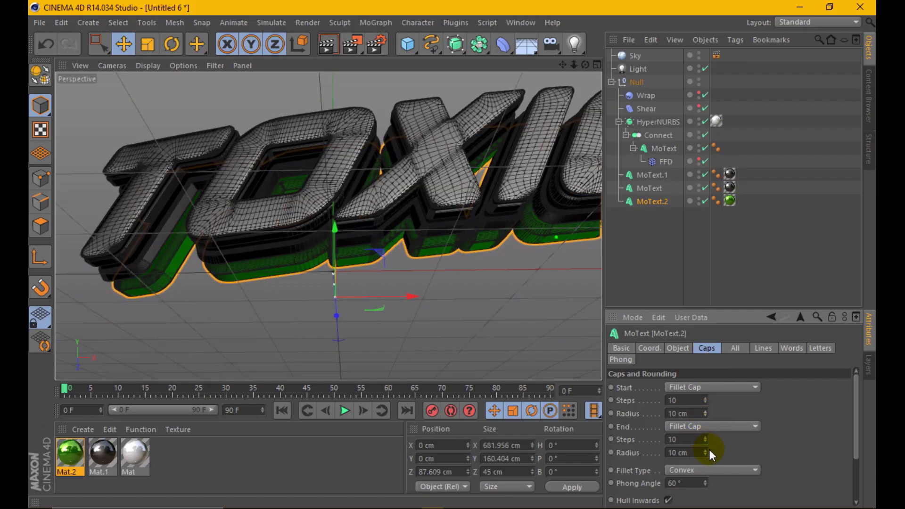
{"action": "left_click_drag", "start_coordinate": [703, 447], "coordinate": [704, 444]}
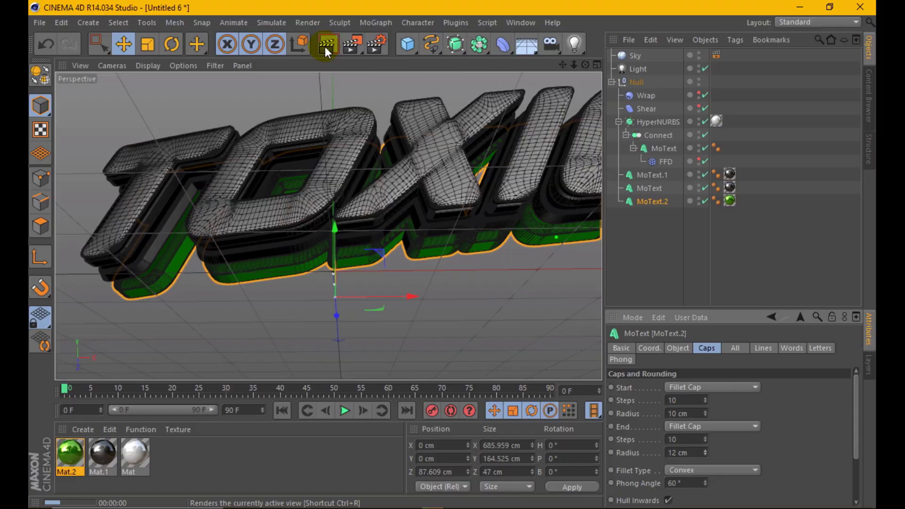
- Preview renders of the rounded title from a slightly orbited angle
{"action": "left_click", "coordinate": [324, 46]}
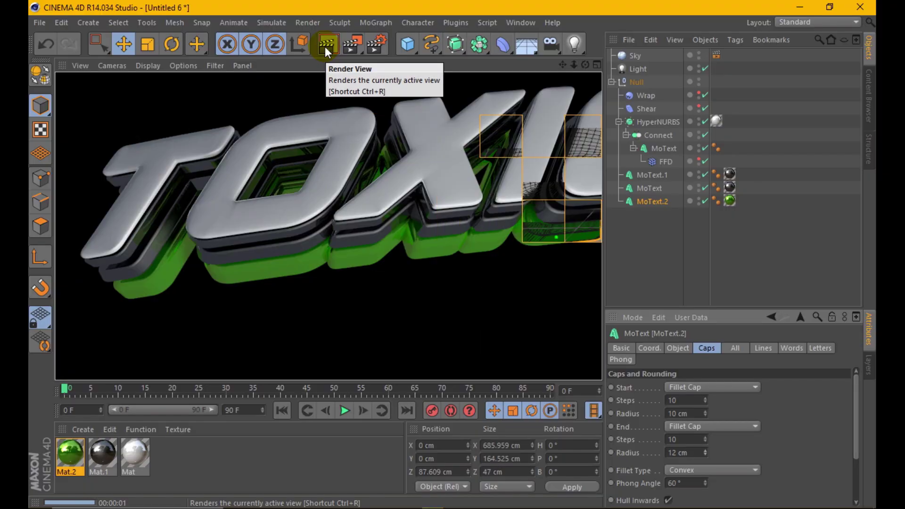
{"action": "left_click", "coordinate": [318, 186]}
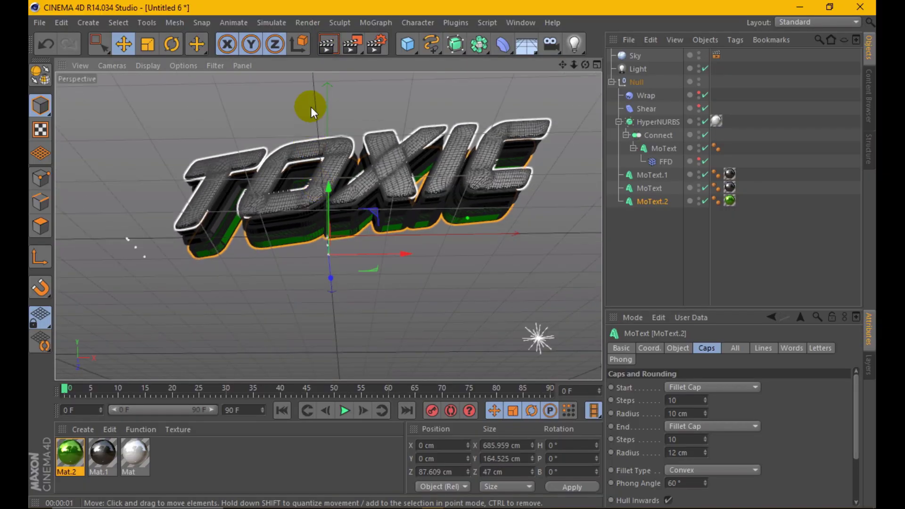
{"action": "left_click", "coordinate": [325, 49]}
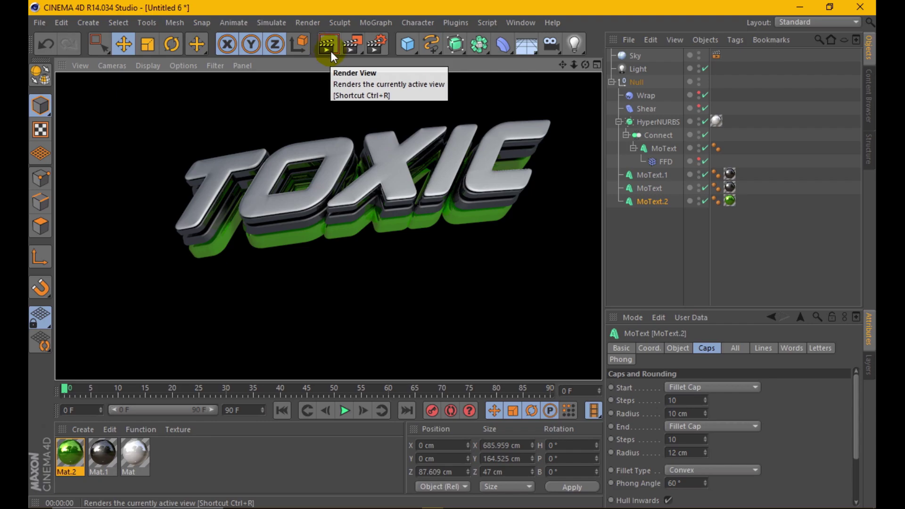
{"action": "left_click", "coordinate": [273, 218]}
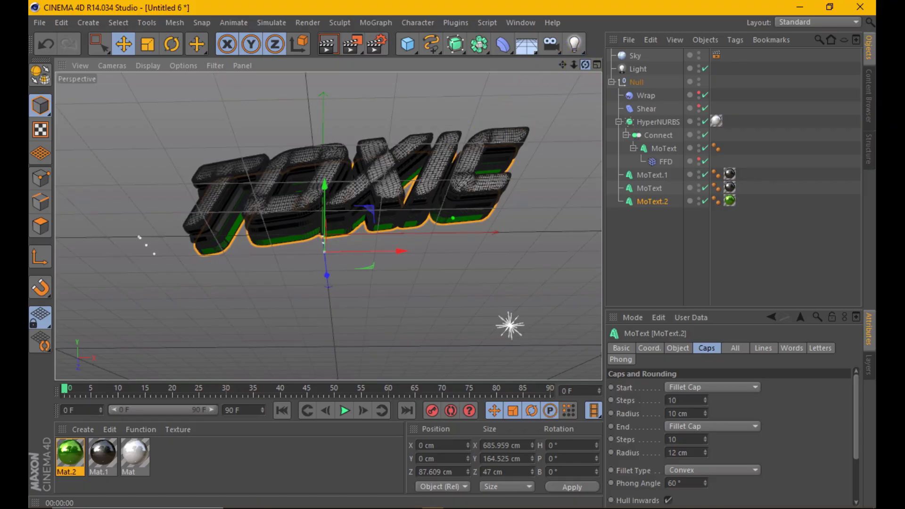
{"action": "mouse_move", "coordinate": [575, 56]}
{"action": "left_mouse_down"}
{"action": "mouse_move", "coordinate": [473, 137]}
{"action": "mouse_move", "coordinate": [454, 128]}
{"action": "left_mouse_up"}
{"action": "left_click", "coordinate": [326, 45]}
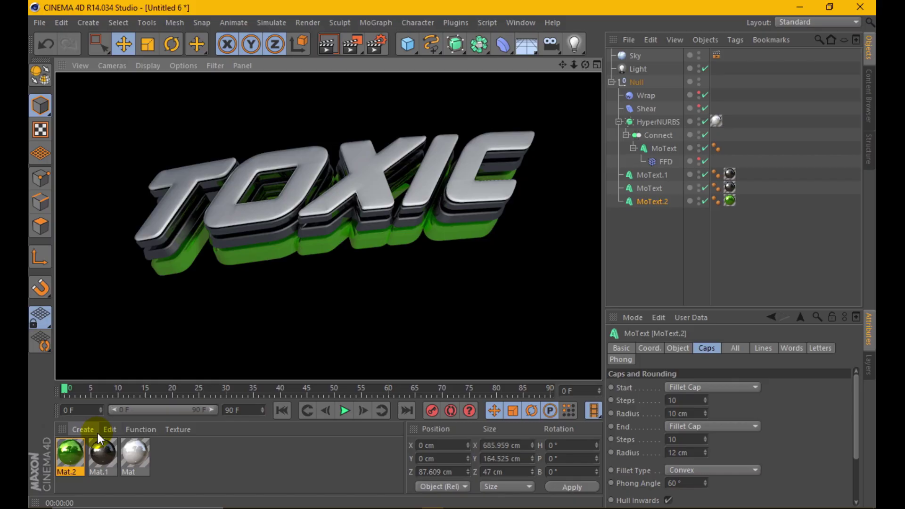
- Create Mat.3 with Color off and a Gradient texture in its Luminance channel
{"action": "left_click", "coordinate": [80, 429]}
{"action": "left_click", "coordinate": [114, 321]}
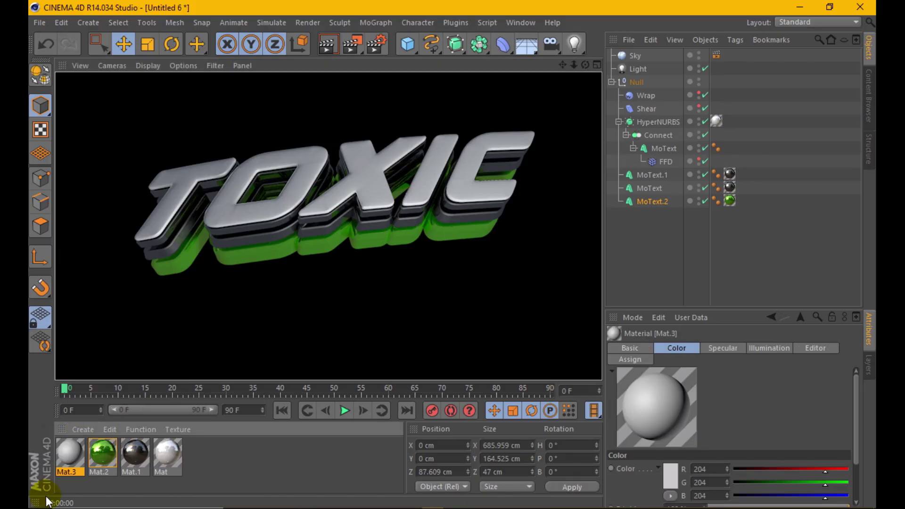
{"action": "double_click", "coordinate": [67, 453]}
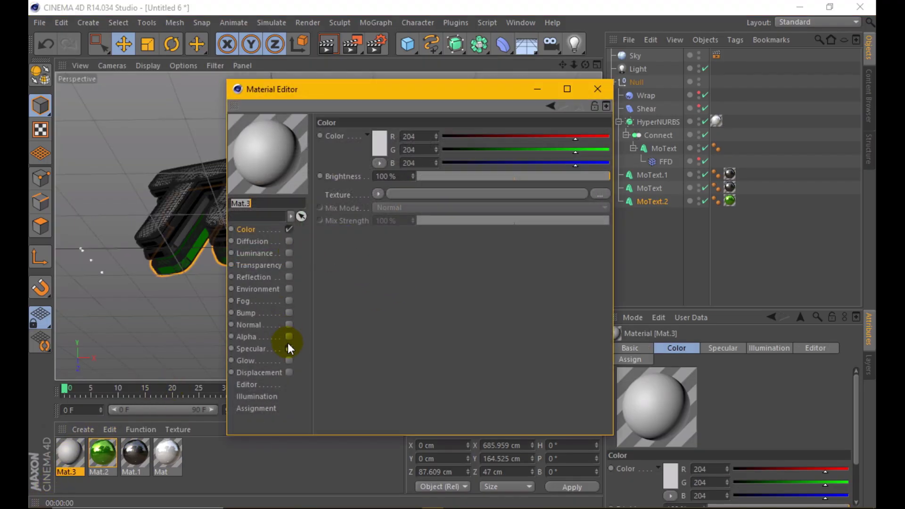
{"action": "left_click", "coordinate": [289, 229]}
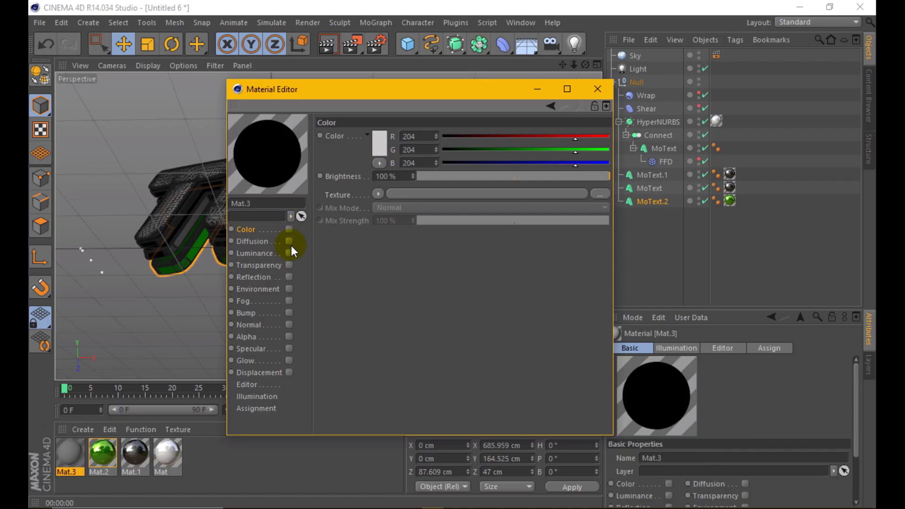
{"action": "left_click", "coordinate": [289, 253]}
{"action": "left_click", "coordinate": [379, 194]}
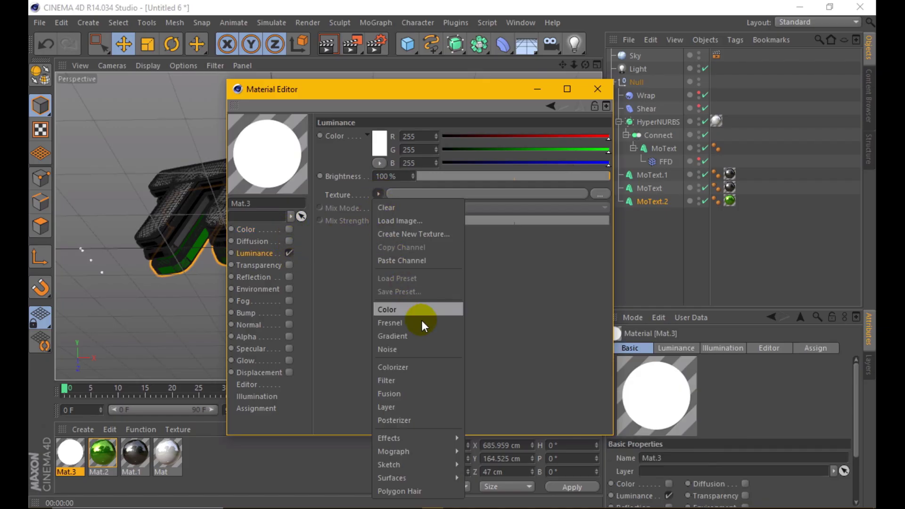
{"action": "left_click", "coordinate": [424, 333]}
{"action": "left_click_drag", "start_coordinate": [386, 98], "coordinate": [444, 108]}
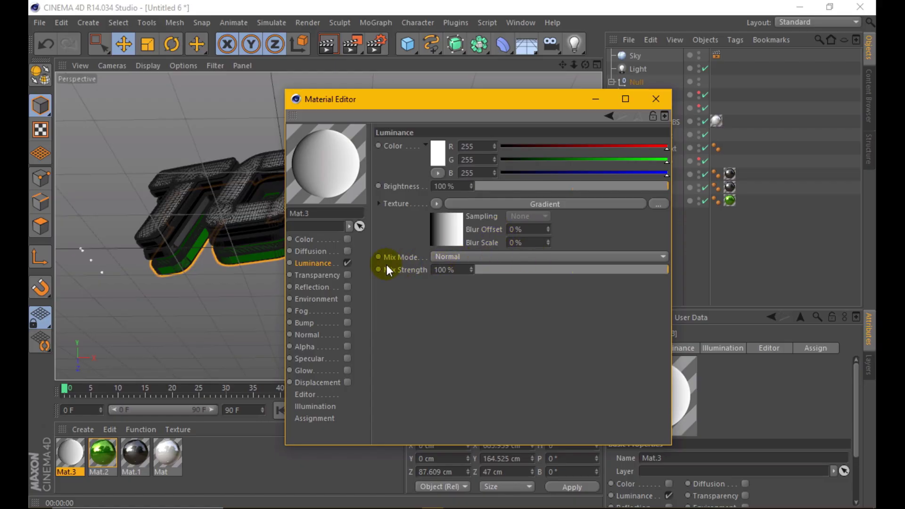
- Set the first luminance gradient knots to alternating light and darker greys
{"action": "left_click", "coordinate": [452, 230]}
{"action": "double_click", "coordinate": [463, 245]}
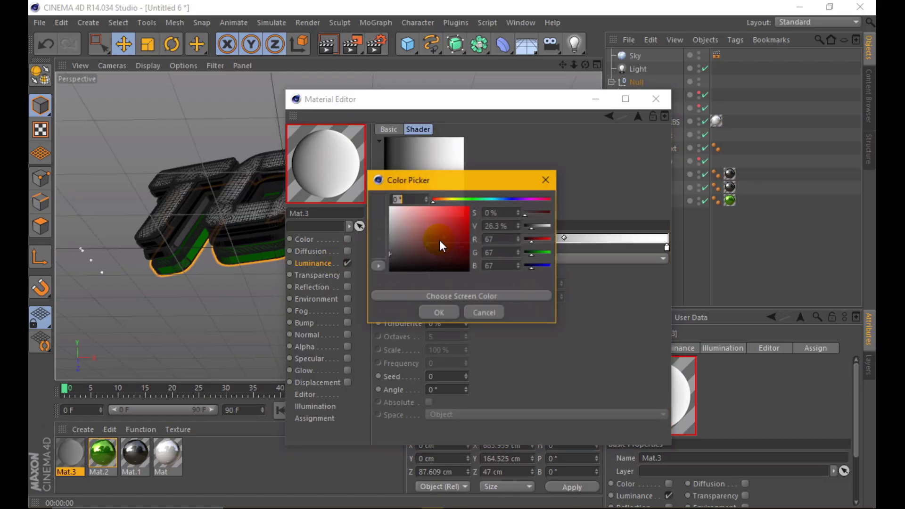
{"action": "left_click", "coordinate": [439, 312]}
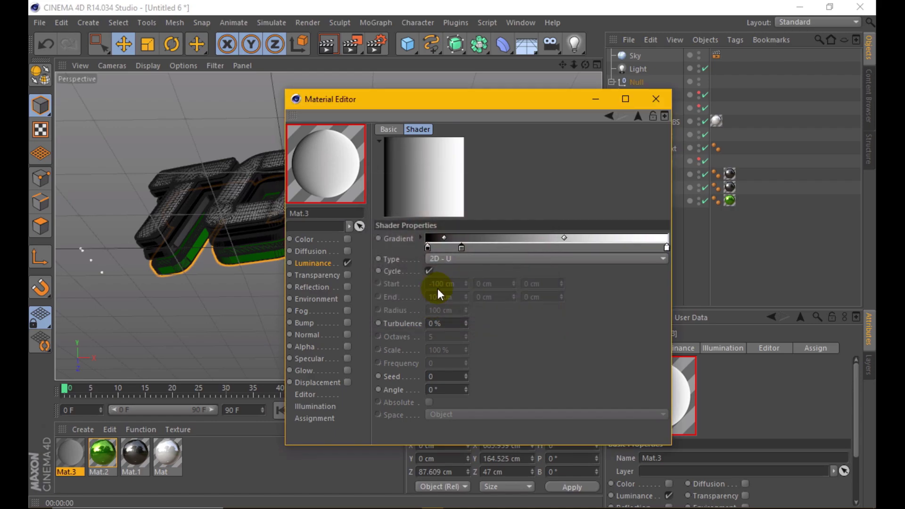
{"action": "double_click", "coordinate": [489, 248]}
{"action": "left_click", "coordinate": [416, 259]}
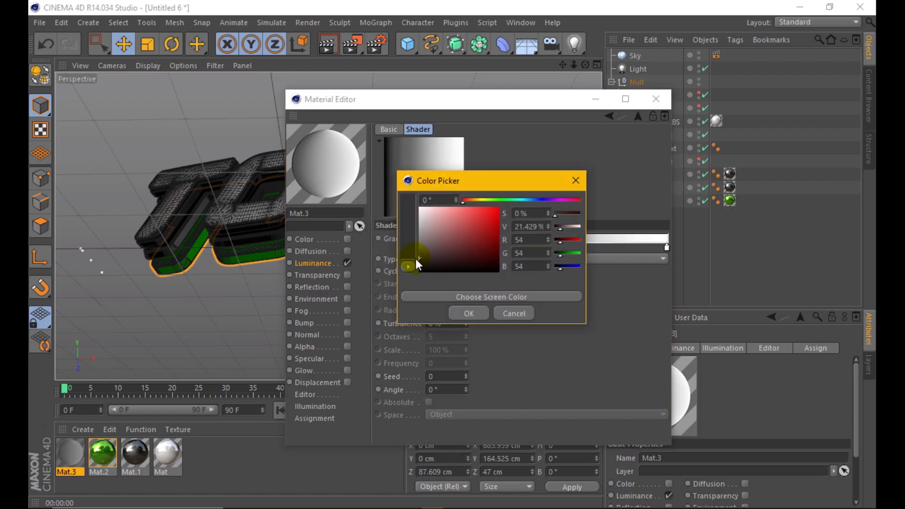
{"action": "left_click", "coordinate": [457, 313]}
{"action": "double_click", "coordinate": [513, 247]}
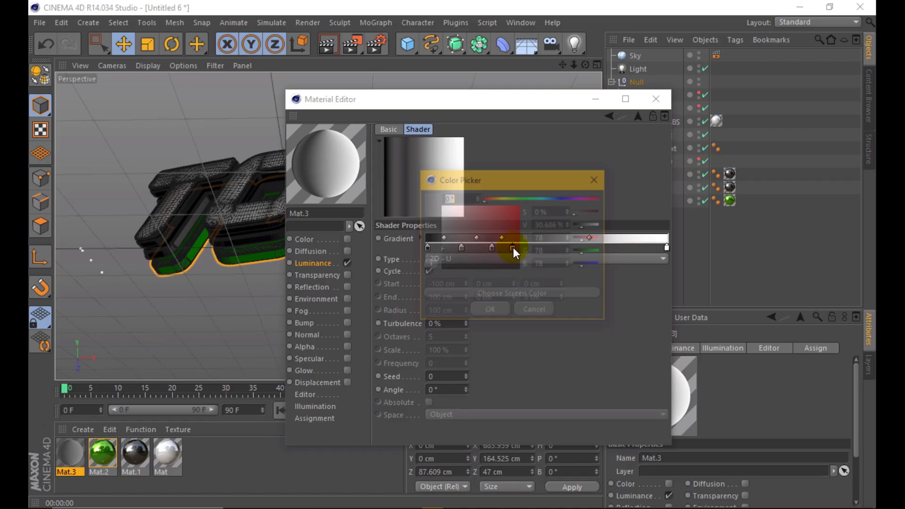
{"action": "left_click", "coordinate": [440, 239]}
{"action": "left_click", "coordinate": [481, 309]}
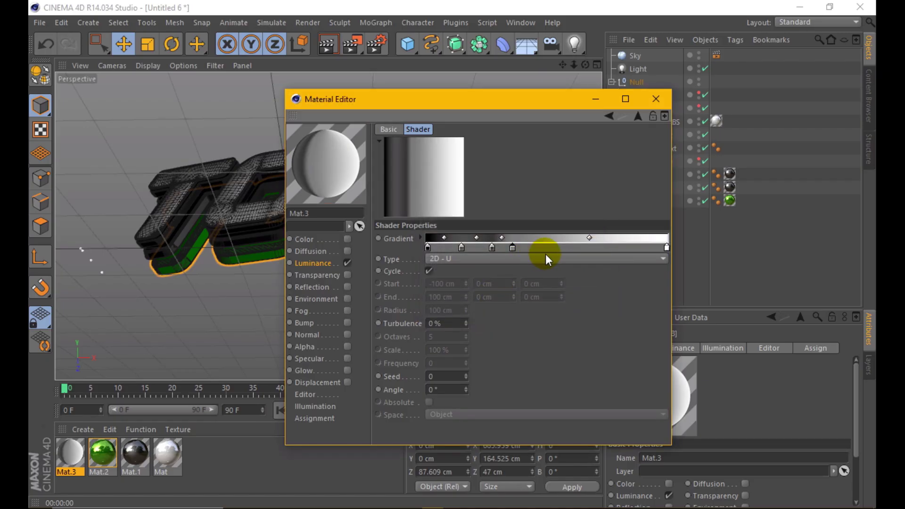
- Add further knots toward the right, alternating dark, near-black and light grey
{"action": "double_click", "coordinate": [557, 247]}
{"action": "left_click", "coordinate": [488, 273]}
{"action": "left_click", "coordinate": [531, 305]}
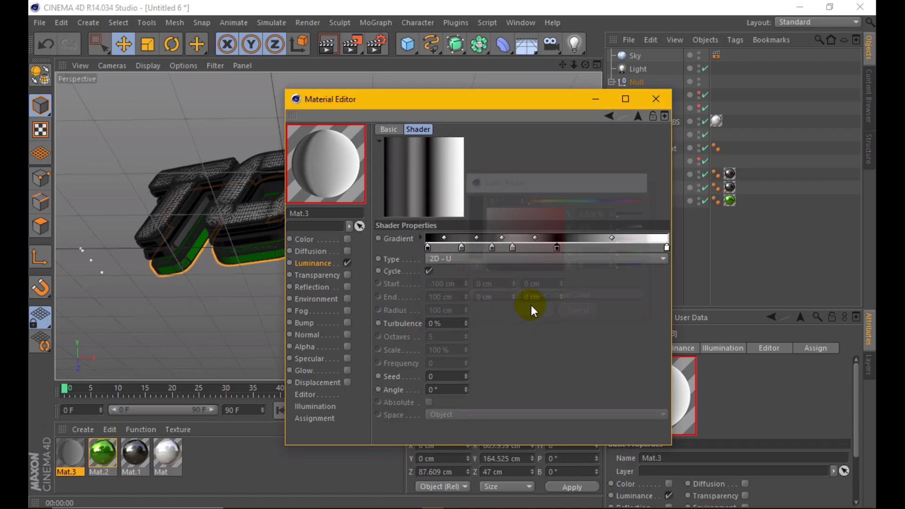
{"action": "double_click", "coordinate": [598, 247]}
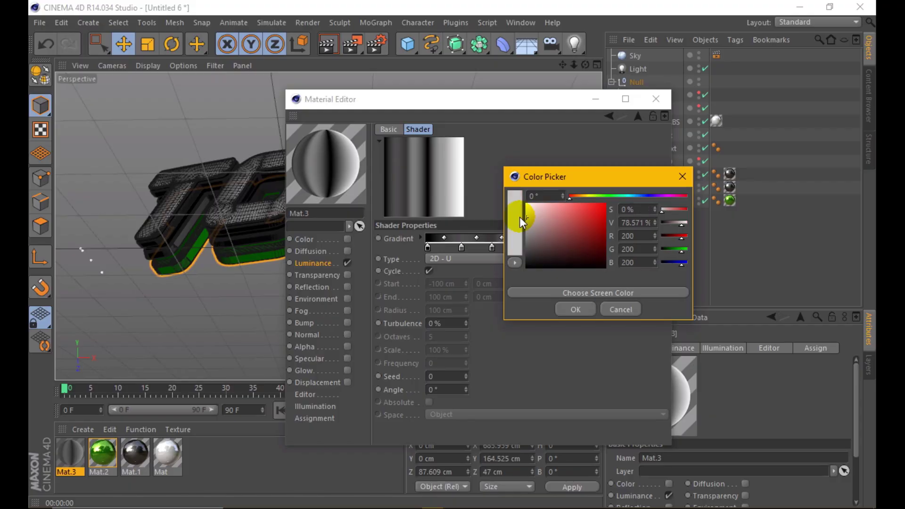
{"action": "left_click", "coordinate": [554, 311]}
{"action": "left_click", "coordinate": [653, 246]}
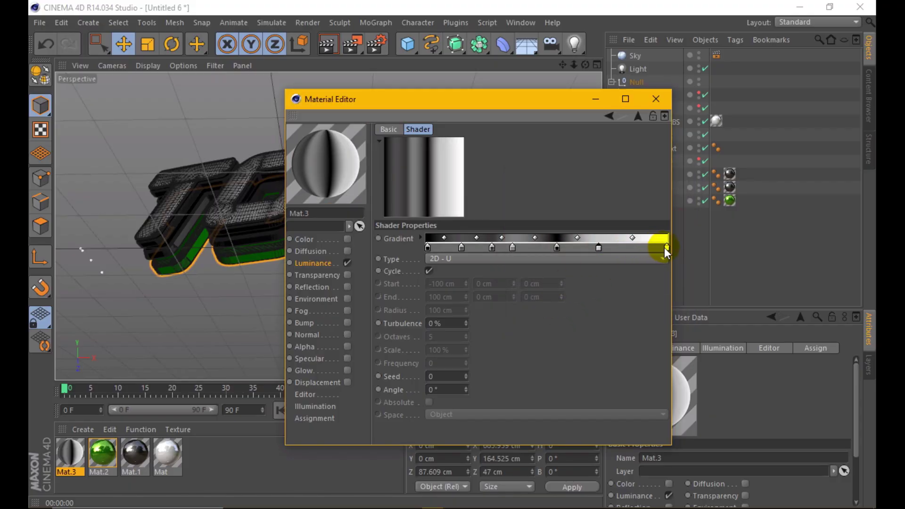
{"action": "double_click", "coordinate": [667, 247]}
{"action": "left_click_drag", "start_coordinate": [638, 243], "coordinate": [584, 267]}
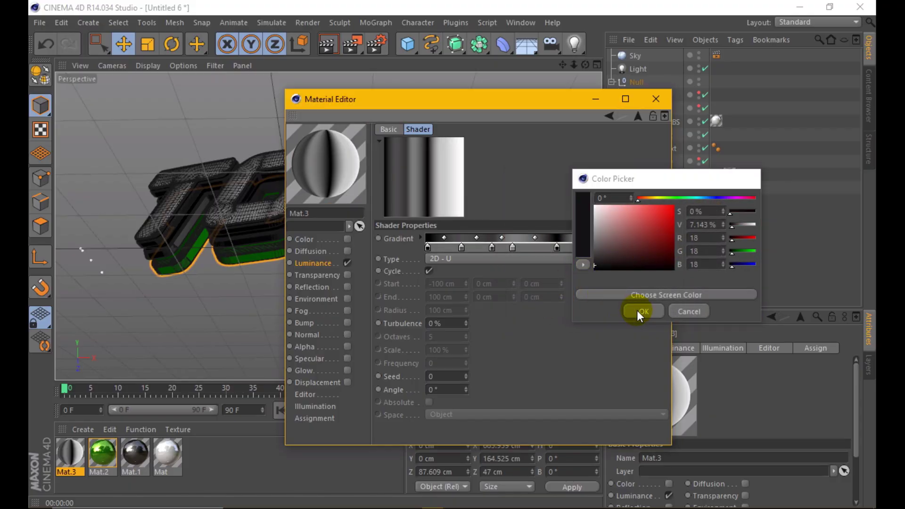
{"action": "left_click", "coordinate": [636, 310]}
{"action": "double_click", "coordinate": [598, 248]}
{"action": "left_click_drag", "start_coordinate": [598, 247], "coordinate": [527, 213]}
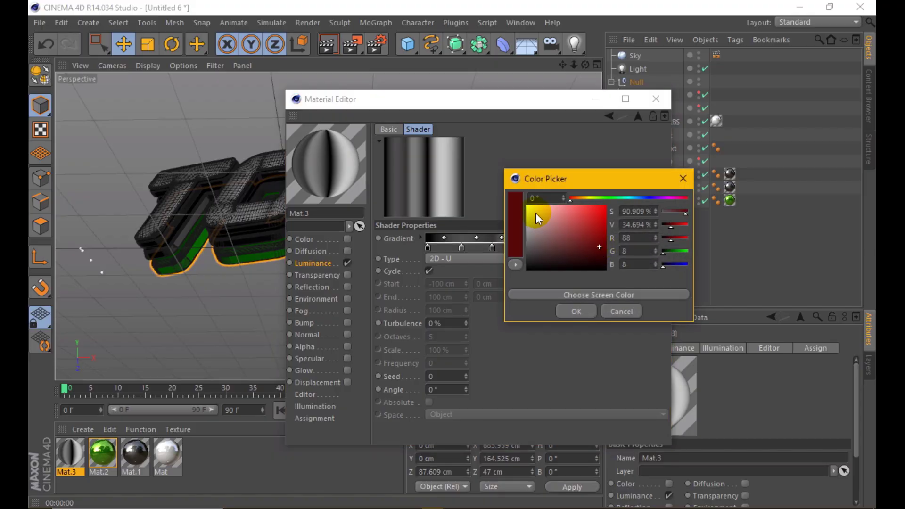
{"action": "left_click", "coordinate": [575, 311]}
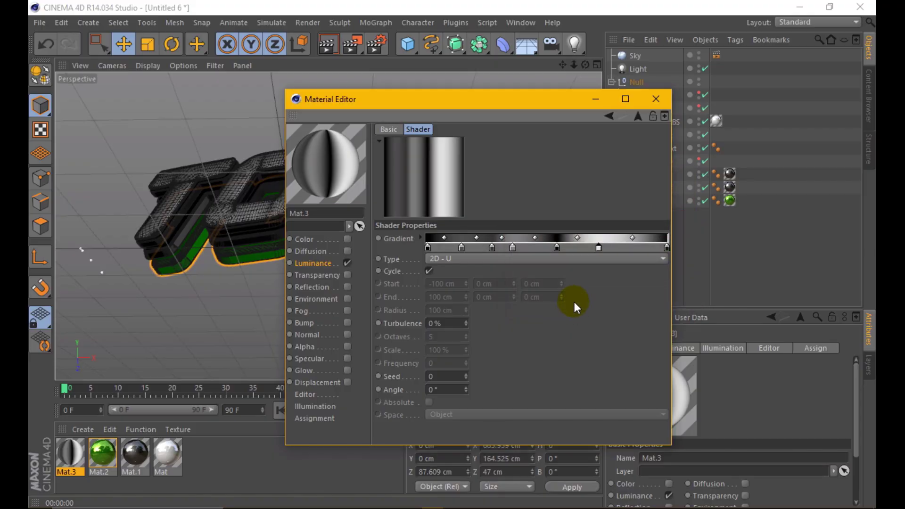
- Slide the end and middle knots left and fine-tune their greys into stripes
{"action": "left_click_drag", "start_coordinate": [667, 248], "coordinate": [639, 247]}
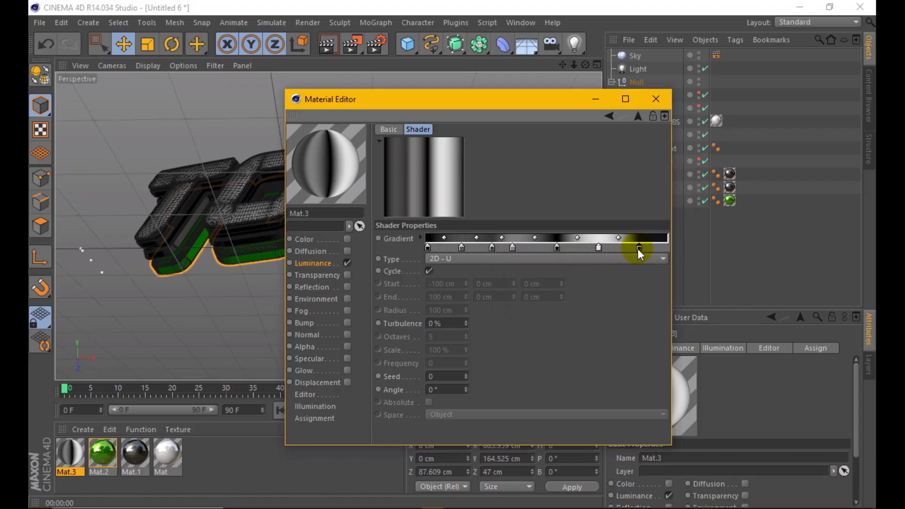
{"action": "left_click_drag", "start_coordinate": [514, 248], "coordinate": [461, 247]}
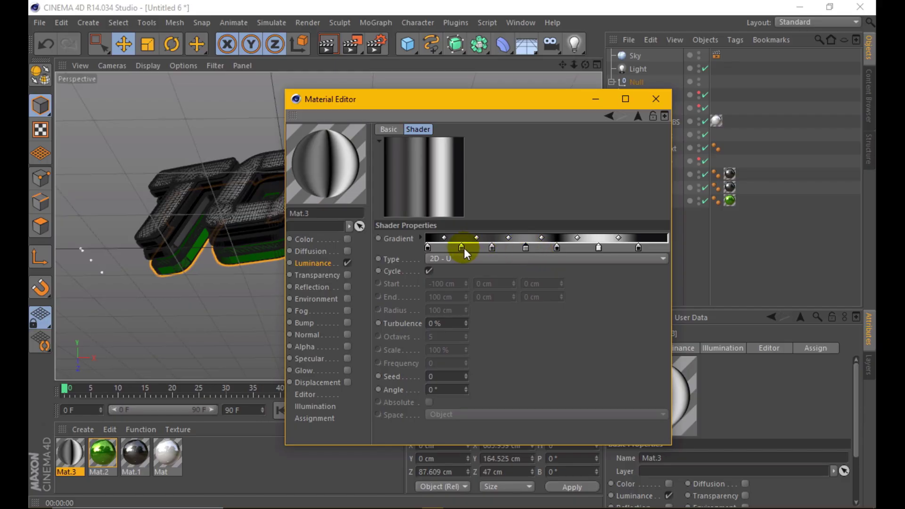
{"action": "double_click", "coordinate": [460, 246]}
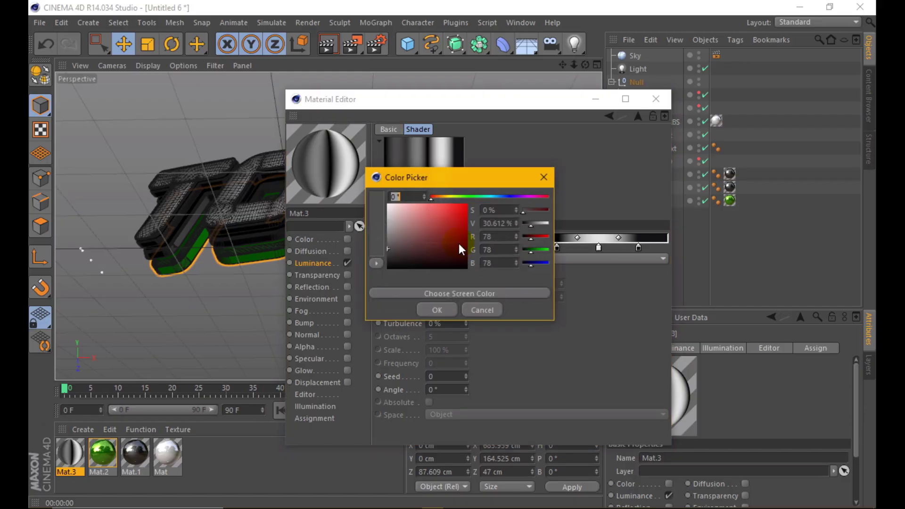
{"action": "left_click_drag", "start_coordinate": [386, 236], "coordinate": [381, 247]}
{"action": "left_click", "coordinate": [424, 310]}
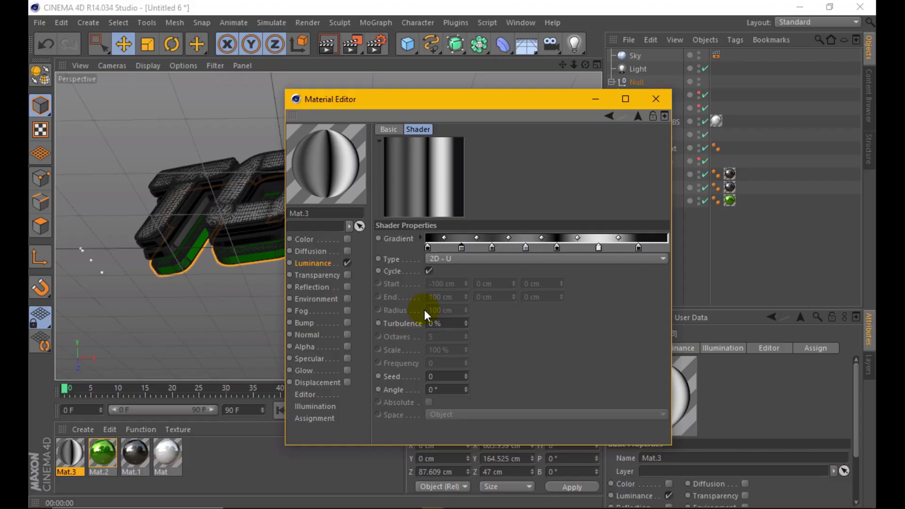
{"action": "left_click", "coordinate": [509, 238]}
{"action": "left_click_drag", "start_coordinate": [559, 248], "coordinate": [562, 248]}
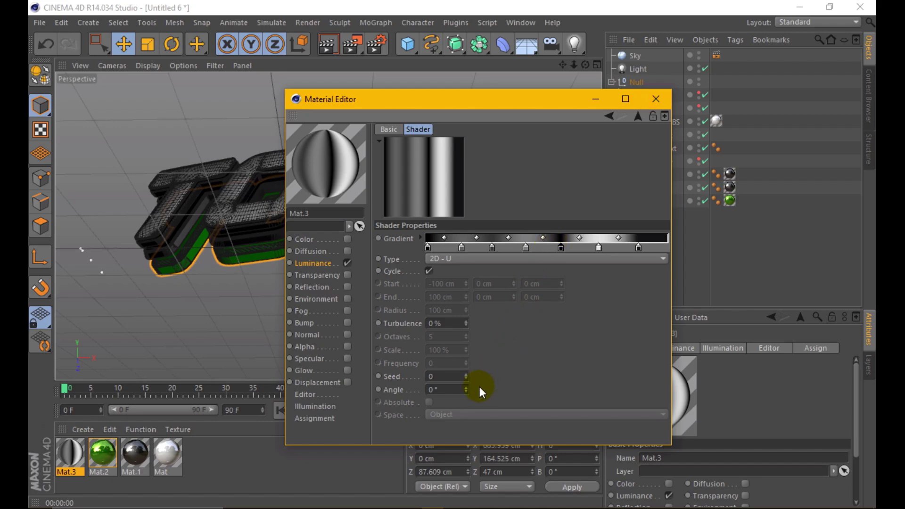
- Angle the gradient at -13° and apply Mat.3 to the Sky object
{"action": "left_click_drag", "start_coordinate": [466, 389], "coordinate": [466, 391]}
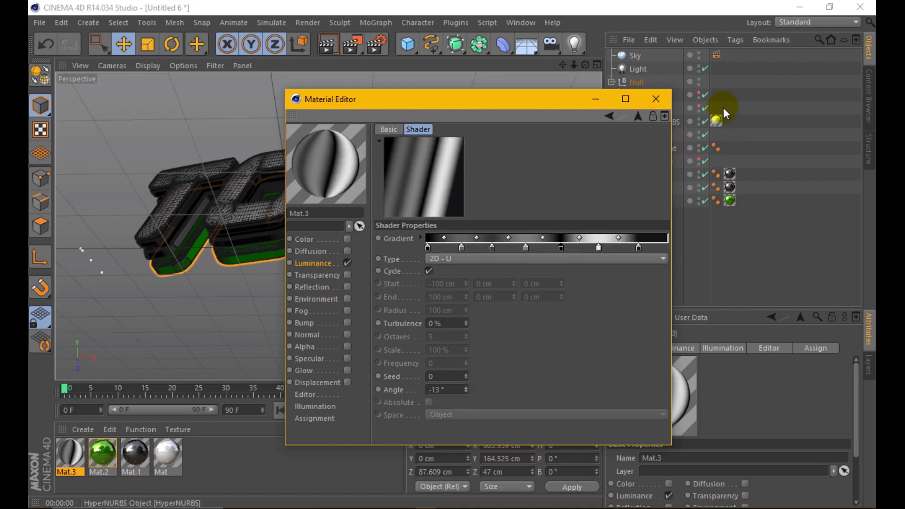
{"action": "left_click", "coordinate": [656, 100]}
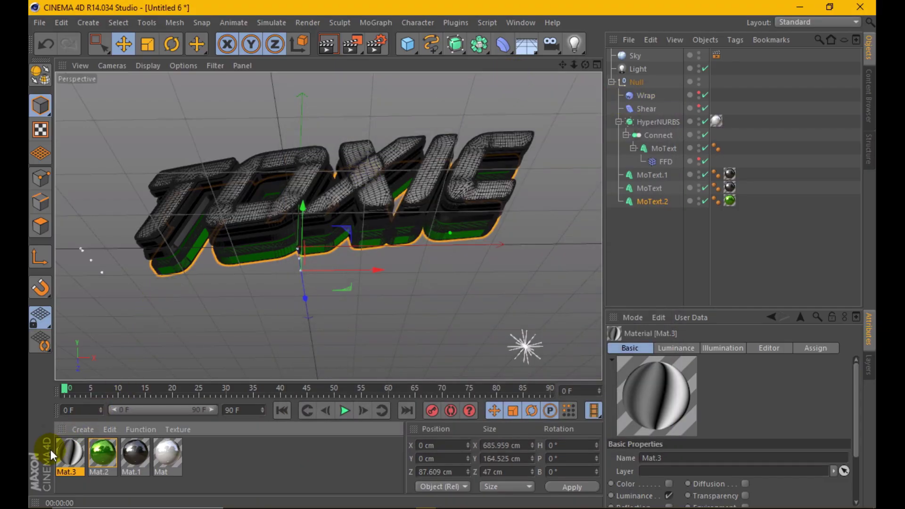
{"action": "left_click_drag", "start_coordinate": [60, 453], "coordinate": [628, 64]}
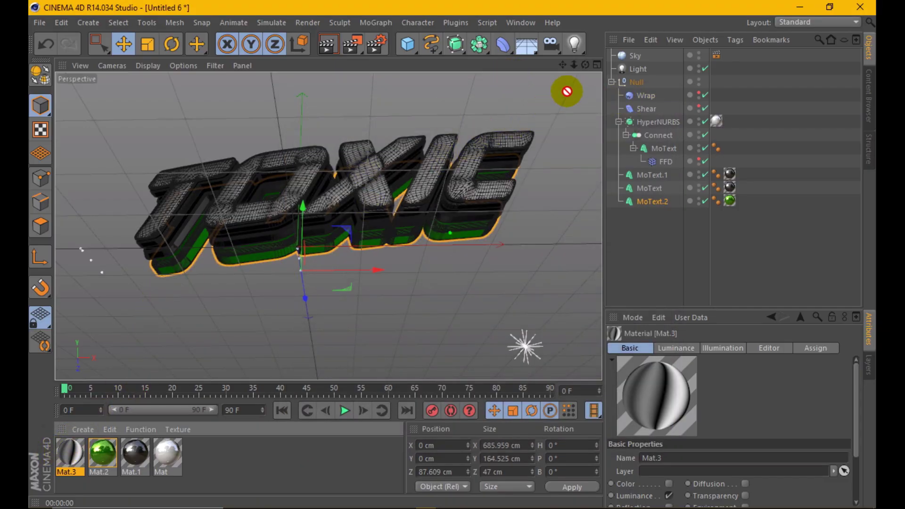
- Preview the striped Sky render, then add a Color Correction effect with 23% saturation
{"action": "left_click", "coordinate": [330, 49]}
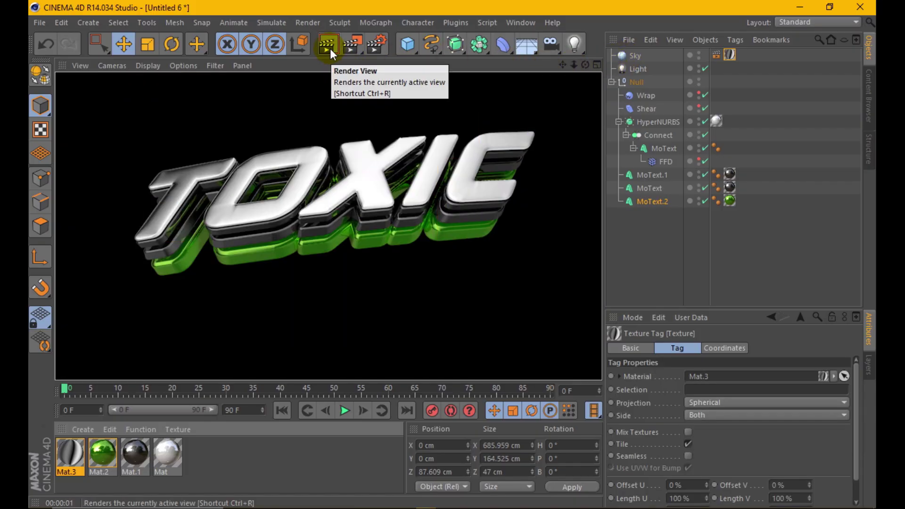
{"action": "left_click", "coordinate": [361, 255]}
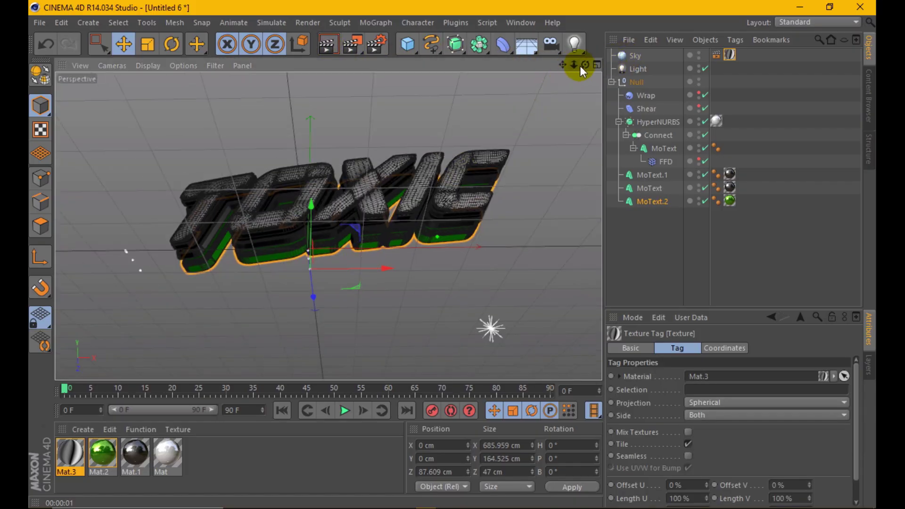
{"action": "left_click", "coordinate": [323, 46]}
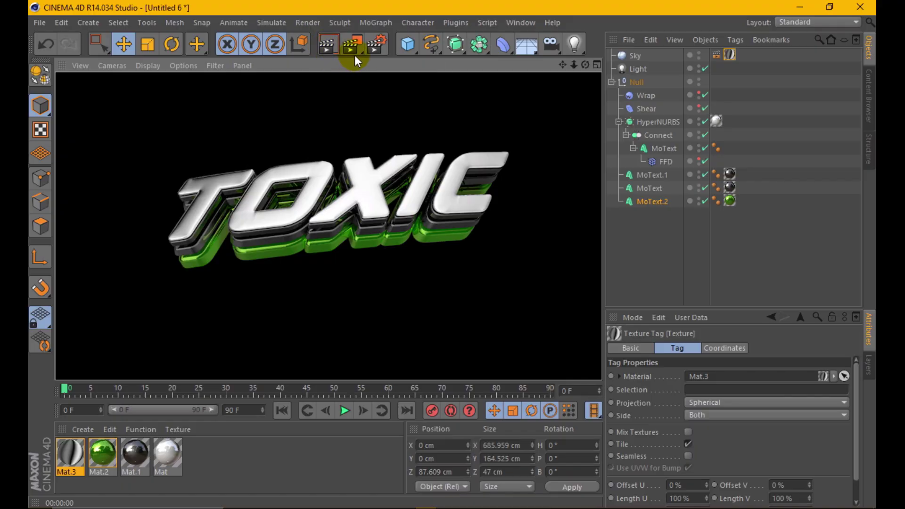
{"action": "left_click", "coordinate": [376, 45]}
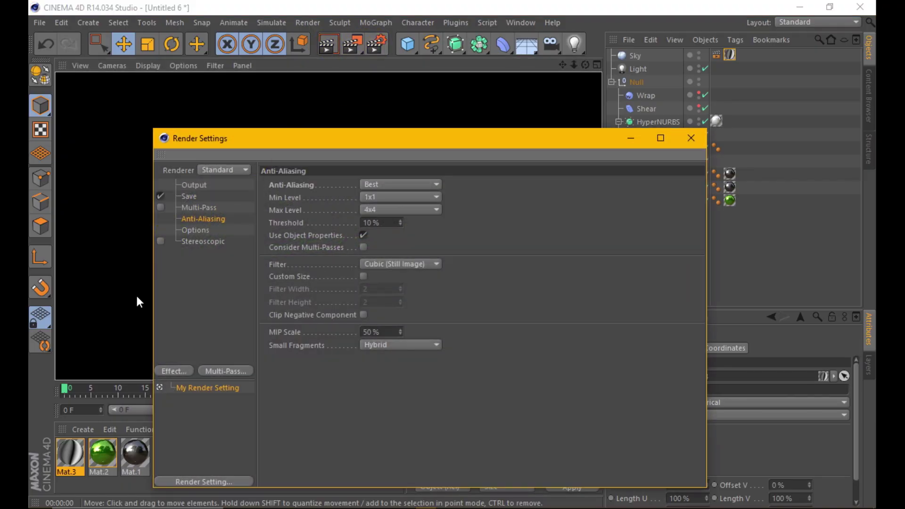
{"action": "left_click", "coordinate": [171, 371]}
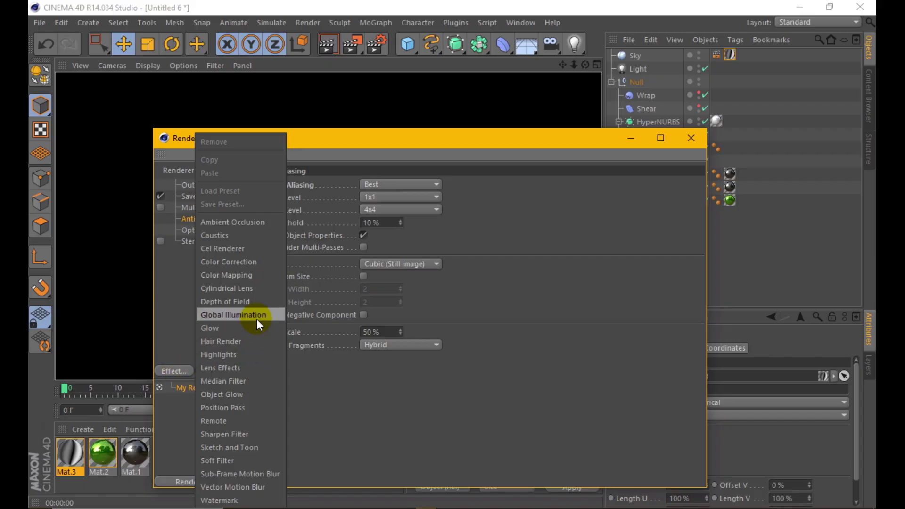
{"action": "left_click", "coordinate": [262, 262]}
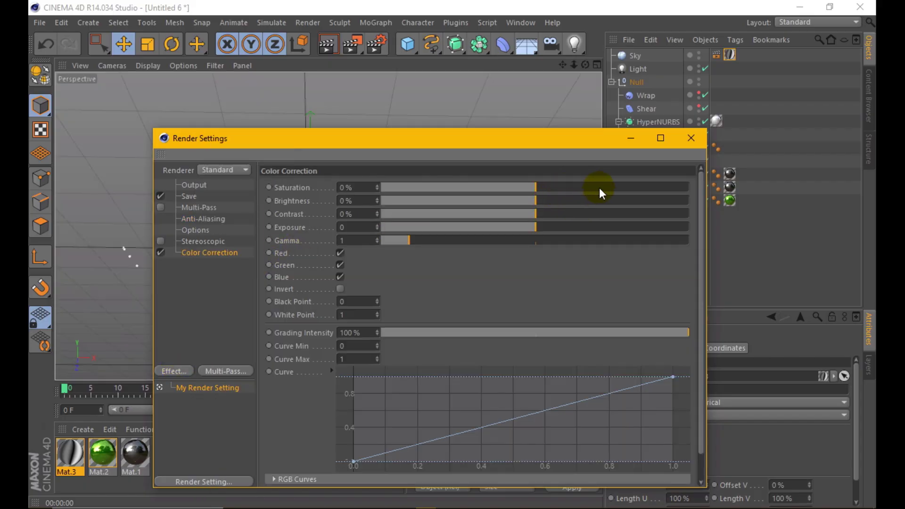
{"action": "mouse_move", "coordinate": [600, 191]}
{"action": "left_mouse_down"}
{"action": "mouse_move", "coordinate": [608, 191]}
{"action": "mouse_move", "coordinate": [581, 214]}
{"action": "left_mouse_up"}
{"action": "left_click", "coordinate": [691, 137]}
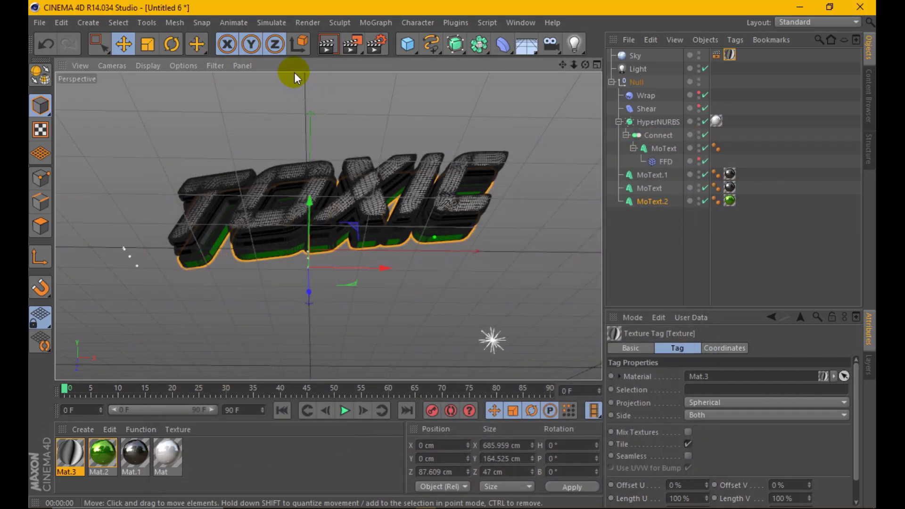
{"action": "left_click", "coordinate": [325, 46]}
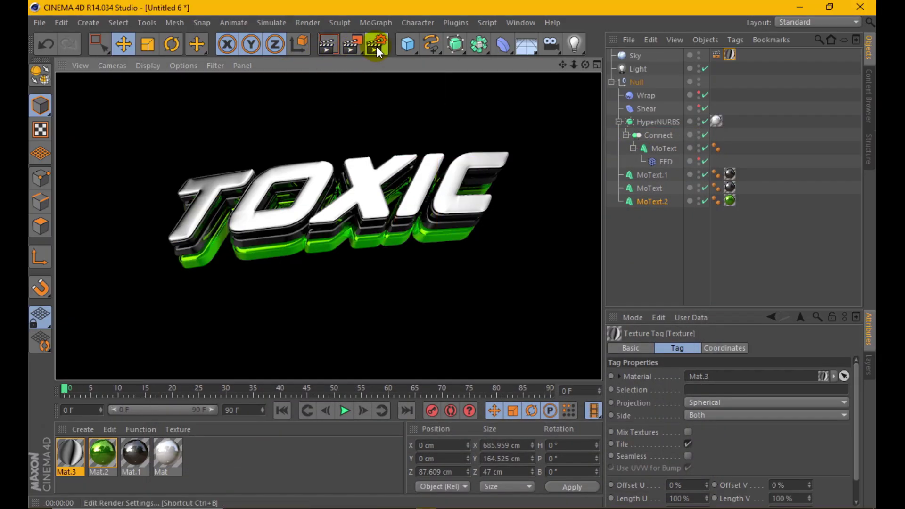
- Lower the Color Correction contrast to 14% and render the corrected scene
{"action": "left_click", "coordinate": [377, 47]}
{"action": "left_click_drag", "start_coordinate": [580, 214], "coordinate": [558, 213]}
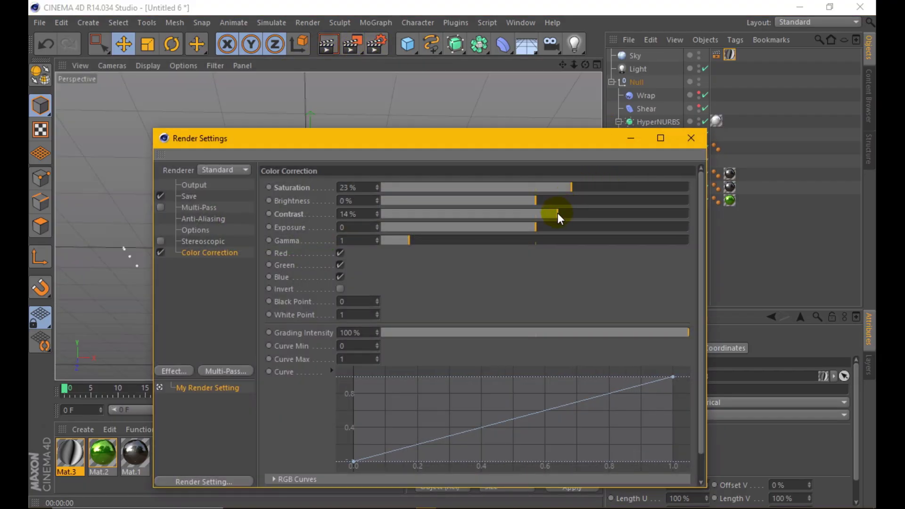
{"action": "left_click", "coordinate": [692, 138]}
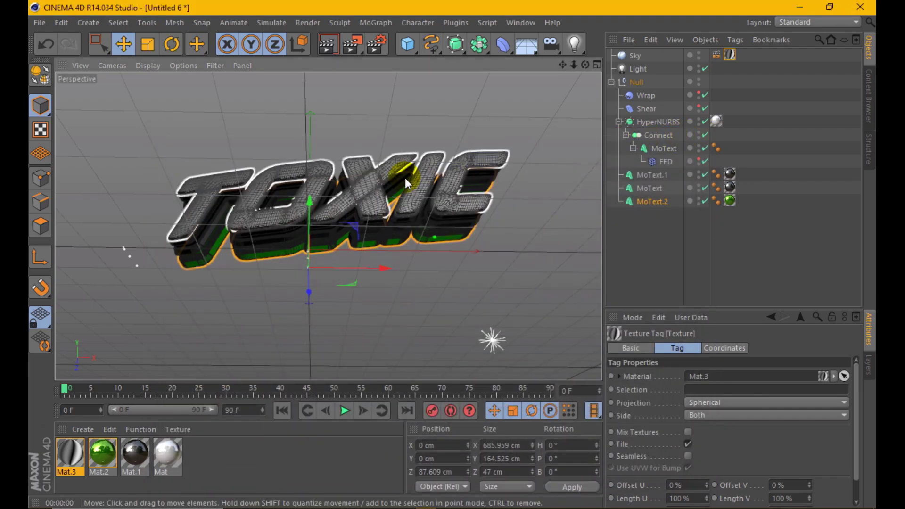
{"action": "left_click", "coordinate": [329, 44]}
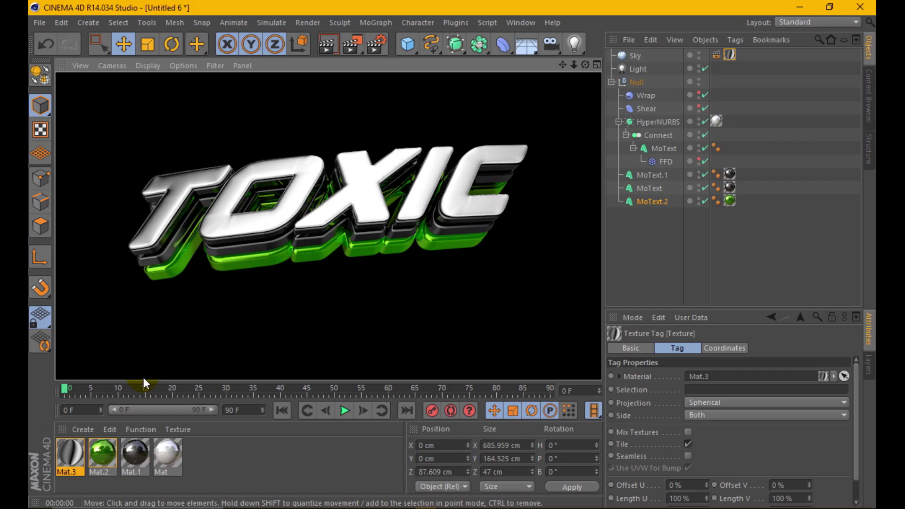
{"action": "left_click_drag", "start_coordinate": [725, 60], "coordinate": [728, 56]}
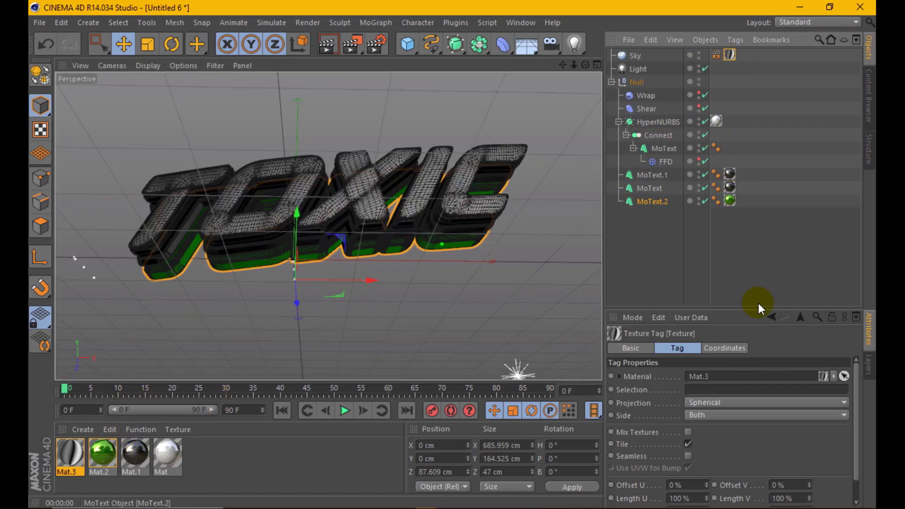
- Switch the sky texture projection to Cubic and render the scene
{"action": "left_click", "coordinate": [710, 402]}
{"action": "left_click", "coordinate": [711, 321]}
{"action": "left_click", "coordinate": [352, 47]}
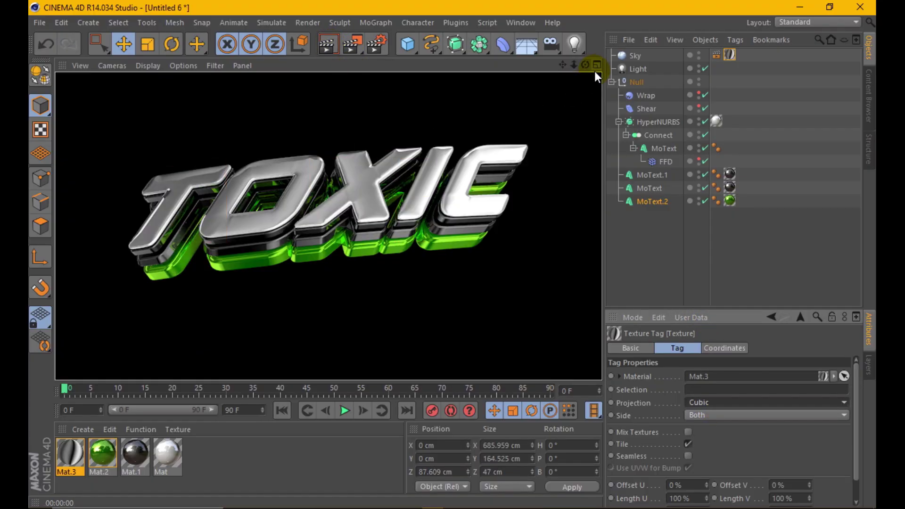
- Compare test renders of the TOXIC text from several orbited camera angles
{"action": "left_click", "coordinate": [585, 65]}
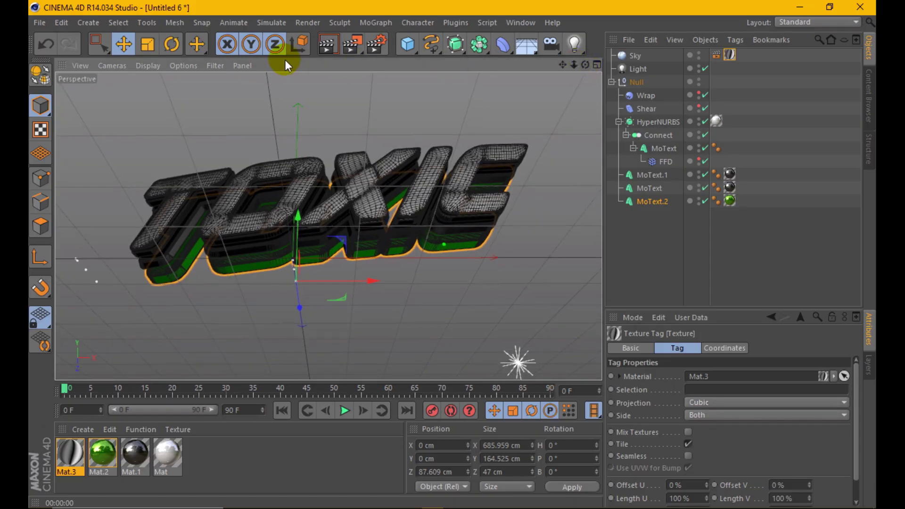
{"action": "left_click", "coordinate": [327, 46]}
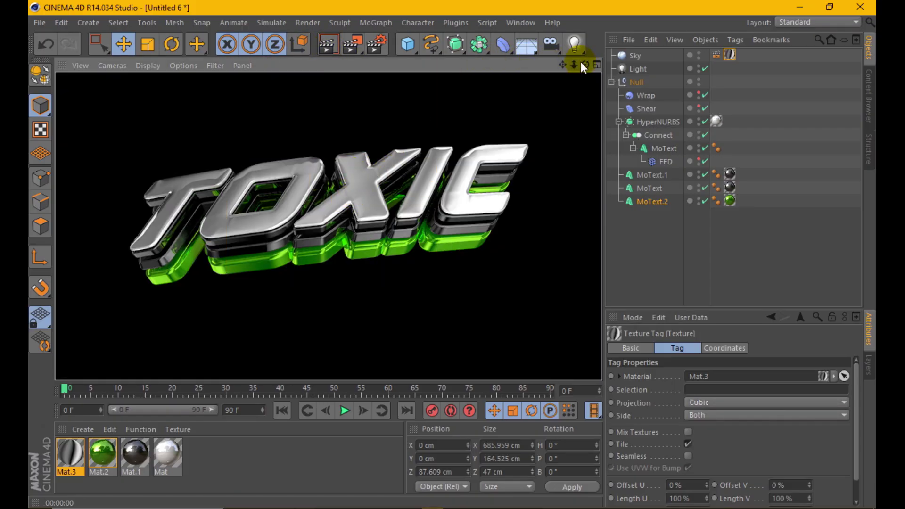
{"action": "left_click_drag", "start_coordinate": [583, 65], "coordinate": [309, 206]}
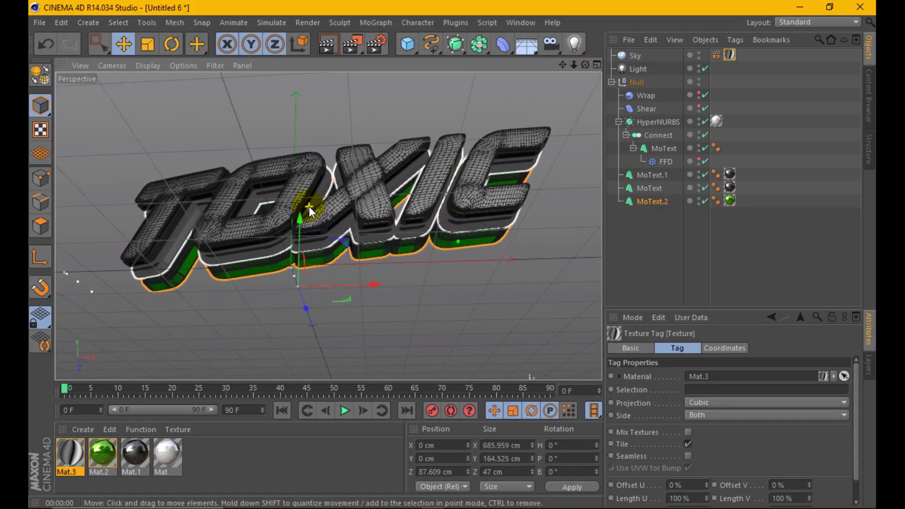
{"action": "left_click", "coordinate": [326, 49]}
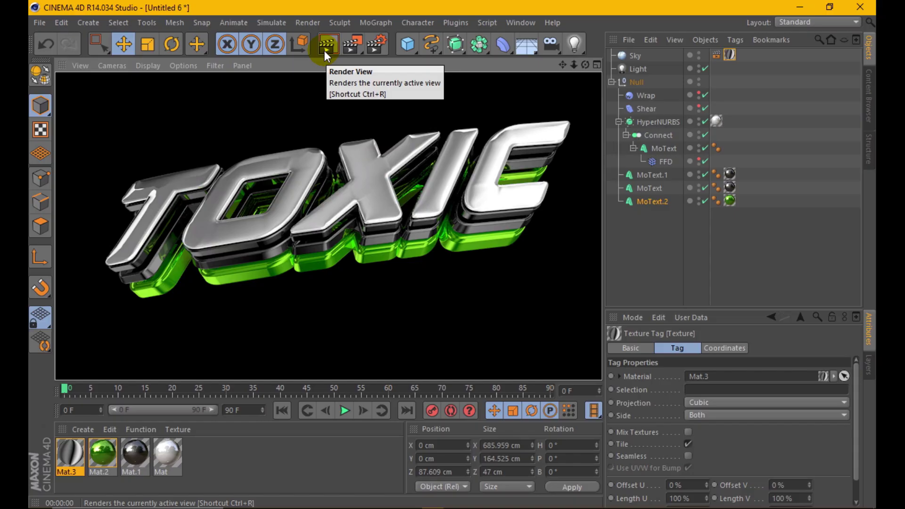
{"action": "left_click_drag", "start_coordinate": [358, 208], "coordinate": [398, 188], "text": "alt"}
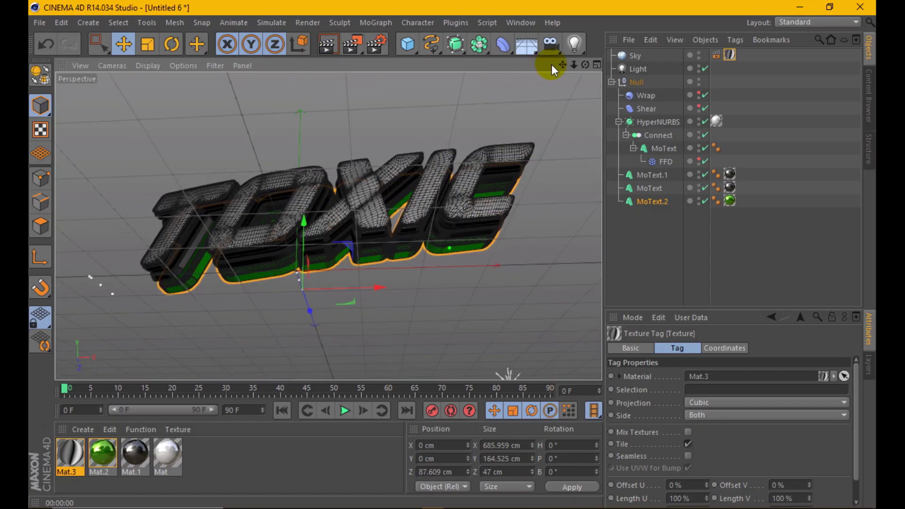
{"action": "left_click_drag", "start_coordinate": [587, 65], "coordinate": [583, 65]}
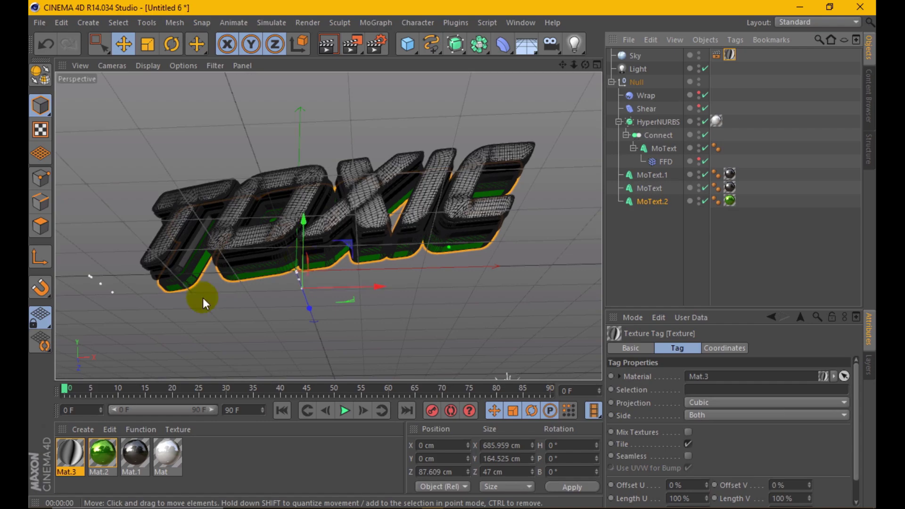
- Adjust the Angle of Mat.3's Luminance gradient shader
{"action": "left_click", "coordinate": [72, 442]}
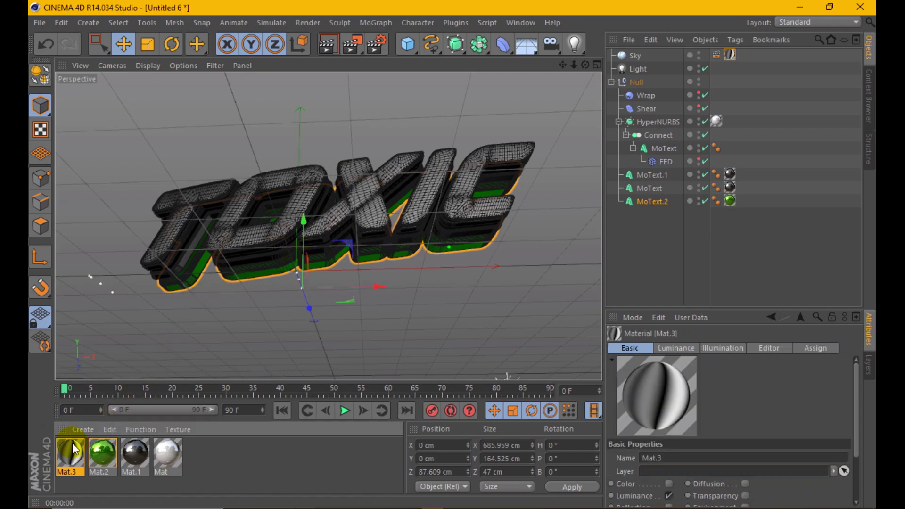
{"action": "double_click", "coordinate": [72, 443]}
{"action": "left_click", "coordinate": [398, 225]}
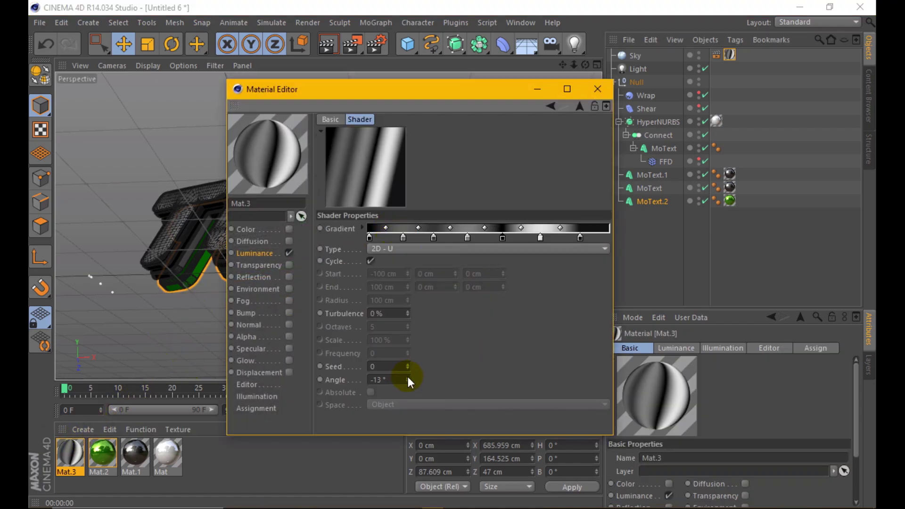
{"action": "left_click_drag", "start_coordinate": [408, 377], "coordinate": [404, 374]}
{"action": "left_click", "coordinate": [598, 90]}
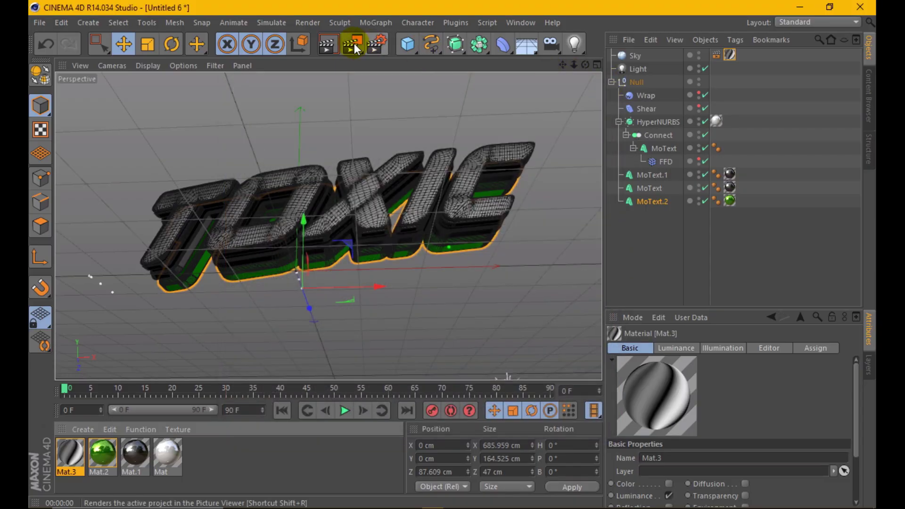
- Render, undo the angle change, re-render, and confirm Mat.3's gradient remains at -13°
{"action": "left_click", "coordinate": [324, 43]}
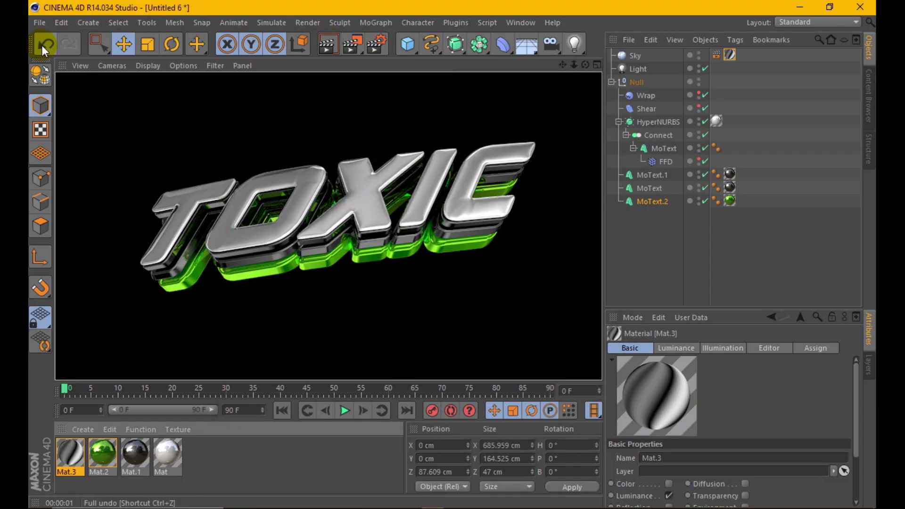
{"action": "left_click", "coordinate": [41, 45]}
{"action": "left_click", "coordinate": [319, 49]}
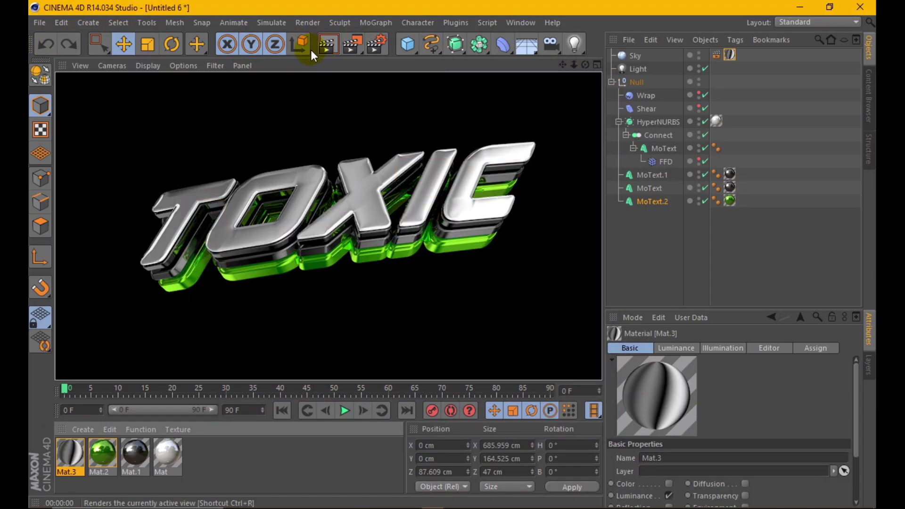
{"action": "double_click", "coordinate": [56, 450]}
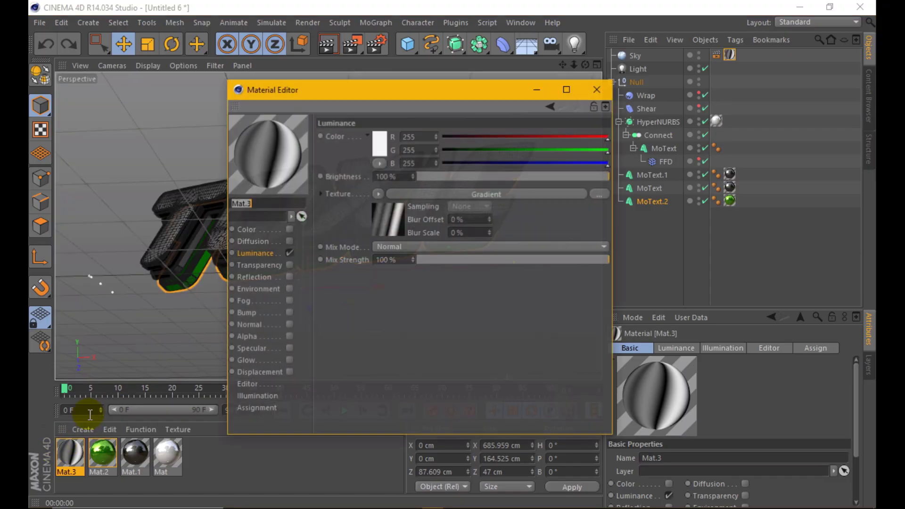
{"action": "left_click", "coordinate": [400, 211]}
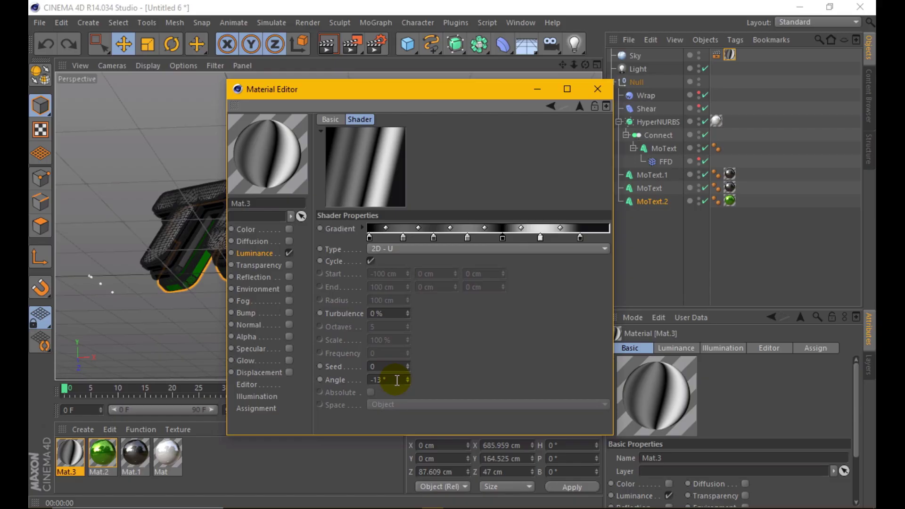
{"action": "left_click", "coordinate": [597, 89]}
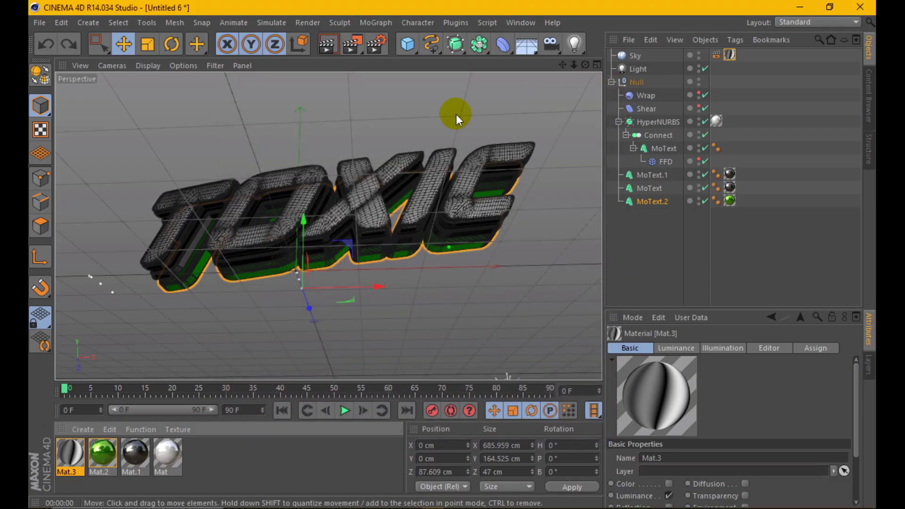
{"action": "left_click_drag", "start_coordinate": [585, 65], "coordinate": [590, 75]}
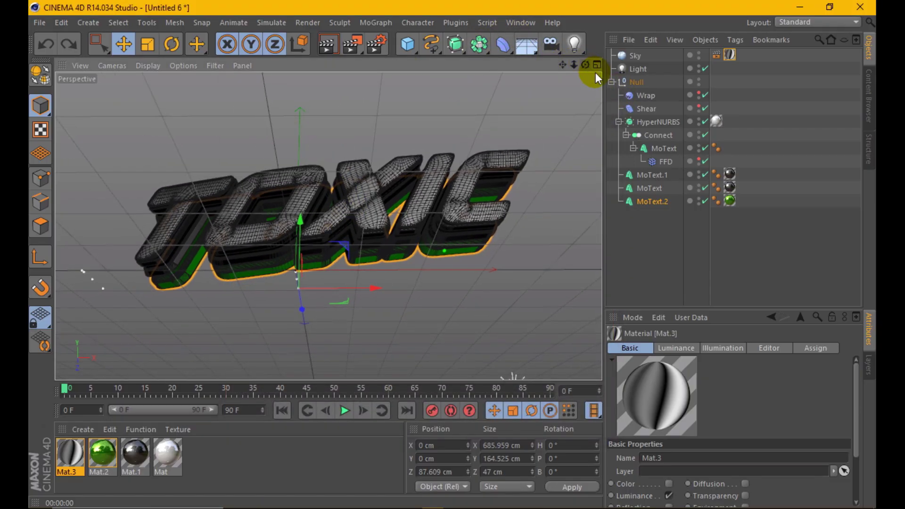
- Set the Wrap deformer Movement to 167 cm and render the bent text
{"action": "left_click", "coordinate": [645, 95]}
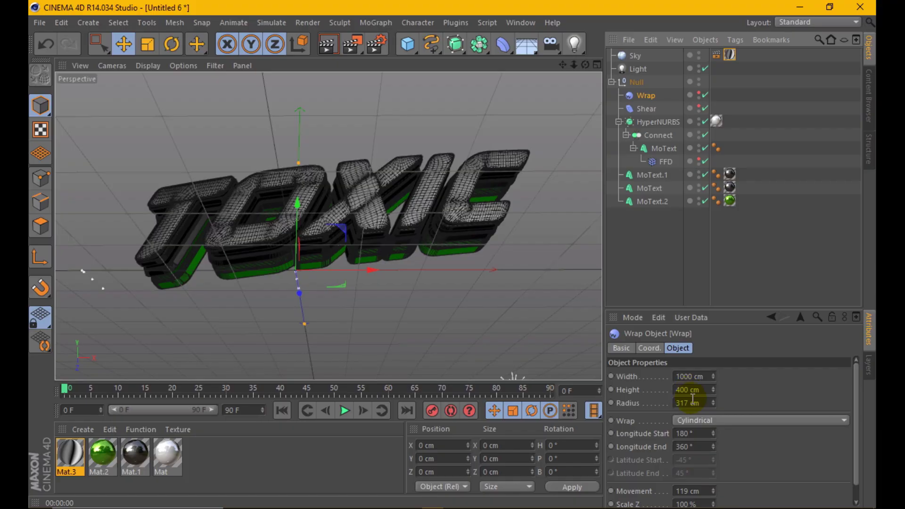
{"action": "left_click_drag", "start_coordinate": [694, 304], "coordinate": [695, 225]}
{"action": "left_click_drag", "start_coordinate": [713, 409], "coordinate": [550, 270]}
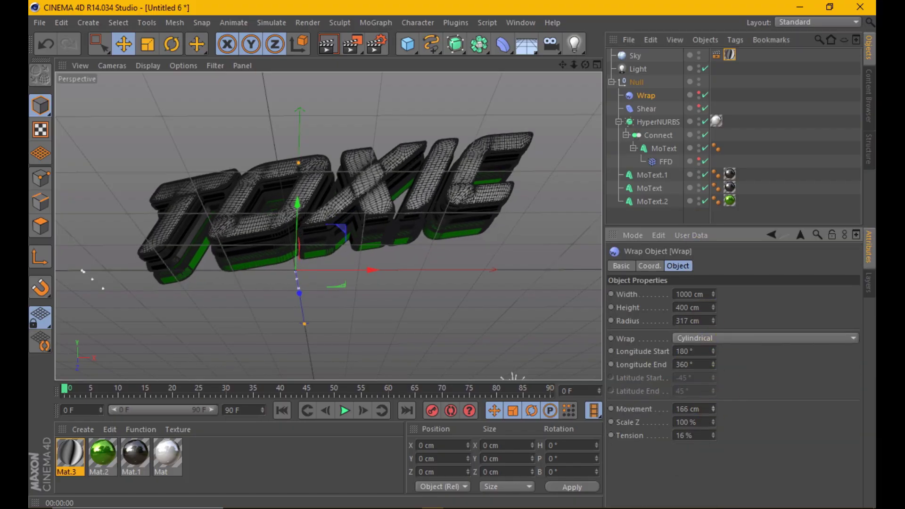
{"action": "left_click", "coordinate": [324, 42]}
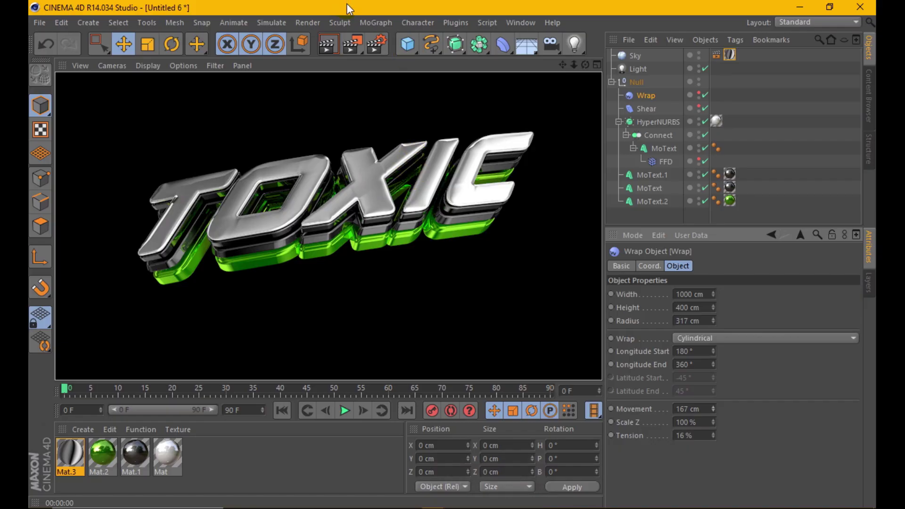
- Add Global Illumination with Low irradiance cache record density, then render
{"action": "left_click", "coordinate": [382, 47]}
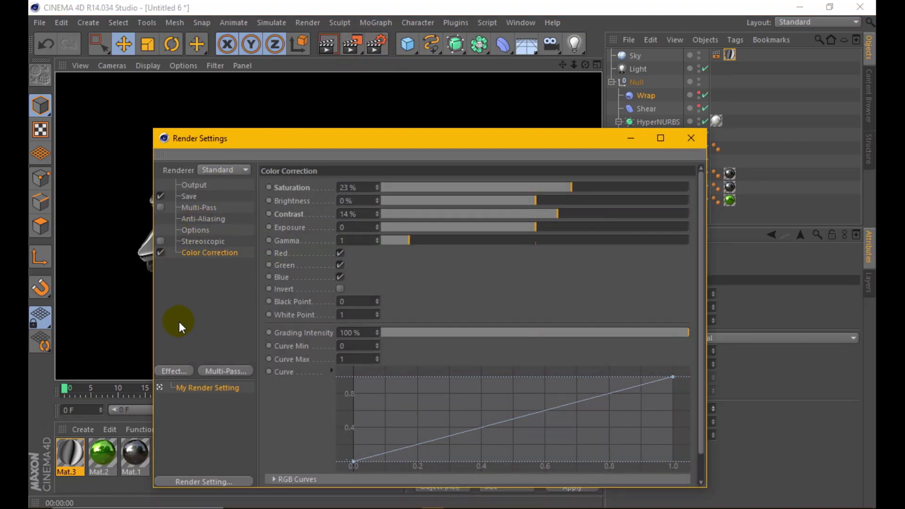
{"action": "left_click", "coordinate": [178, 370]}
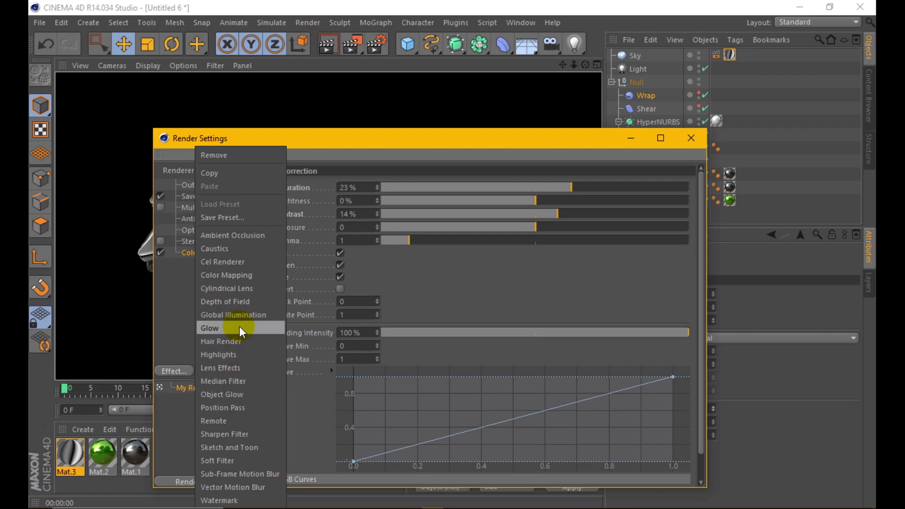
{"action": "left_click", "coordinate": [242, 314]}
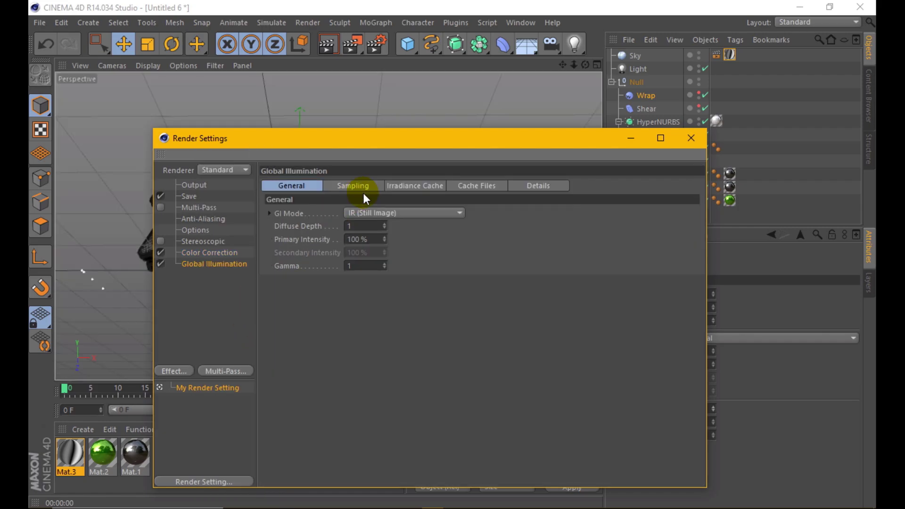
{"action": "left_click", "coordinate": [418, 187]}
{"action": "left_click", "coordinate": [404, 207]}
{"action": "left_click", "coordinate": [390, 254]}
{"action": "left_click", "coordinate": [690, 139]}
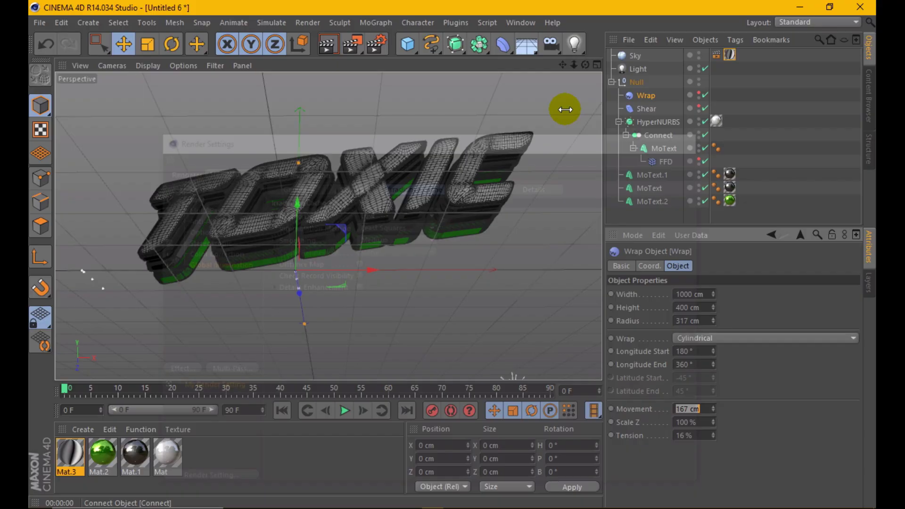
{"action": "left_click", "coordinate": [329, 43]}
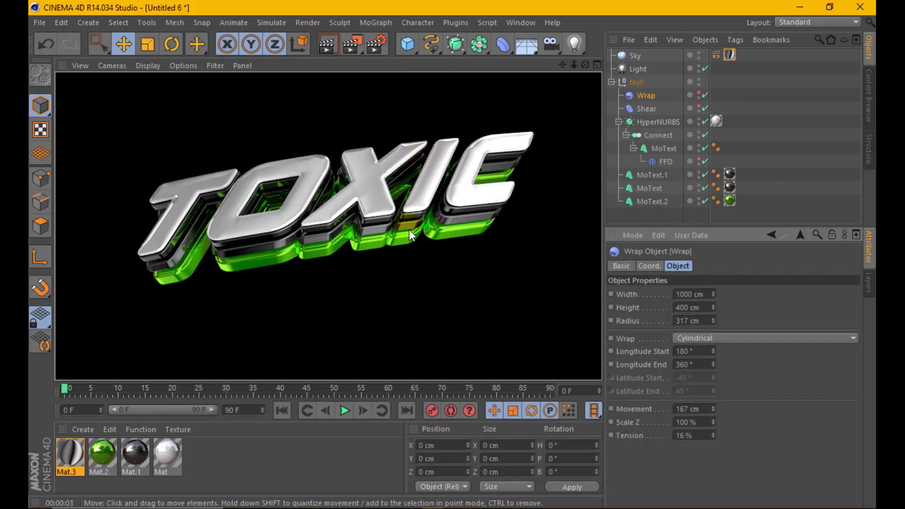
- Set the Wrap deformer Tension to 45% and render the TOXIC text
{"action": "left_click", "coordinate": [402, 258]}
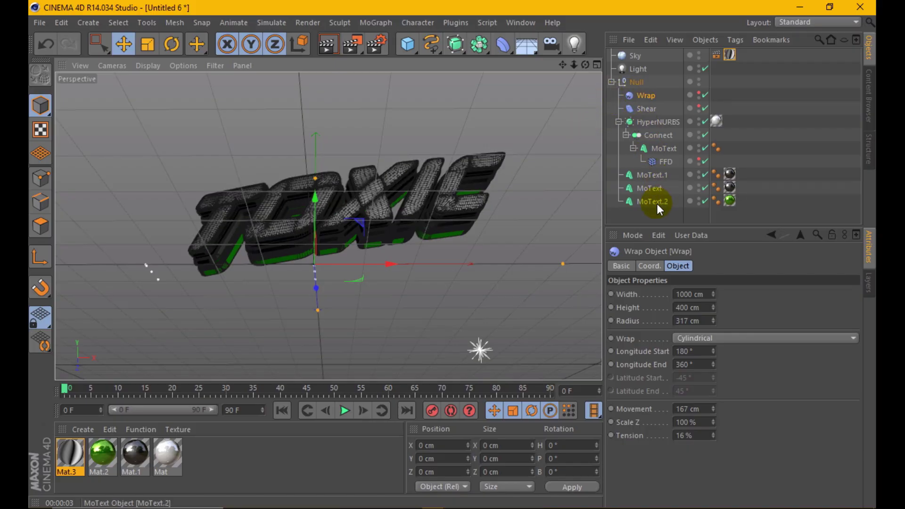
{"action": "left_click", "coordinate": [645, 109]}
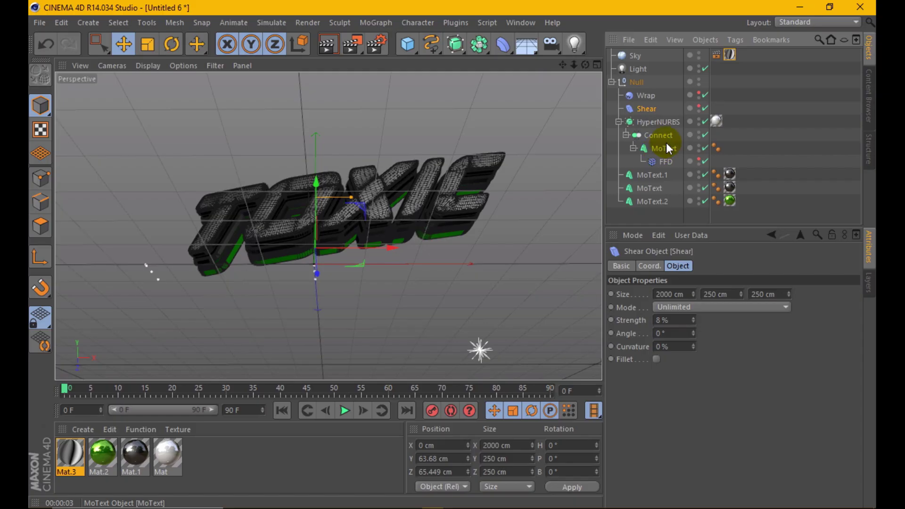
{"action": "left_click", "coordinate": [648, 96]}
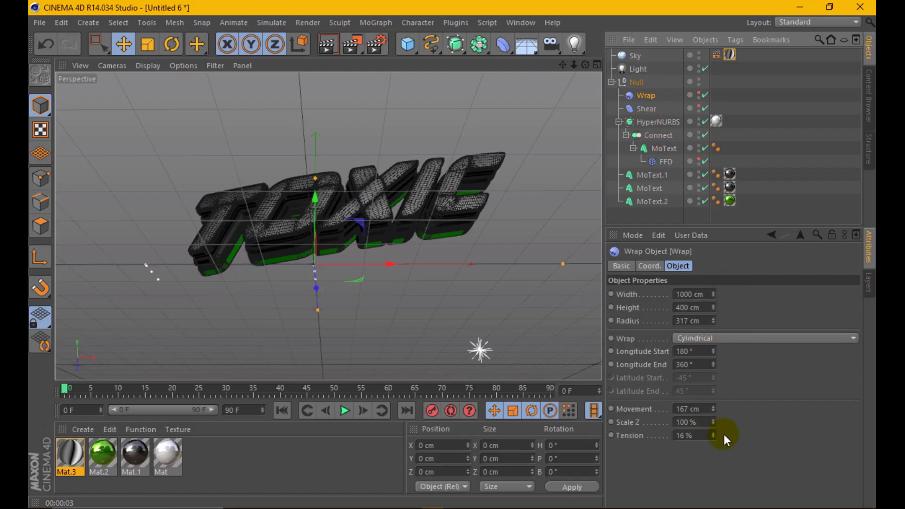
{"action": "left_click_drag", "start_coordinate": [713, 434], "coordinate": [678, 372]}
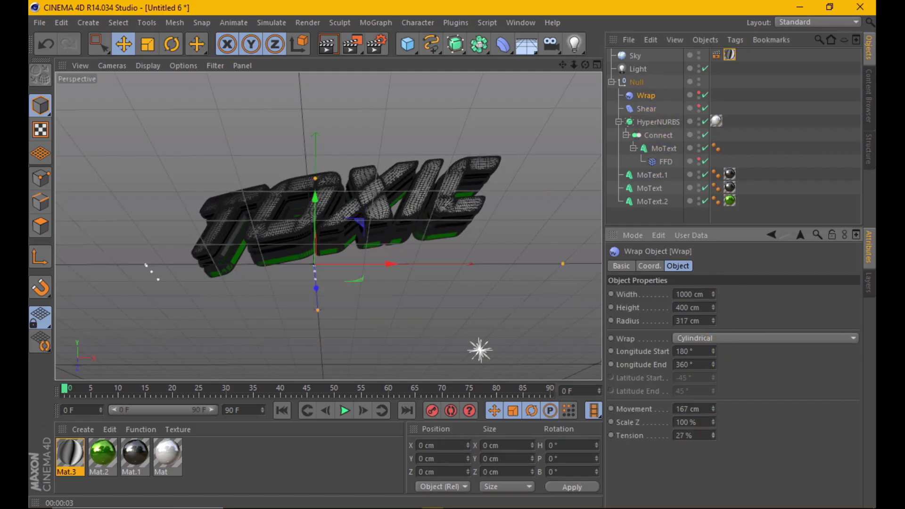
{"action": "left_click", "coordinate": [331, 45]}
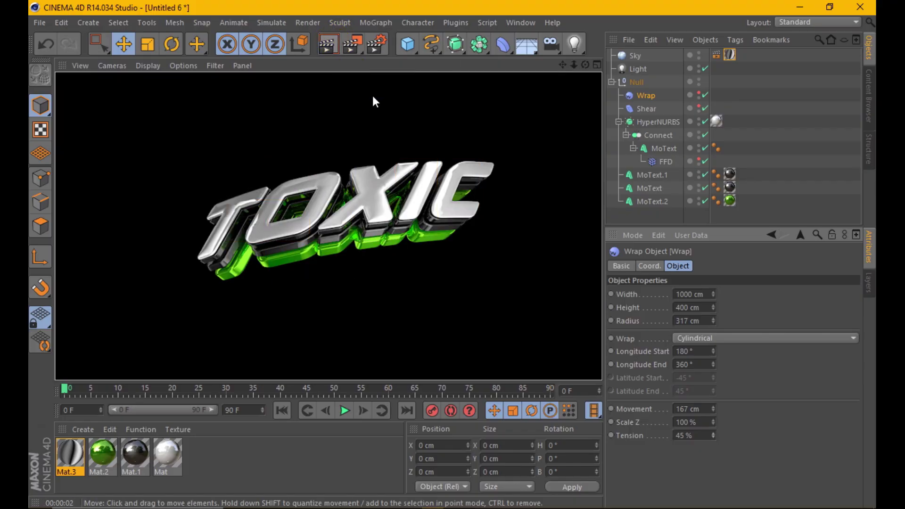
- Collapse the title's Null and rename it TOXIC
{"action": "left_click", "coordinate": [612, 82]}
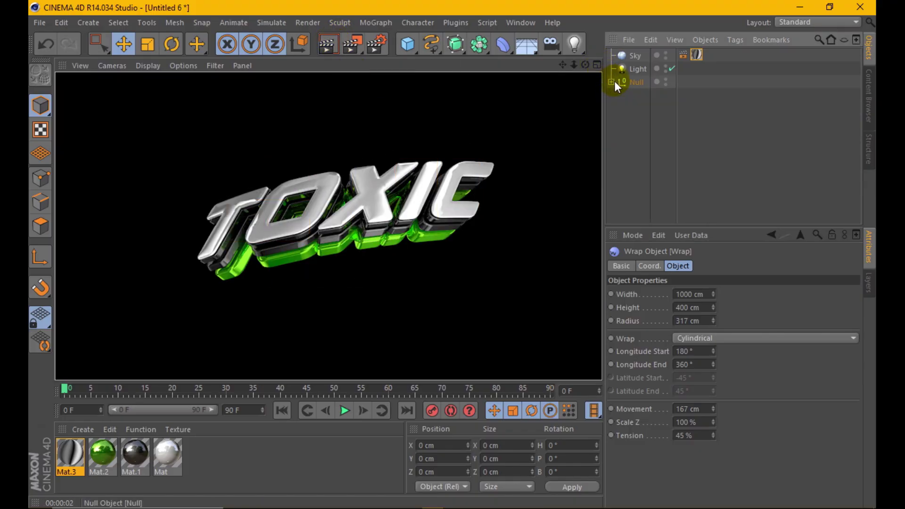
{"action": "double_click", "coordinate": [636, 82]}
{"action": "type", "text": "TOXIC"}
{"action": "key", "text": "Return"}
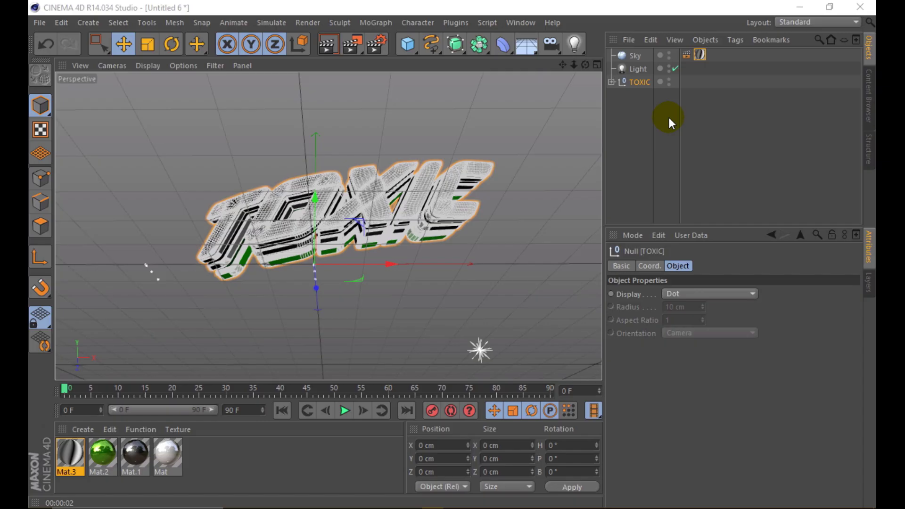
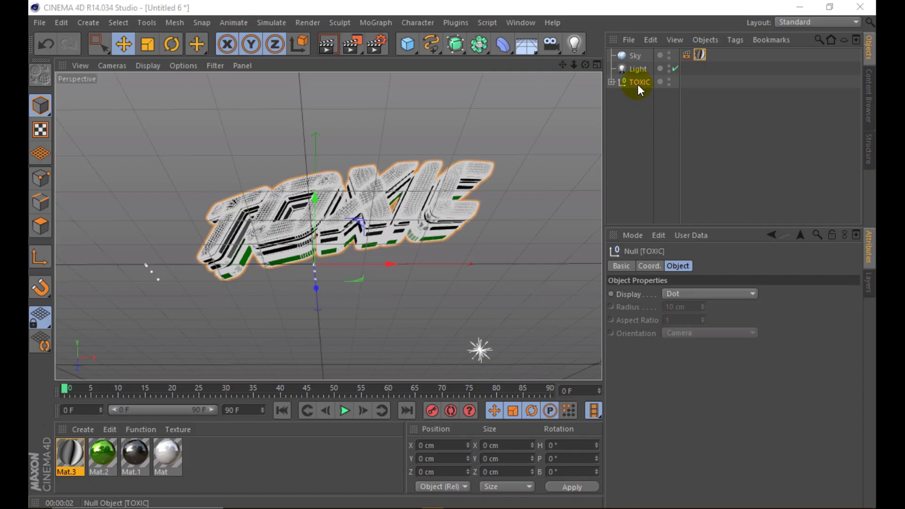
- Duplicate the TOXIC text group and move the copy down below the original
{"action": "key", "text": "ctrl+c"}
{"action": "key", "text": "ctrl+v"}
{"action": "left_click_drag", "start_coordinate": [317, 211], "coordinate": [315, 276]}
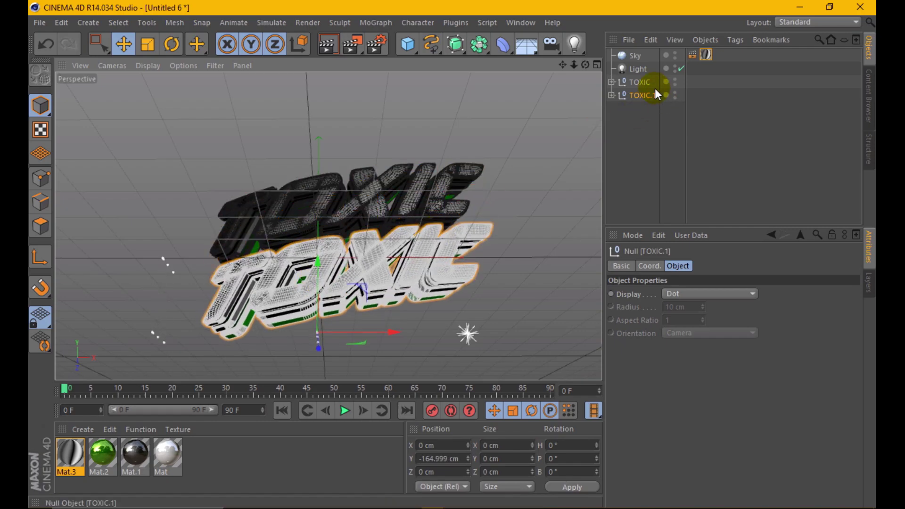
- Change the copy's MoText objects to read FRIDAYS and render a preview
{"action": "left_click", "coordinate": [611, 96]}
{"action": "left_click", "coordinate": [634, 161]}
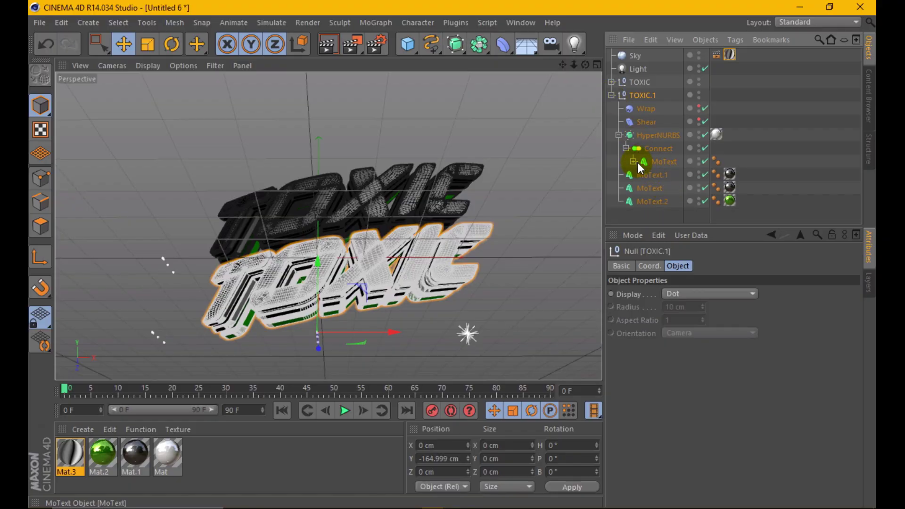
{"action": "left_click", "coordinate": [664, 161]}
{"action": "left_click", "coordinate": [653, 201], "text": "shift"}
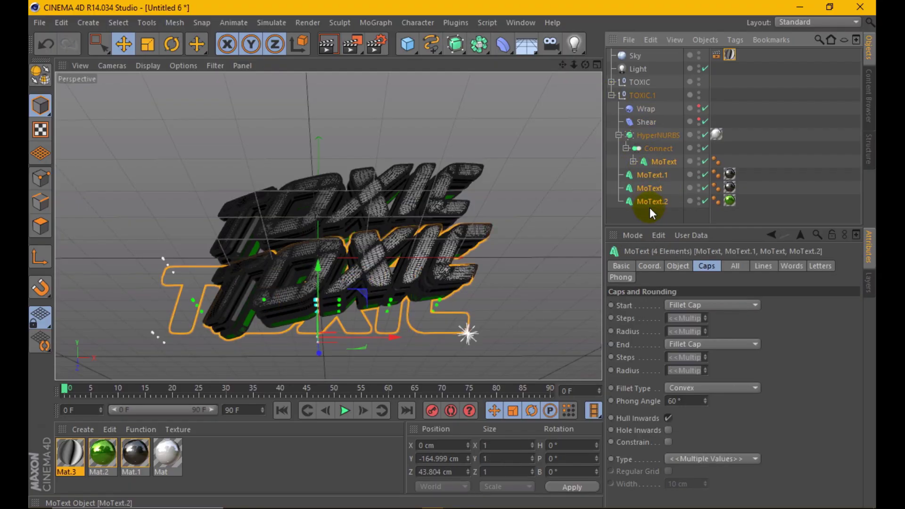
{"action": "left_click", "coordinate": [678, 266]}
{"action": "left_click", "coordinate": [687, 354]}
{"action": "type", "text": "FRIDAYS"}
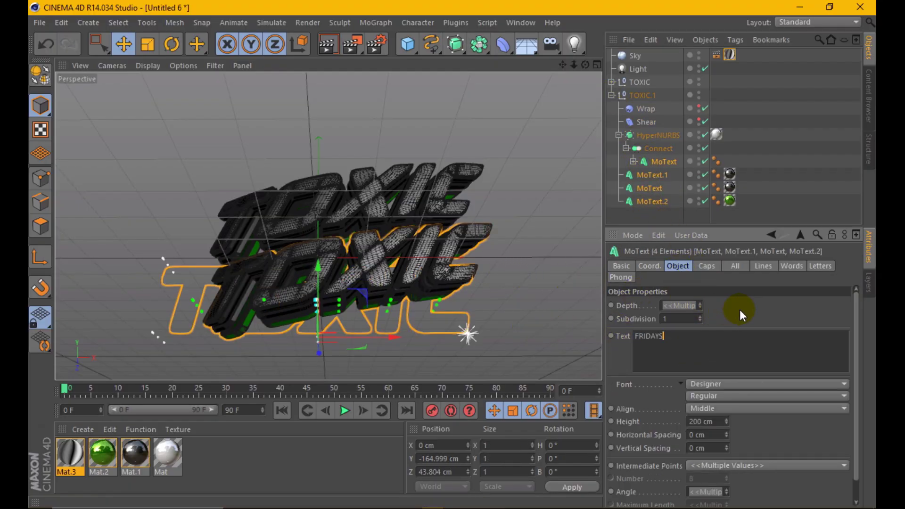
{"action": "left_click", "coordinate": [739, 313]}
{"action": "left_click_drag", "start_coordinate": [377, 154], "coordinate": [363, 246], "text": "alt"}
{"action": "left_click", "coordinate": [327, 44]}
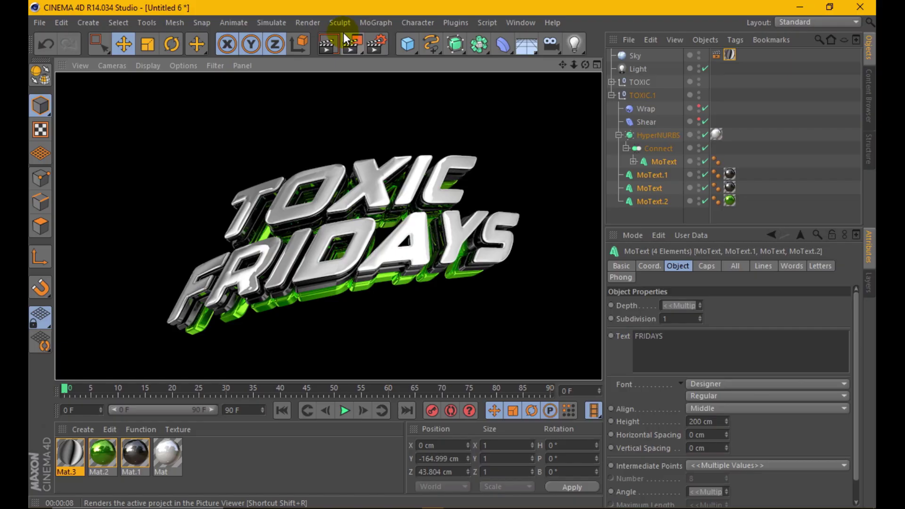
- Duplicate the green material and change the copy's base colour to magenta
{"action": "left_click_drag", "start_coordinate": [102, 453], "coordinate": [135, 453], "text": "ctrl"}
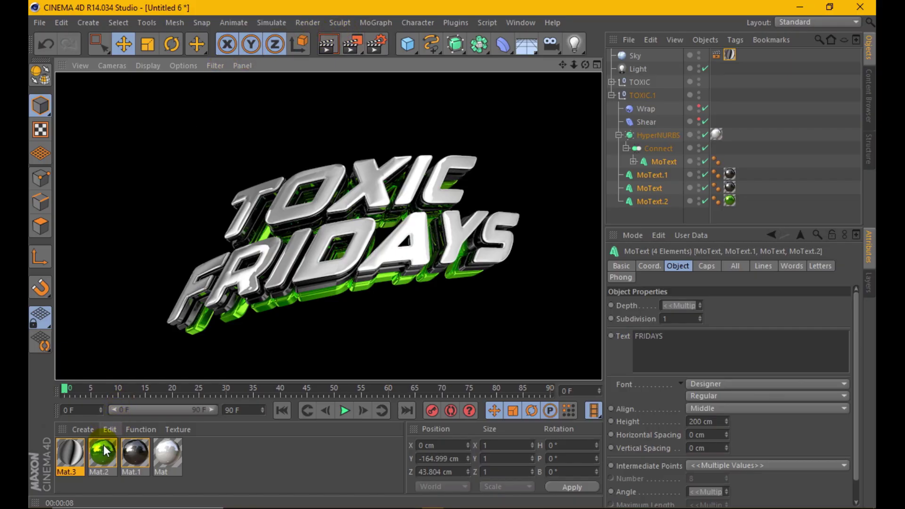
{"action": "double_click", "coordinate": [135, 454]}
{"action": "left_click", "coordinate": [258, 230]}
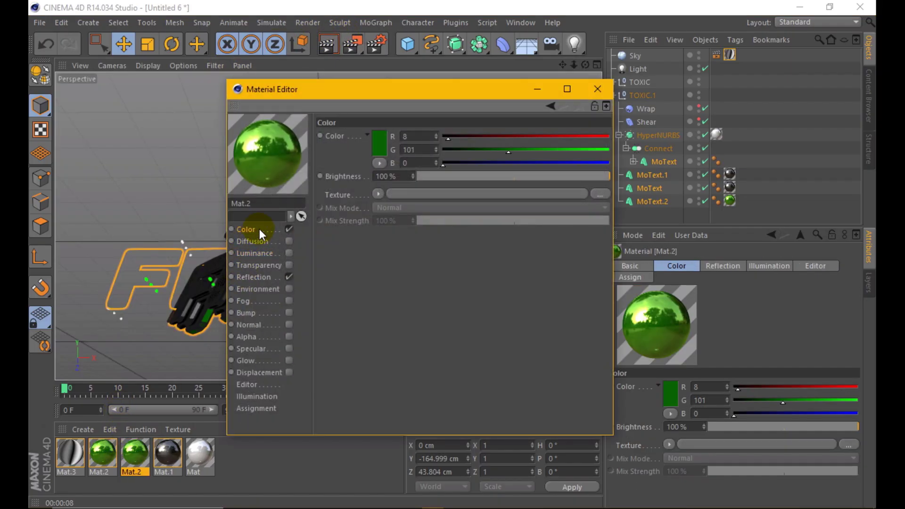
{"action": "left_click", "coordinate": [379, 137]}
{"action": "left_click_drag", "start_coordinate": [426, 85], "coordinate": [451, 90]}
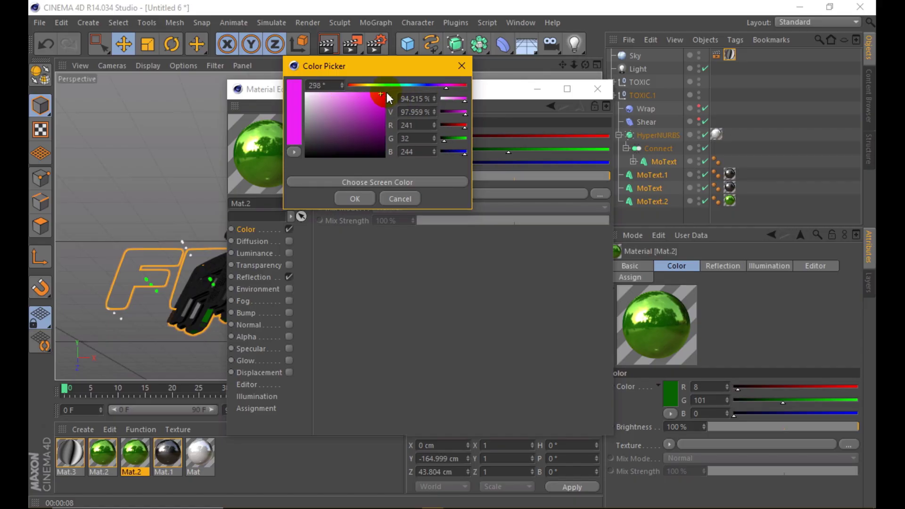
{"action": "left_click", "coordinate": [344, 197]}
- Set the copied material's reflection colour to a light pink
{"action": "left_click", "coordinate": [255, 277]}
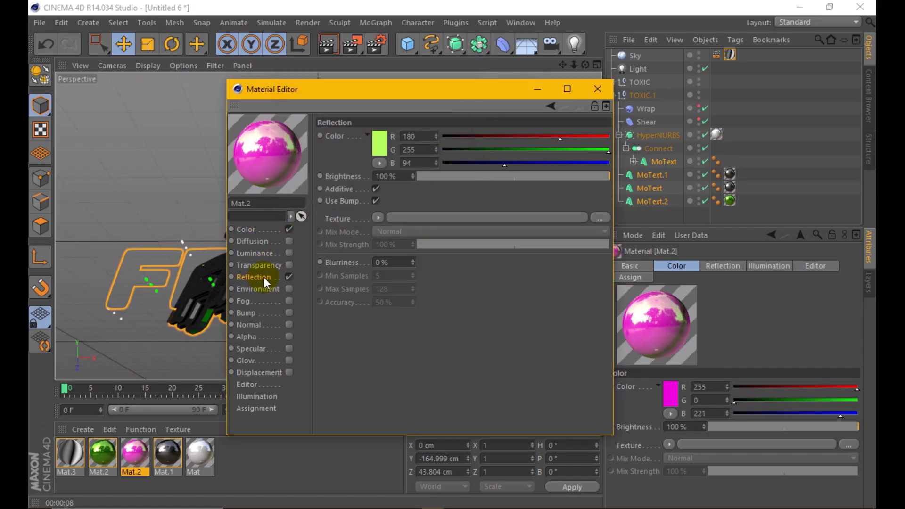
{"action": "left_click", "coordinate": [378, 125]}
{"action": "left_click", "coordinate": [452, 89]}
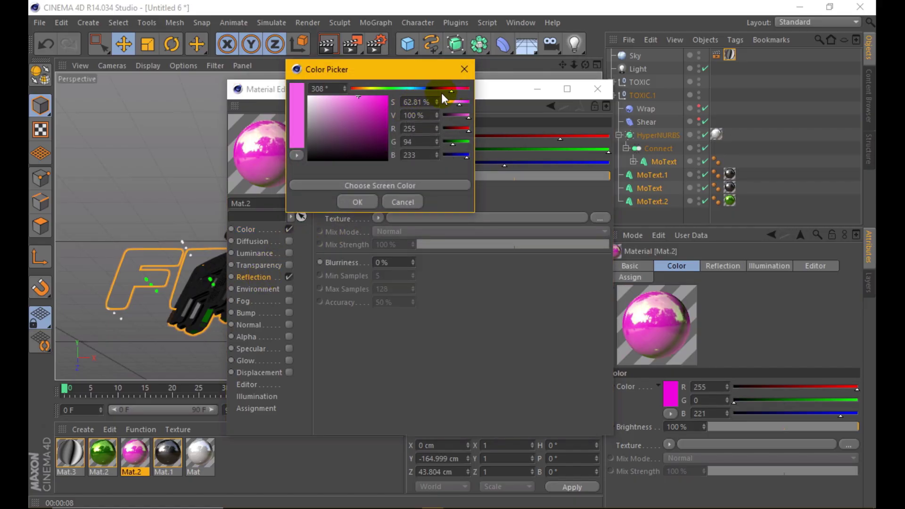
{"action": "left_click_drag", "start_coordinate": [364, 106], "coordinate": [355, 98]}
{"action": "left_click", "coordinate": [349, 200]}
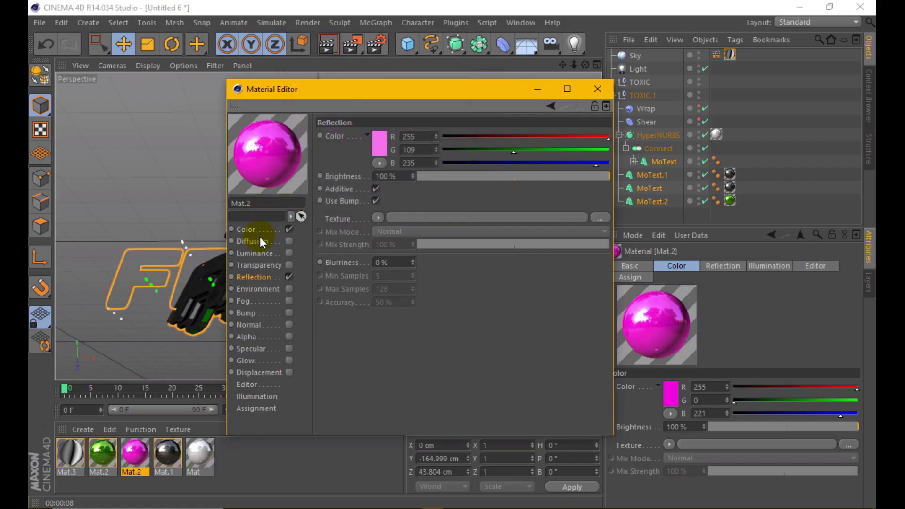
- Darken the base colour to deep magenta and apply the material to MoText.2
{"action": "left_click", "coordinate": [254, 229]}
{"action": "left_click", "coordinate": [373, 149]}
{"action": "left_click", "coordinate": [381, 125]}
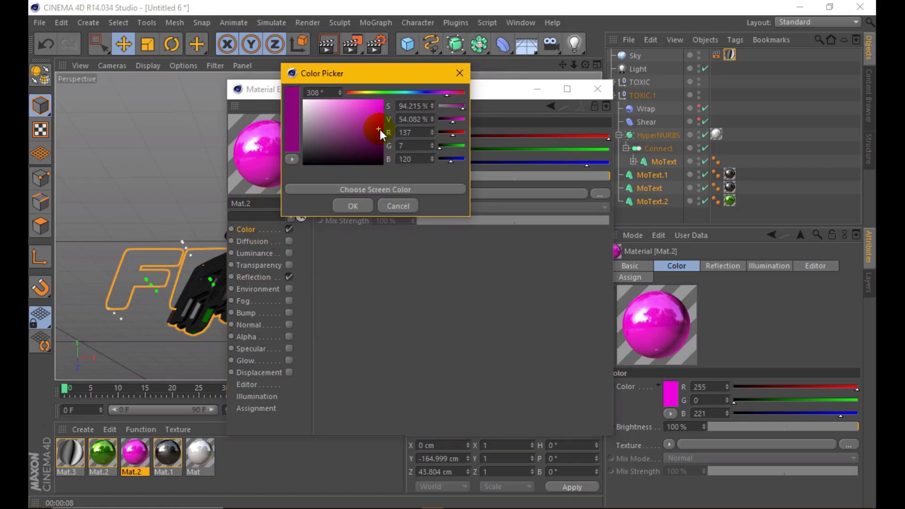
{"action": "left_click", "coordinate": [362, 211]}
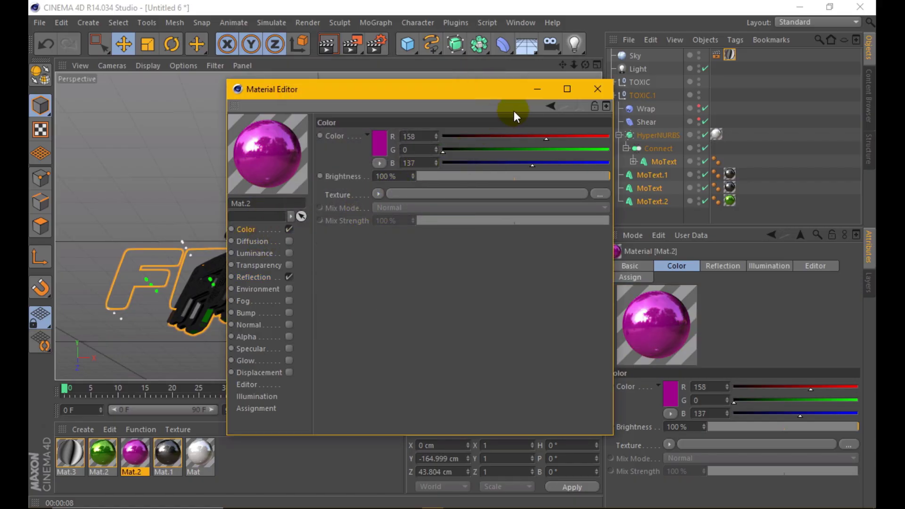
{"action": "left_click", "coordinate": [597, 89]}
{"action": "left_click_drag", "start_coordinate": [134, 453], "coordinate": [729, 201]}
- Move the FRIDAYS group slightly up and toward the camera, then render a preview
{"action": "left_click_drag", "start_coordinate": [383, 292], "coordinate": [468, 161], "text": "alt"}
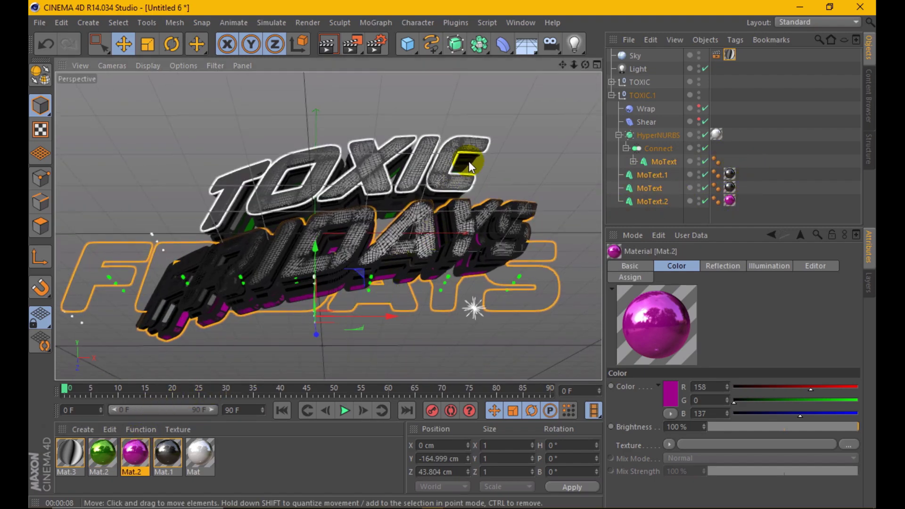
{"action": "left_click", "coordinate": [611, 95]}
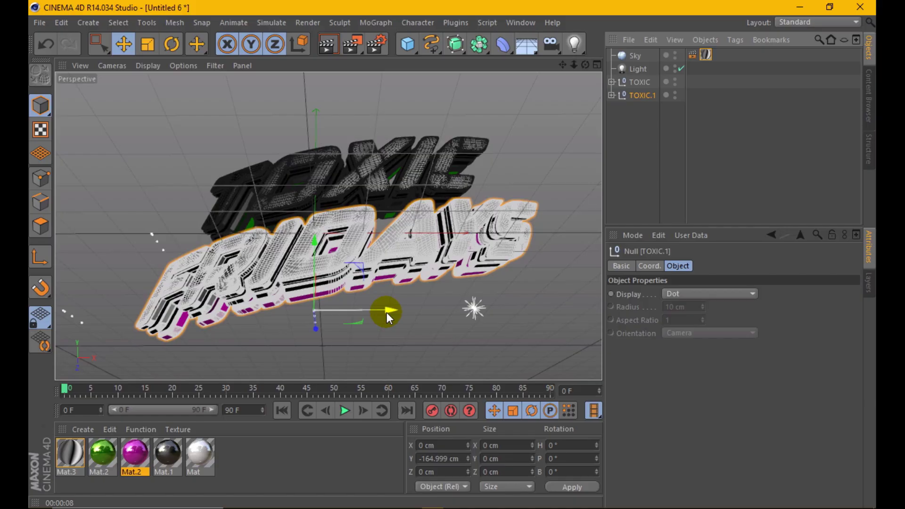
{"action": "left_click_drag", "start_coordinate": [388, 311], "coordinate": [398, 309]}
{"action": "left_click", "coordinate": [65, 48]}
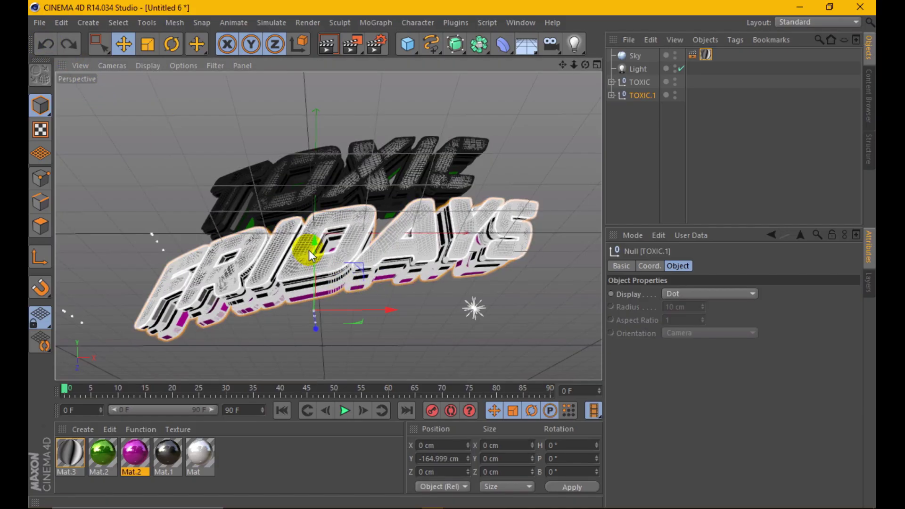
{"action": "left_click_drag", "start_coordinate": [309, 249], "coordinate": [313, 230]}
{"action": "left_click_drag", "start_coordinate": [310, 307], "coordinate": [321, 324]}
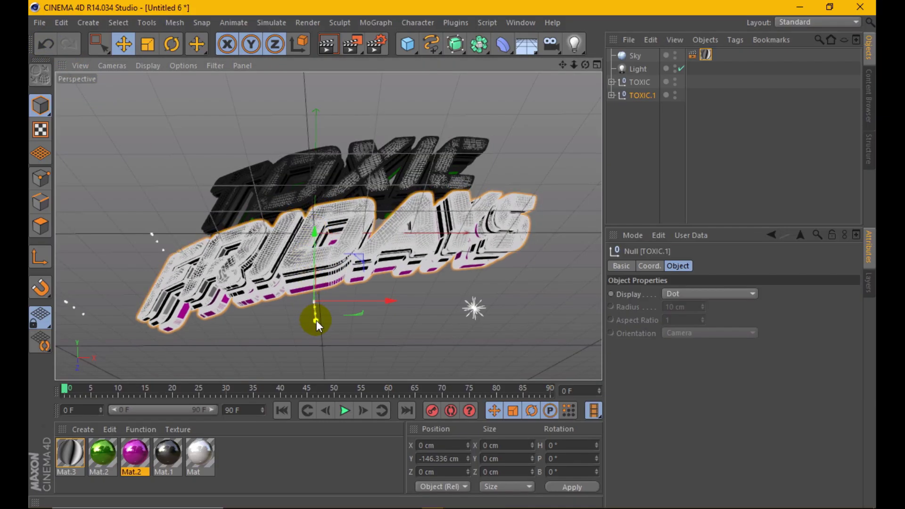
{"action": "left_click_drag", "start_coordinate": [318, 261], "coordinate": [312, 250]}
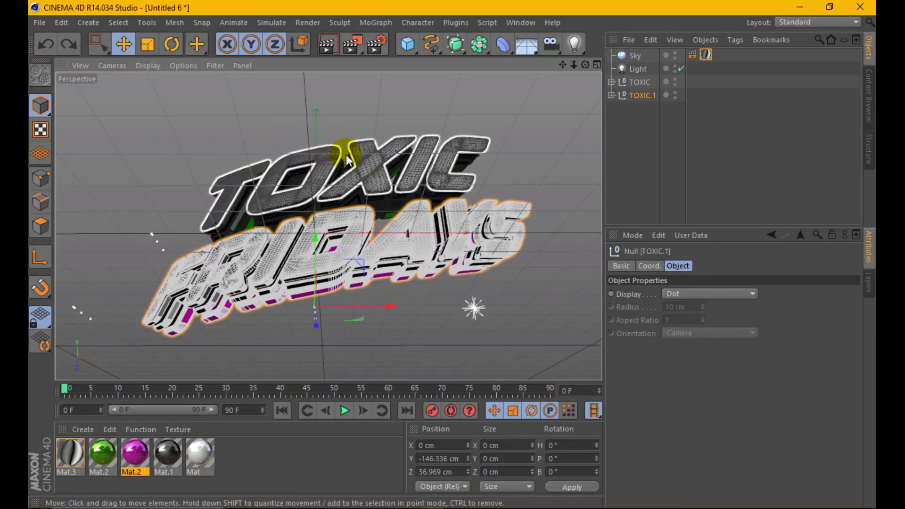
{"action": "left_click_drag", "start_coordinate": [585, 65], "coordinate": [587, 64]}
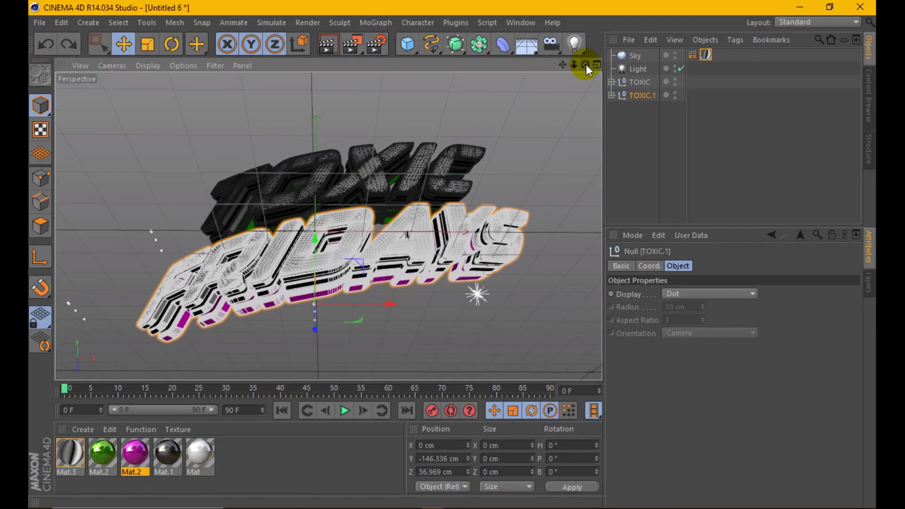
{"action": "left_click", "coordinate": [333, 47]}
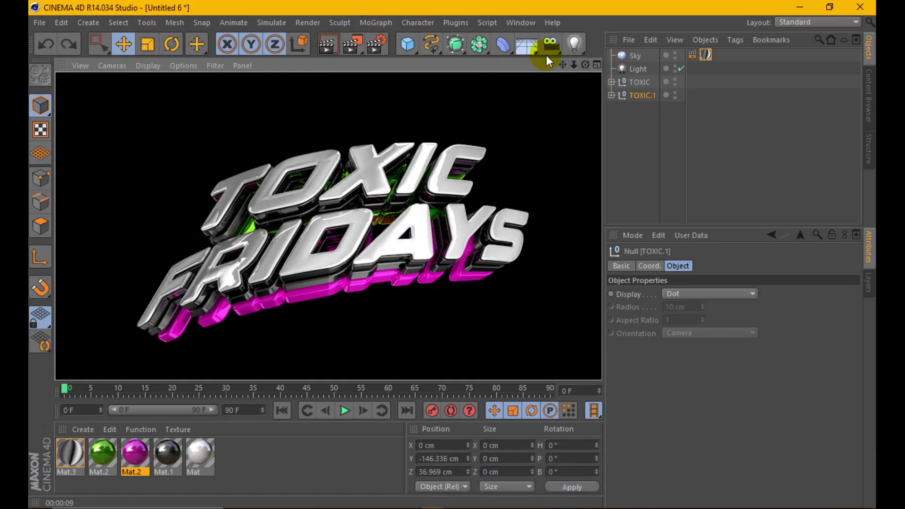
- Add a camera, look through it, set focal length to 17 mm, and zoom closer
{"action": "left_click_drag", "start_coordinate": [550, 44], "coordinate": [602, 67]}
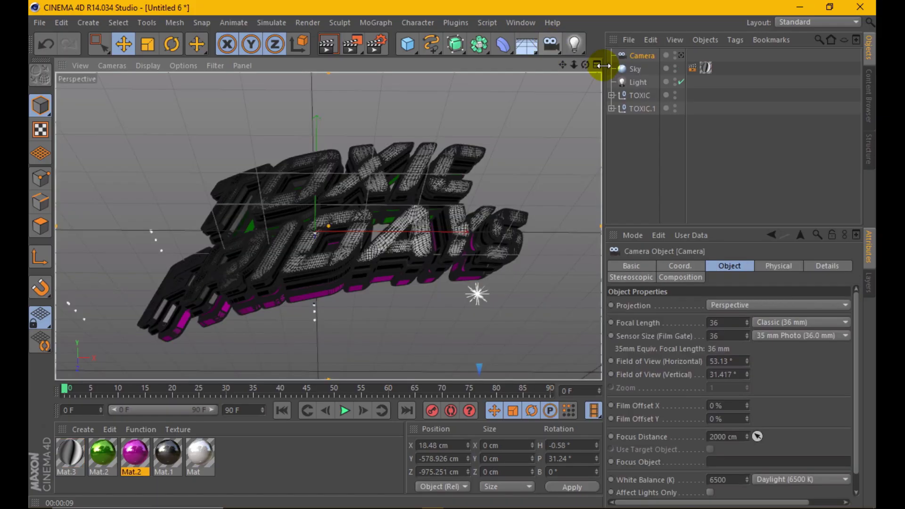
{"action": "left_click", "coordinate": [683, 59]}
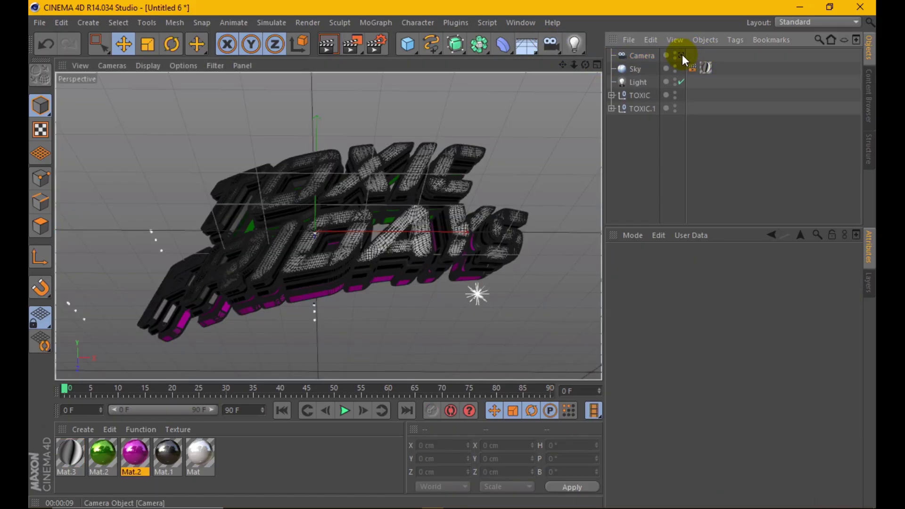
{"action": "double_click", "coordinate": [726, 322]}
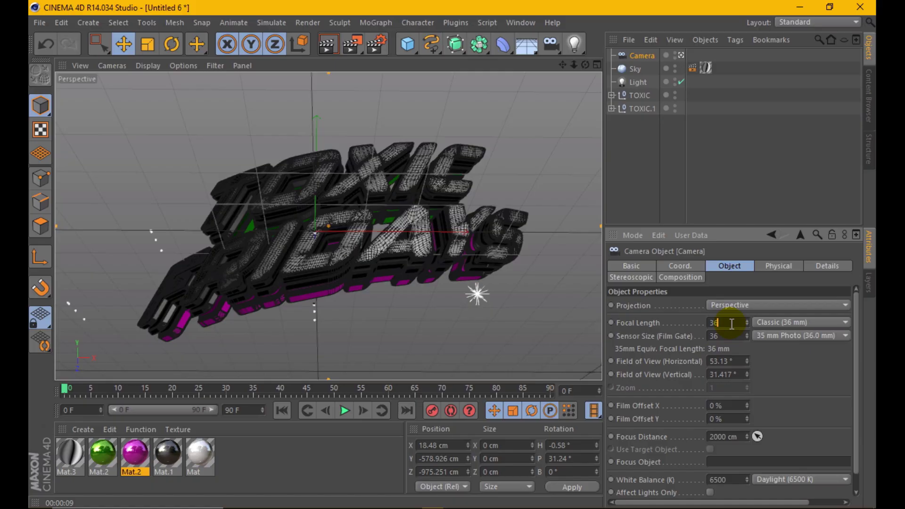
{"action": "type", "text": "17"}
{"action": "key", "text": "Return"}
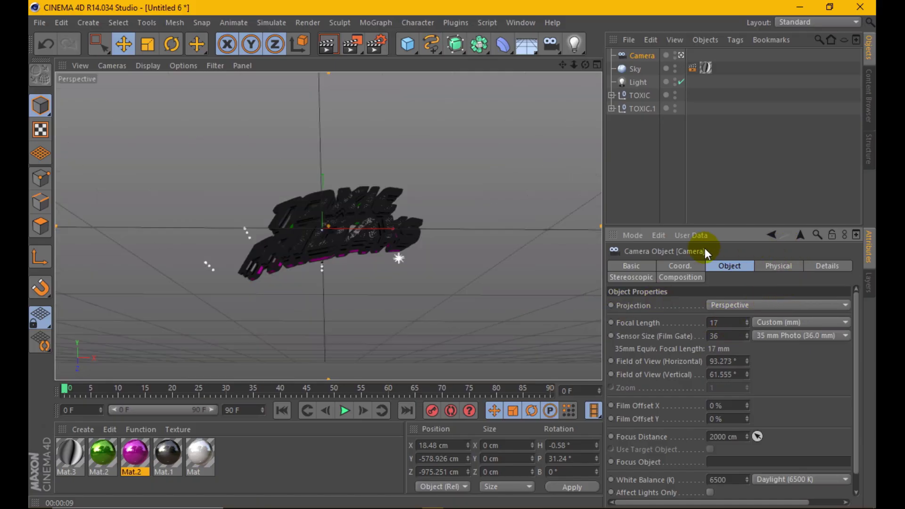
{"action": "scroll", "coordinate": [341, 250], "scroll_direction": "up", "scroll_amount": 2}
{"action": "scroll", "coordinate": [341, 250], "scroll_direction": "up", "scroll_amount": 3}
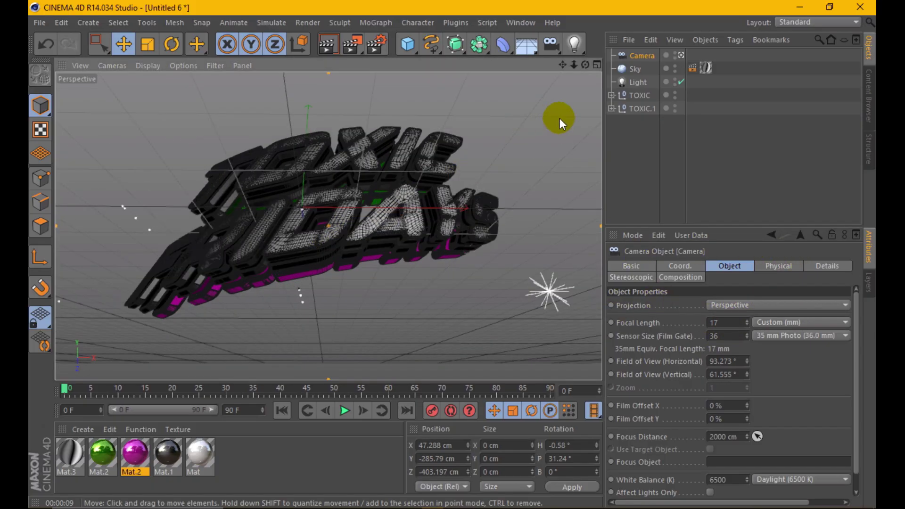
{"action": "left_click", "coordinate": [637, 108]}
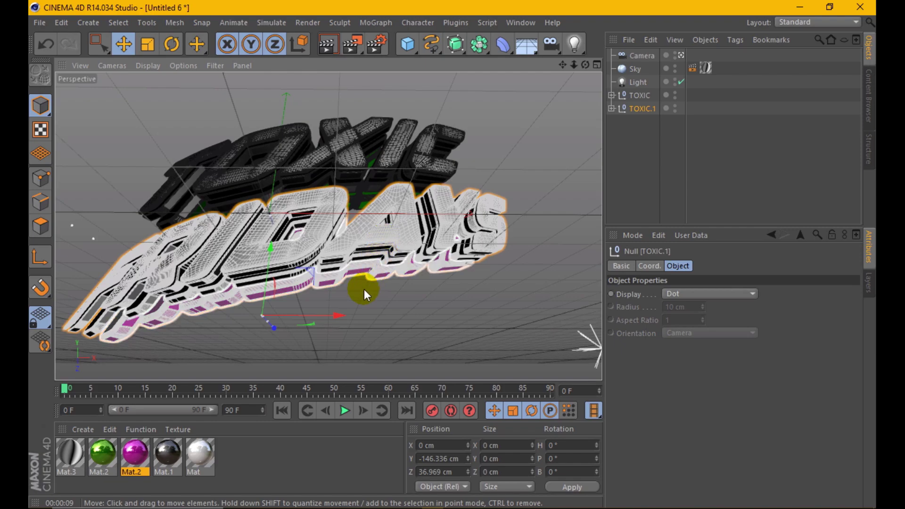
- Nudge the FRIDAYS group up and right to X 28.022 cm, then test render
{"action": "mouse_move", "coordinate": [364, 289]}
{"action": "left_mouse_down", "text": "alt"}
{"action": "mouse_move", "coordinate": [463, 223]}
{"action": "mouse_move", "coordinate": [395, 281]}
{"action": "mouse_move", "coordinate": [406, 283]}
{"action": "left_mouse_up", "text": "alt"}
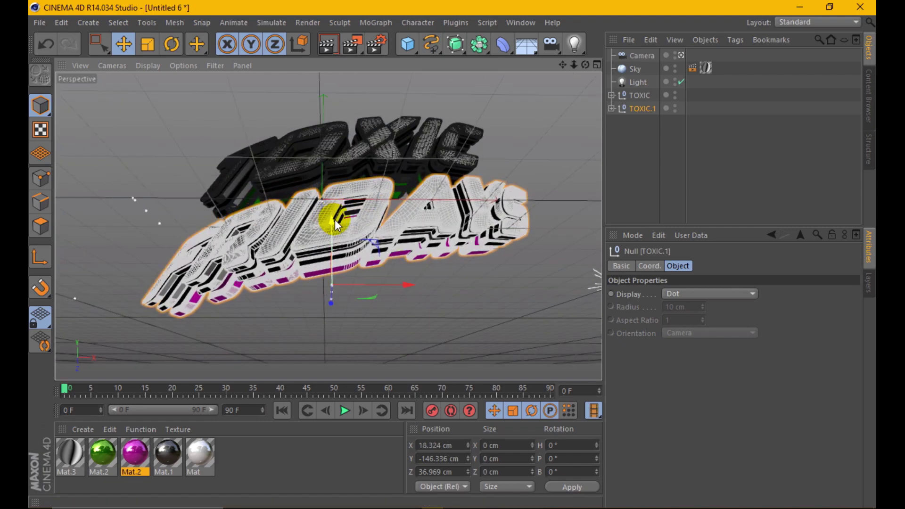
{"action": "left_click_drag", "start_coordinate": [335, 220], "coordinate": [439, 222]}
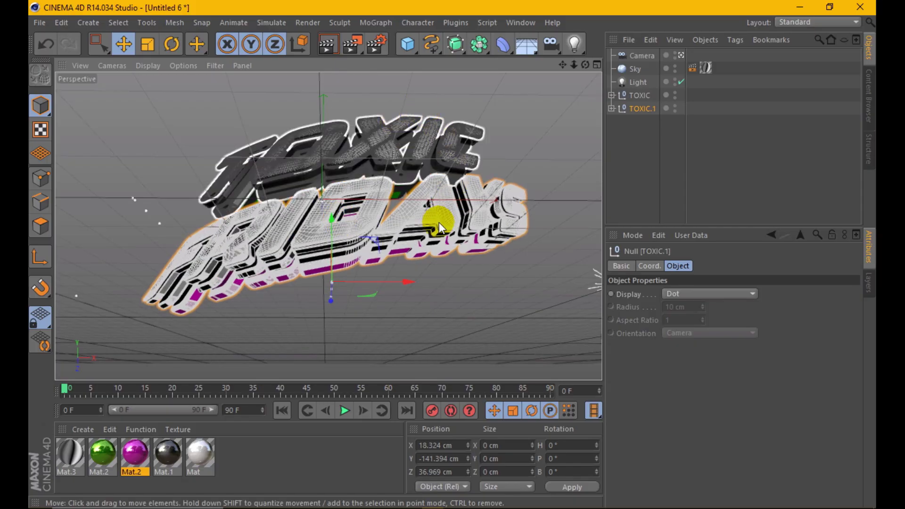
{"action": "left_click_drag", "start_coordinate": [396, 281], "coordinate": [405, 279]}
{"action": "left_click_drag", "start_coordinate": [408, 279], "coordinate": [410, 277]}
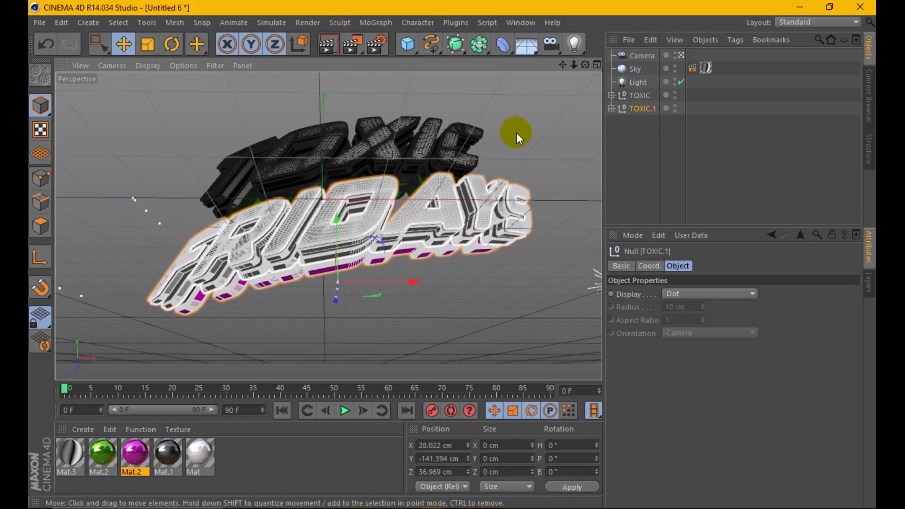
{"action": "mouse_move", "coordinate": [585, 64]}
{"action": "left_mouse_down"}
{"action": "mouse_move", "coordinate": [598, 69]}
{"action": "mouse_move", "coordinate": [564, 69]}
{"action": "mouse_move", "coordinate": [579, 61]}
{"action": "left_mouse_up"}
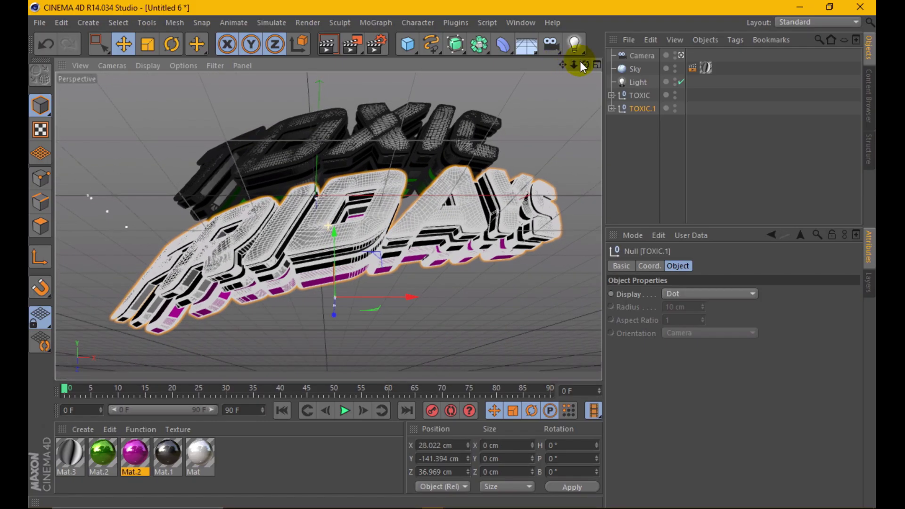
{"action": "left_click", "coordinate": [328, 46]}
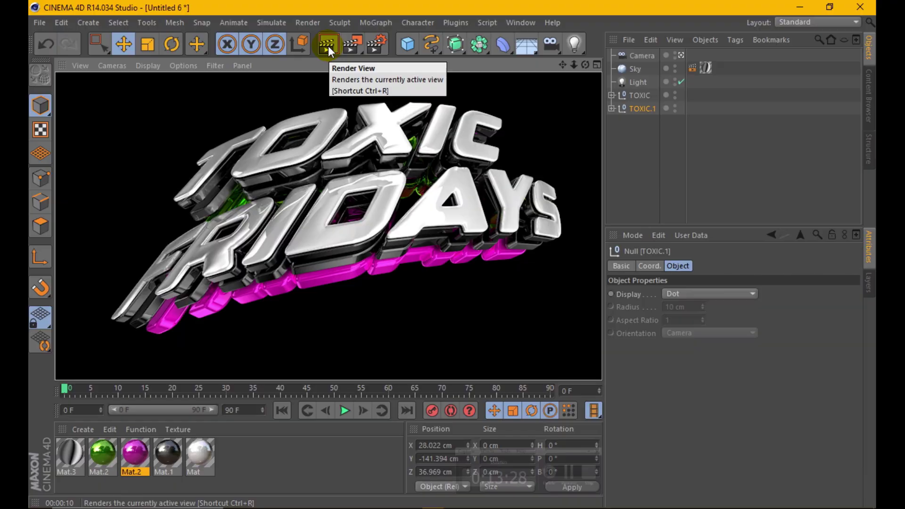
{"action": "left_click", "coordinate": [386, 197]}
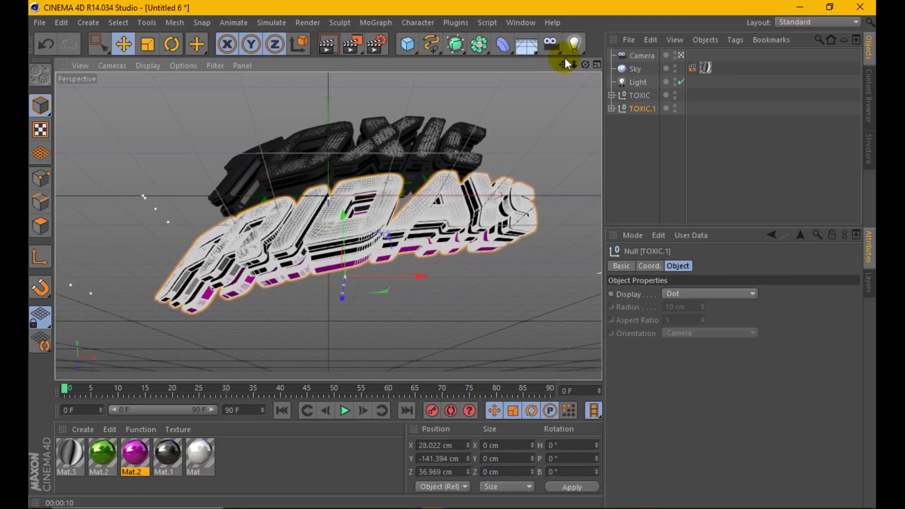
- Move the FRIDAYS group further right to X 58.249 cm
{"action": "left_click_drag", "start_coordinate": [584, 65], "coordinate": [408, 189]}
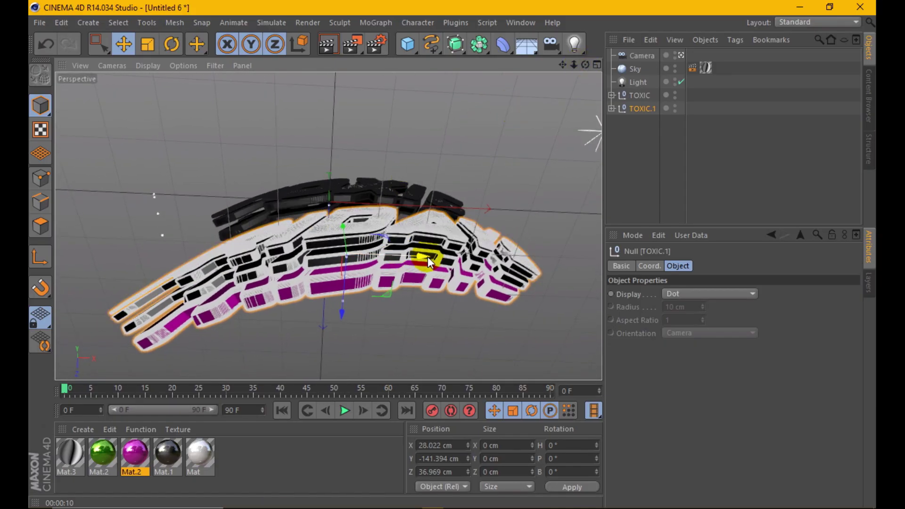
{"action": "left_click_drag", "start_coordinate": [425, 256], "coordinate": [440, 259]}
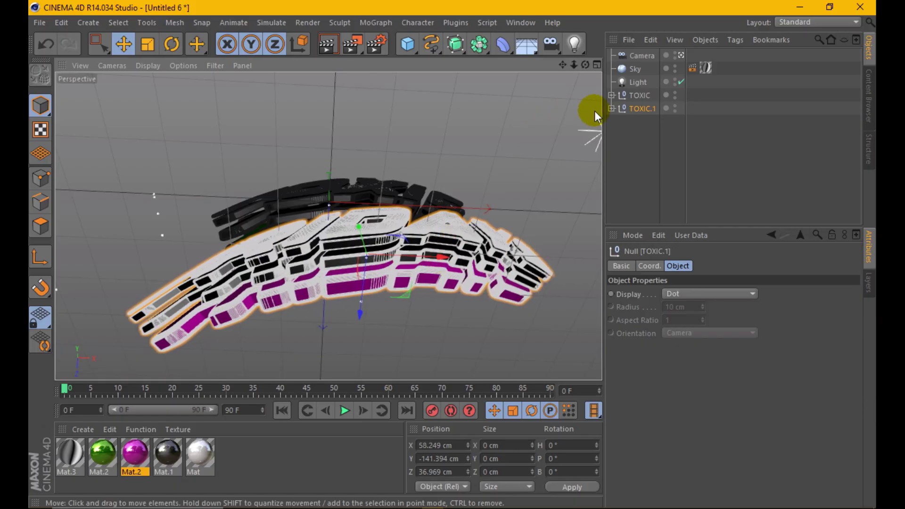
{"action": "left_click", "coordinate": [629, 109]}
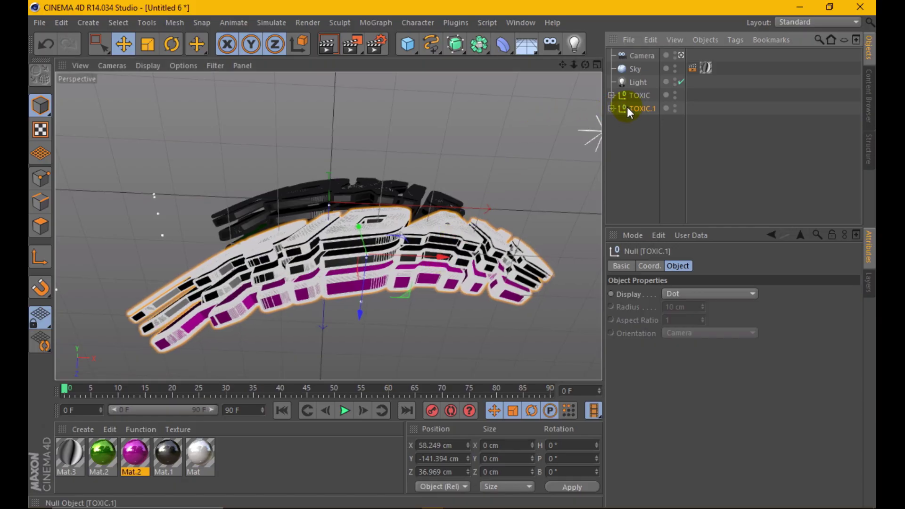
- Try rotating the FRIDAYS group, undo the unwanted rotation, and reselect it
{"action": "left_click", "coordinate": [172, 45]}
{"action": "mouse_move", "coordinate": [341, 231]}
{"action": "left_mouse_down"}
{"action": "mouse_move", "coordinate": [400, 224]}
{"action": "mouse_move", "coordinate": [381, 202]}
{"action": "left_mouse_up"}
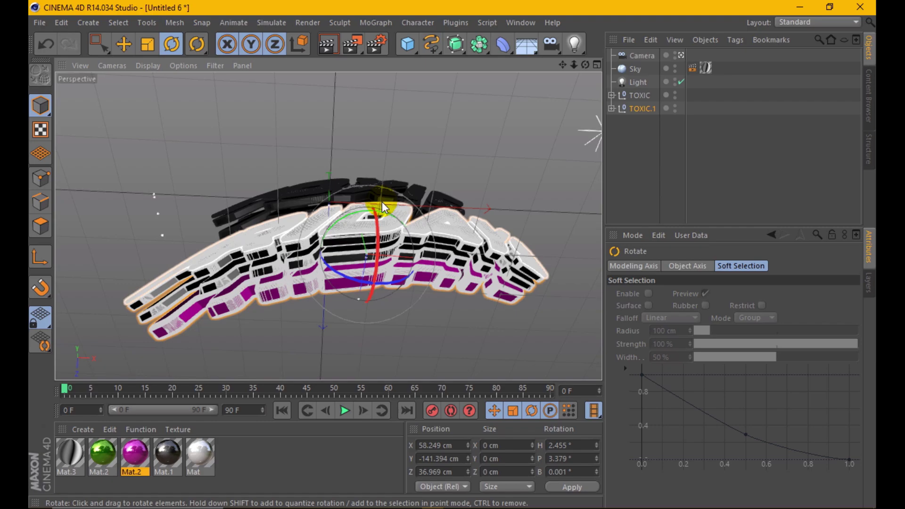
{"action": "left_click", "coordinate": [62, 49]}
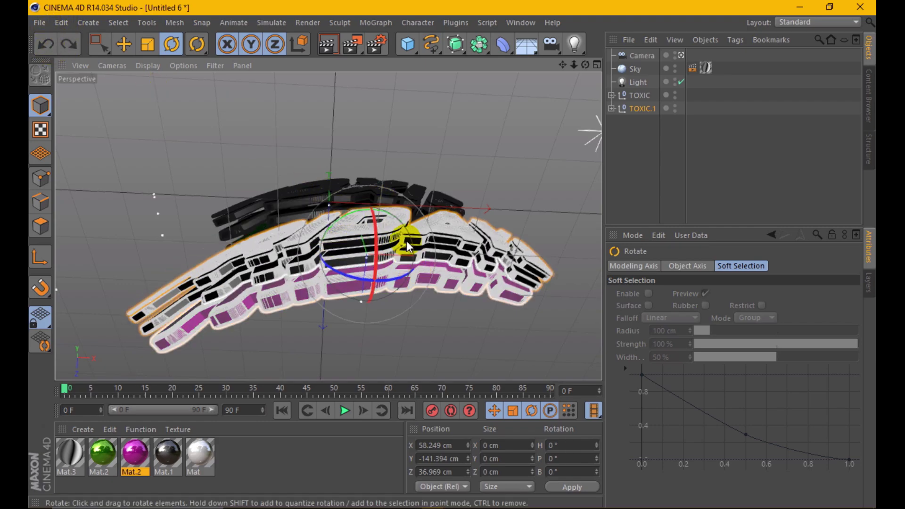
{"action": "key", "text": "ctrl+z"}
{"action": "key", "text": "ctrl+z"}
{"action": "left_click", "coordinate": [47, 49]}
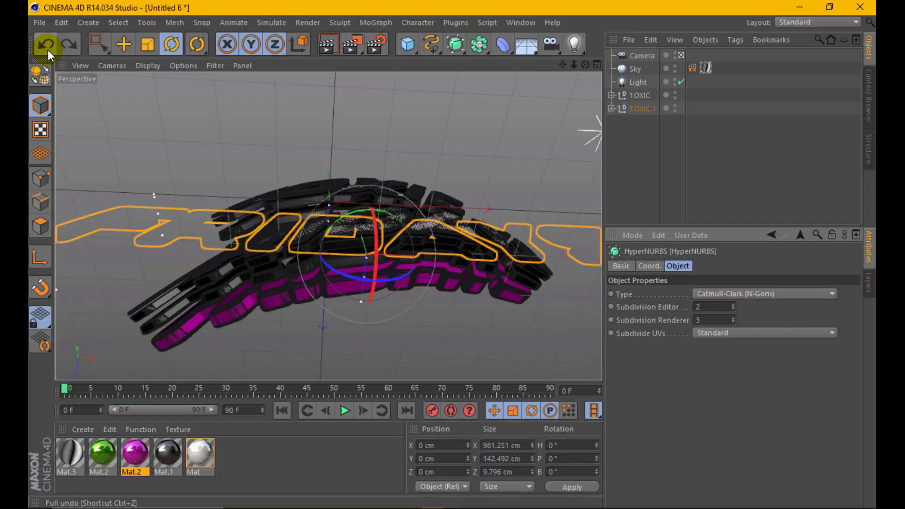
{"action": "left_click", "coordinate": [634, 108]}
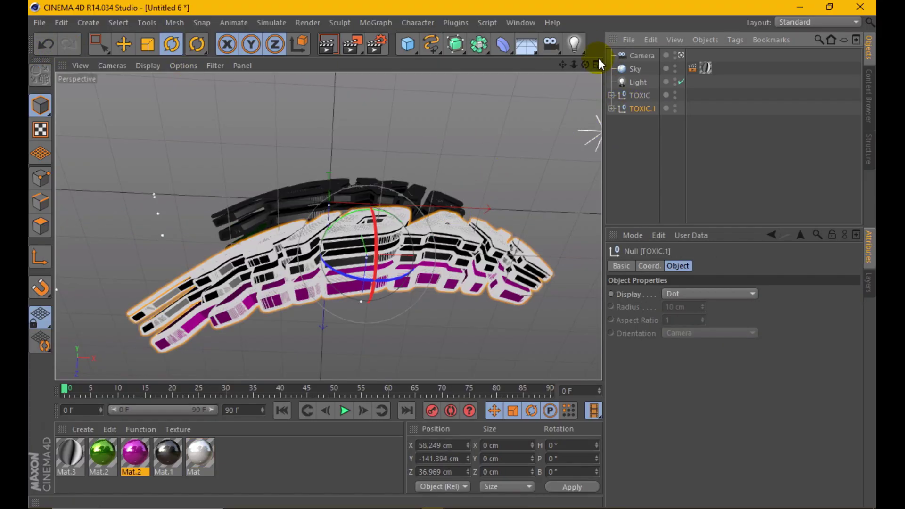
- From a frontal view, turn the FRIDAYS group 6° in heading
{"action": "left_click_drag", "start_coordinate": [585, 65], "coordinate": [556, 71]}
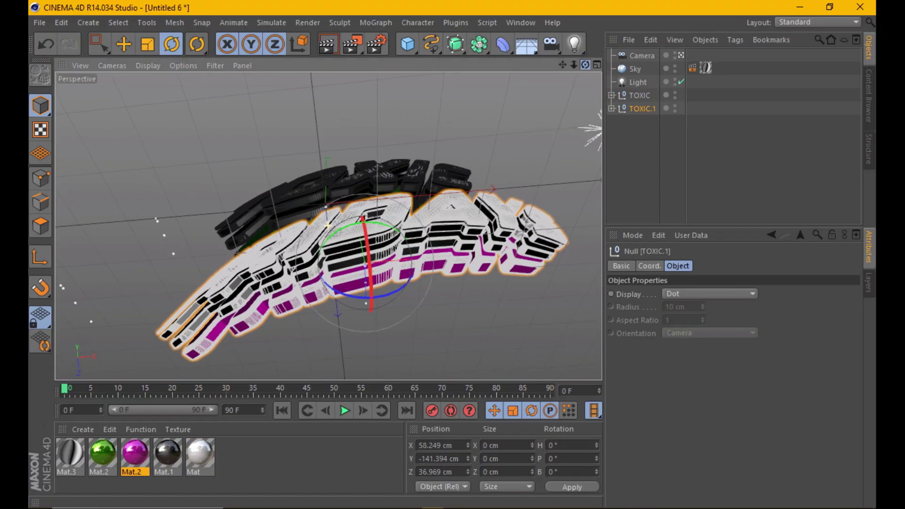
{"action": "left_click_drag", "start_coordinate": [585, 65], "coordinate": [460, 202]}
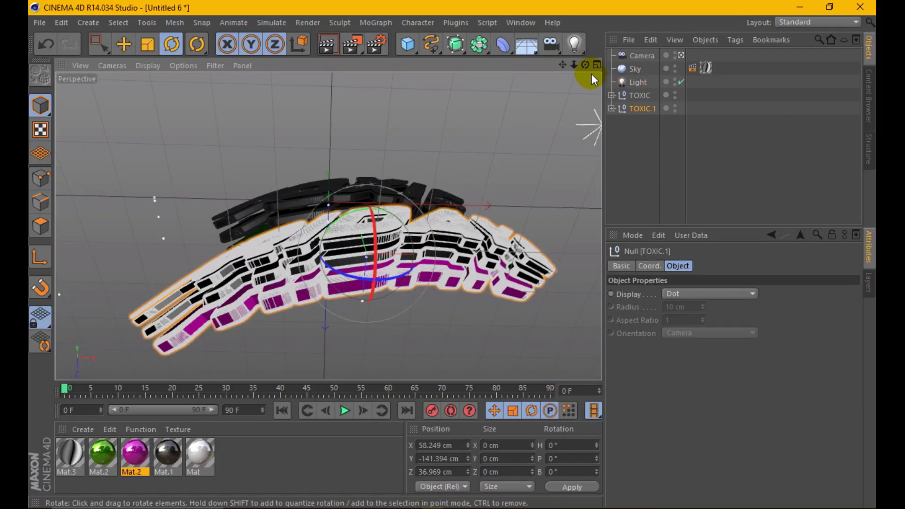
{"action": "left_click_drag", "start_coordinate": [585, 65], "coordinate": [316, 323]}
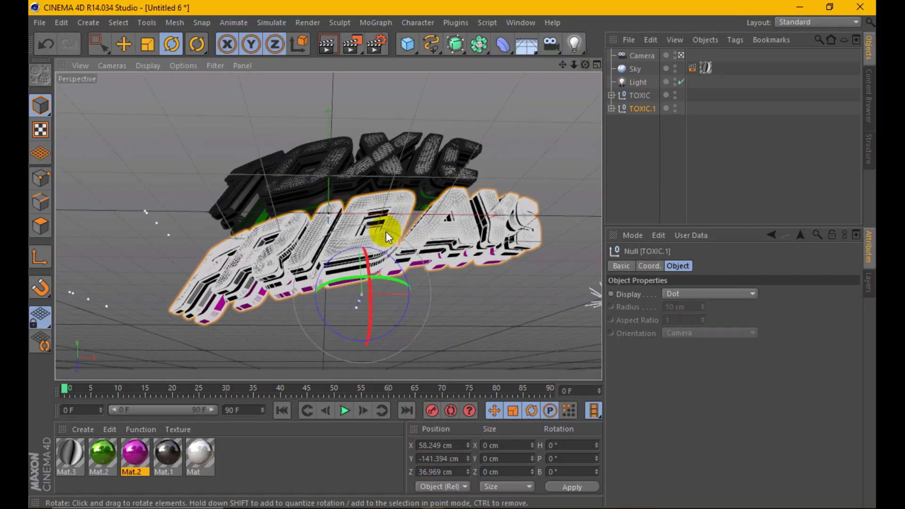
{"action": "left_click_drag", "start_coordinate": [343, 284], "coordinate": [349, 278]}
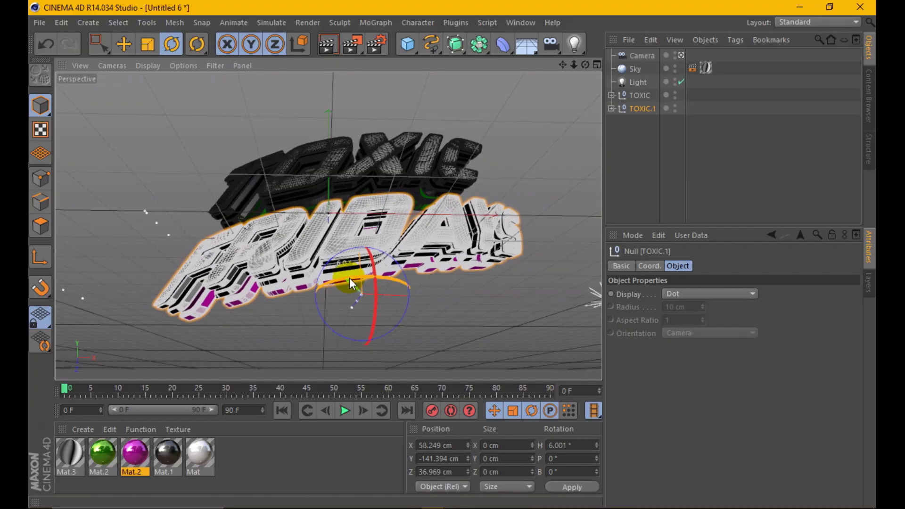
{"action": "left_click_drag", "start_coordinate": [328, 225], "coordinate": [328, 226], "text": "alt"}
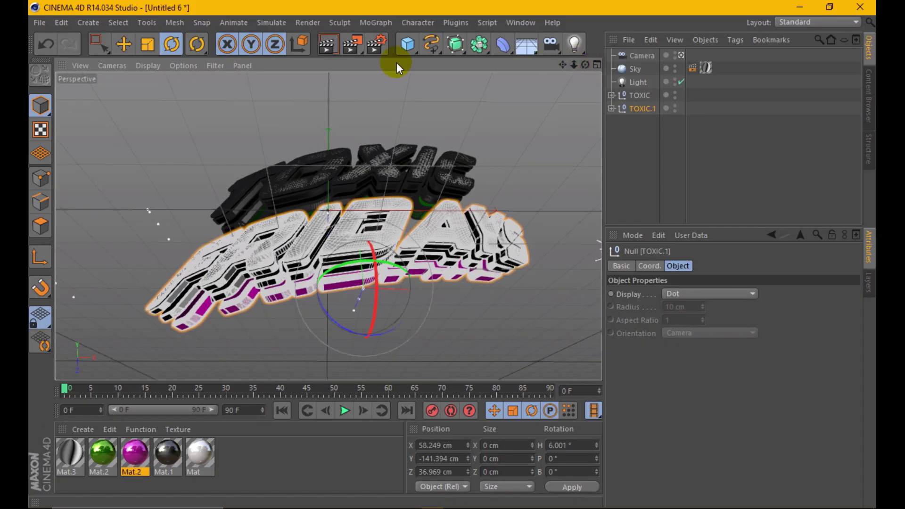
- Render a preview, then set both FRIDAYS and TOXIC Wrap deformer Tension to 32%
{"action": "left_click", "coordinate": [323, 41]}
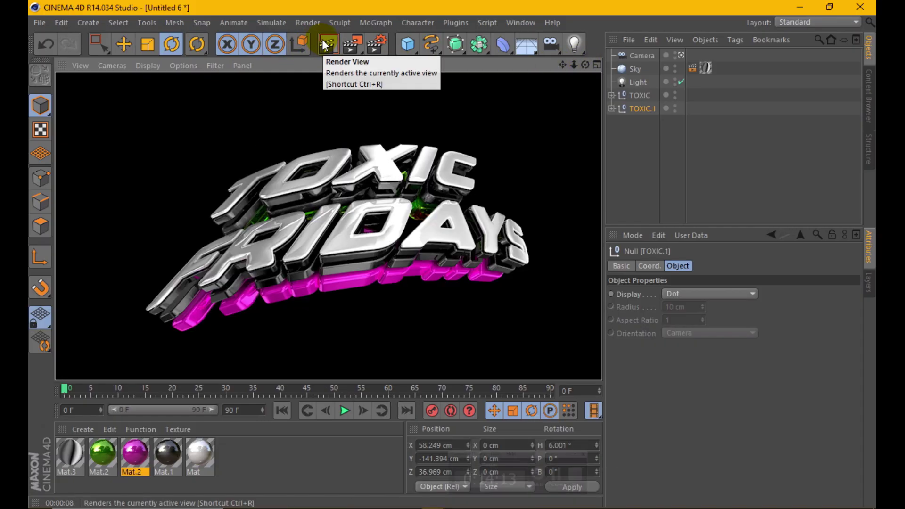
{"action": "left_click", "coordinate": [611, 109]}
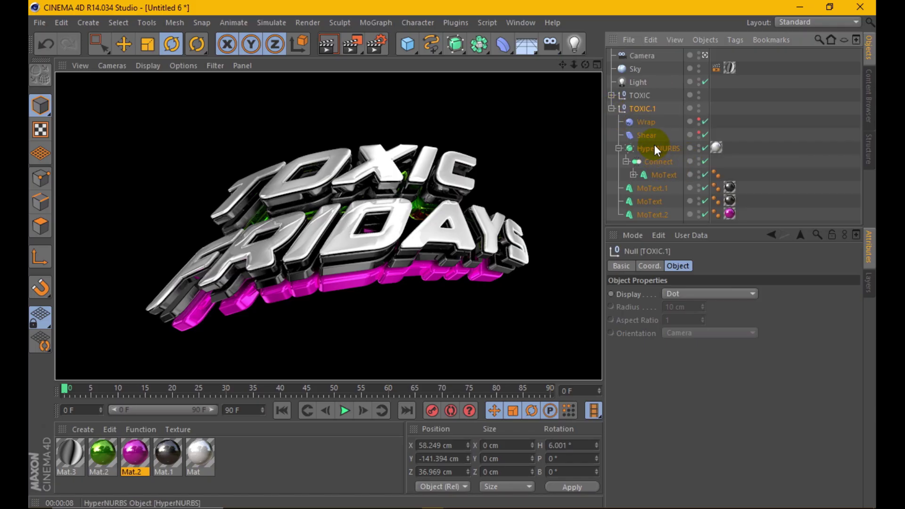
{"action": "left_click", "coordinate": [646, 122]}
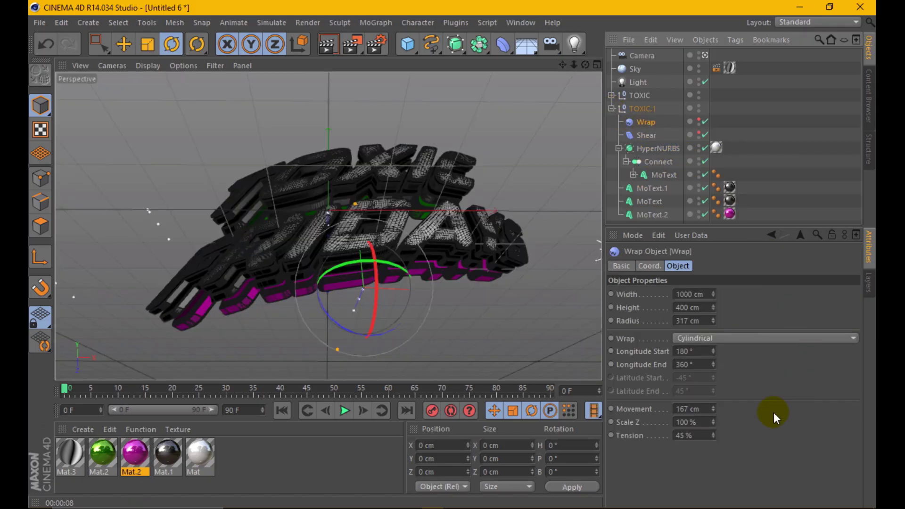
{"action": "left_click", "coordinate": [713, 433]}
{"action": "left_click_drag", "start_coordinate": [713, 435], "coordinate": [713, 453]}
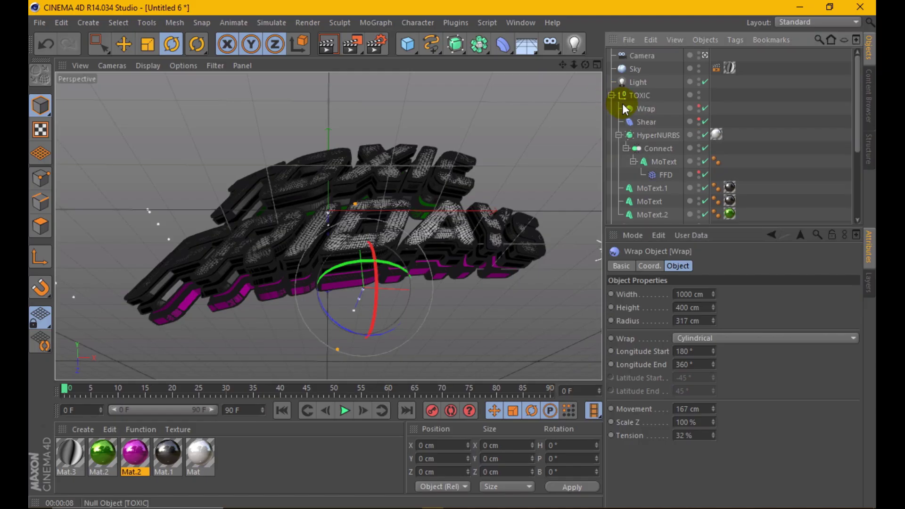
{"action": "left_click", "coordinate": [625, 110]}
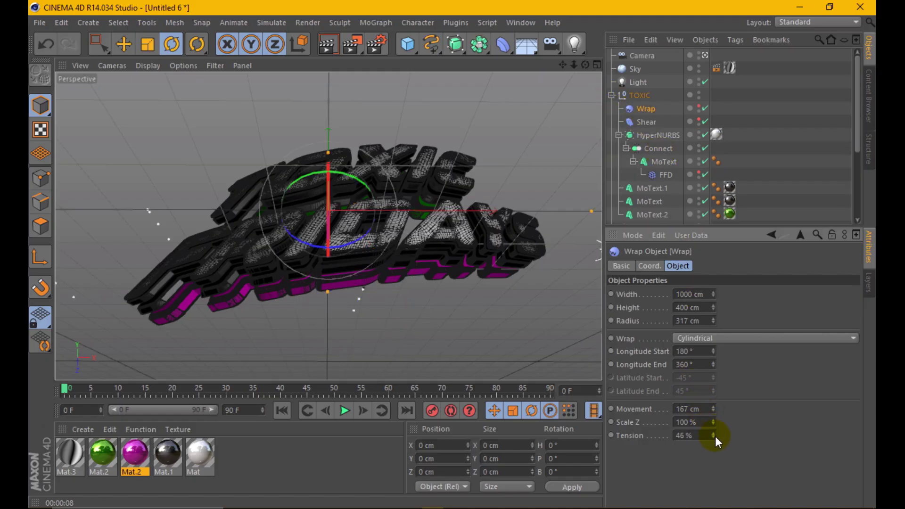
{"action": "mouse_move", "coordinate": [715, 436]}
{"action": "left_mouse_down"}
{"action": "mouse_move", "coordinate": [714, 447]}
{"action": "mouse_move", "coordinate": [714, 437]}
{"action": "left_mouse_up"}
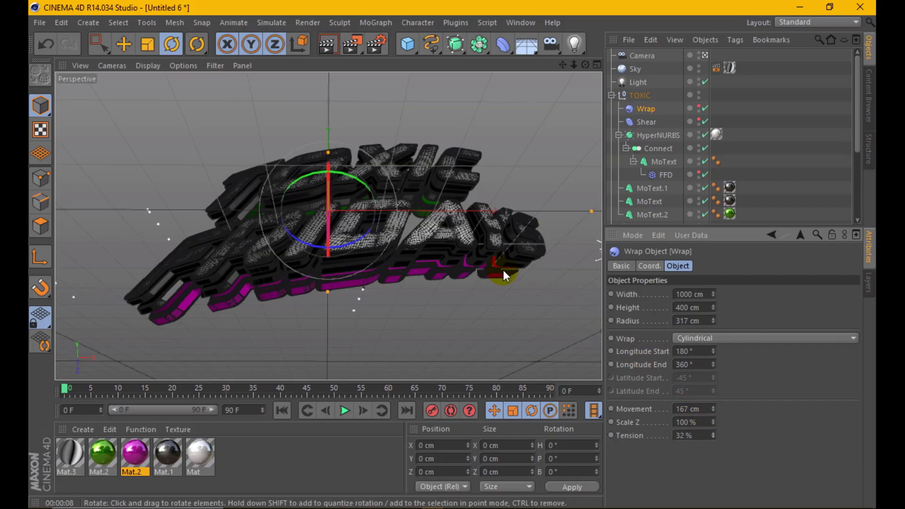
{"action": "left_click_drag", "start_coordinate": [580, 64], "coordinate": [542, 71]}
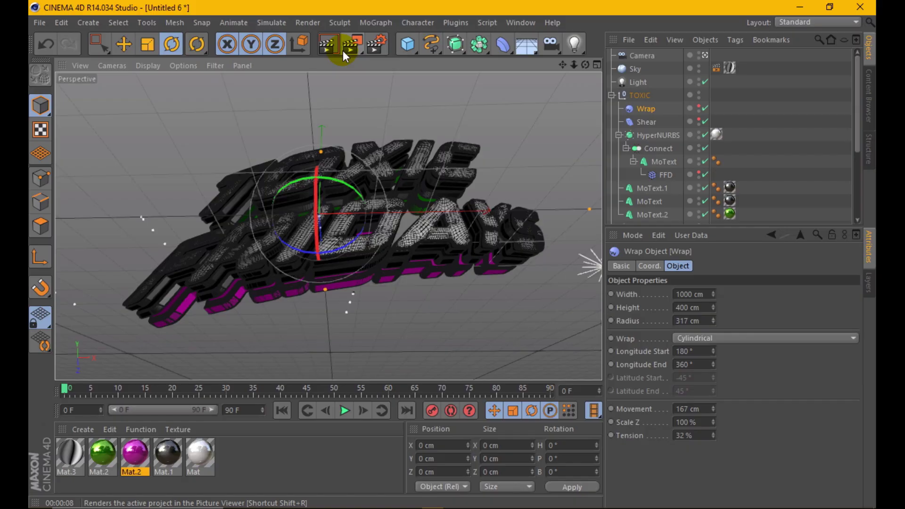
- Add the Ambient Occlusion effect in Render Settings and test render
{"action": "left_click", "coordinate": [326, 45]}
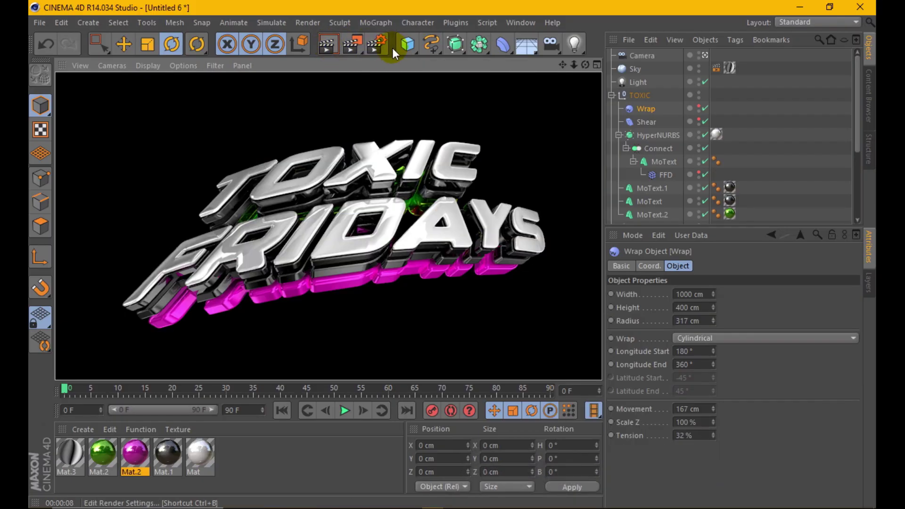
{"action": "left_click", "coordinate": [379, 44]}
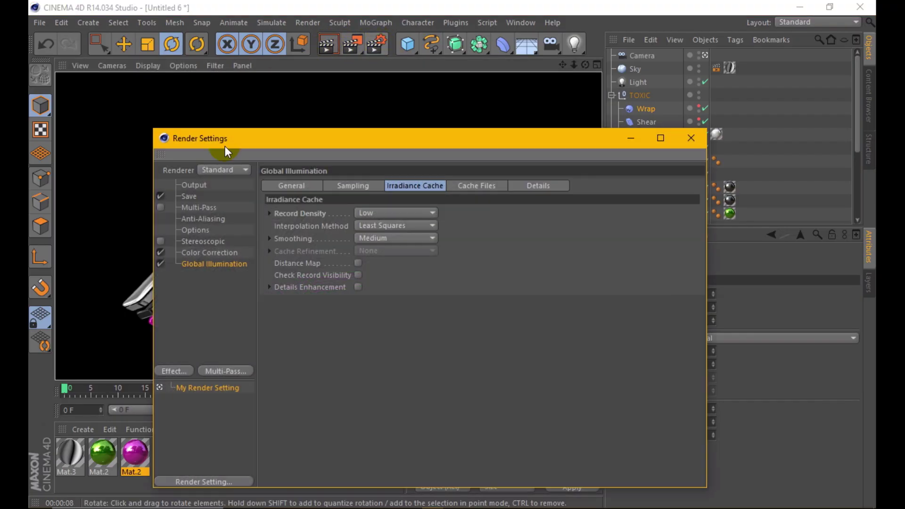
{"action": "left_click", "coordinate": [184, 371]}
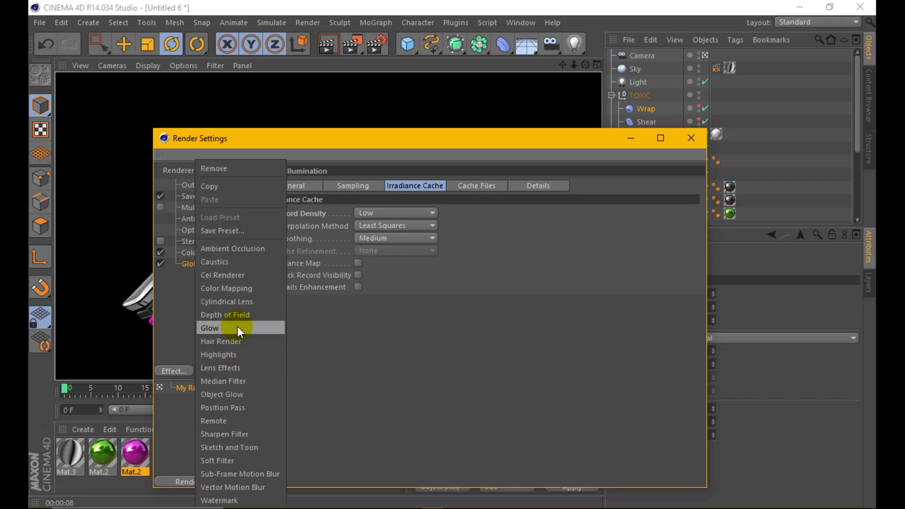
{"action": "left_click", "coordinate": [261, 250]}
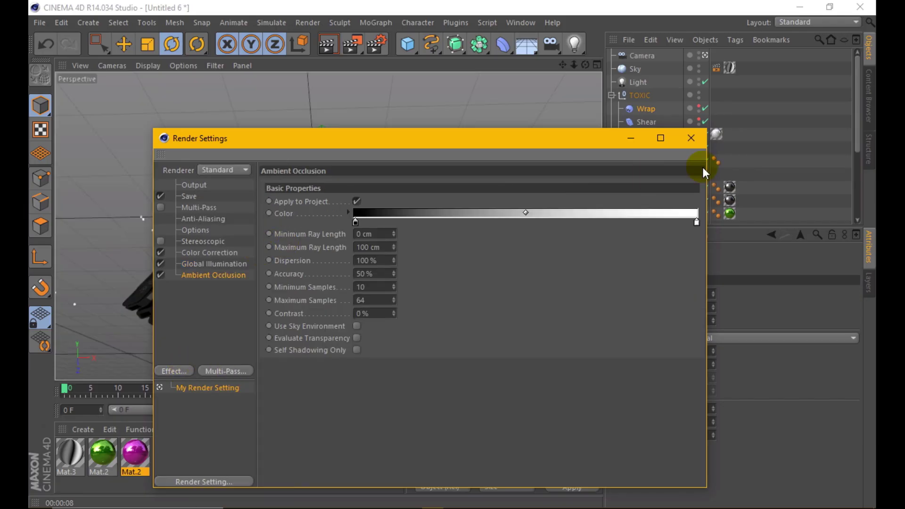
{"action": "left_click", "coordinate": [691, 137]}
{"action": "left_click", "coordinate": [327, 45]}
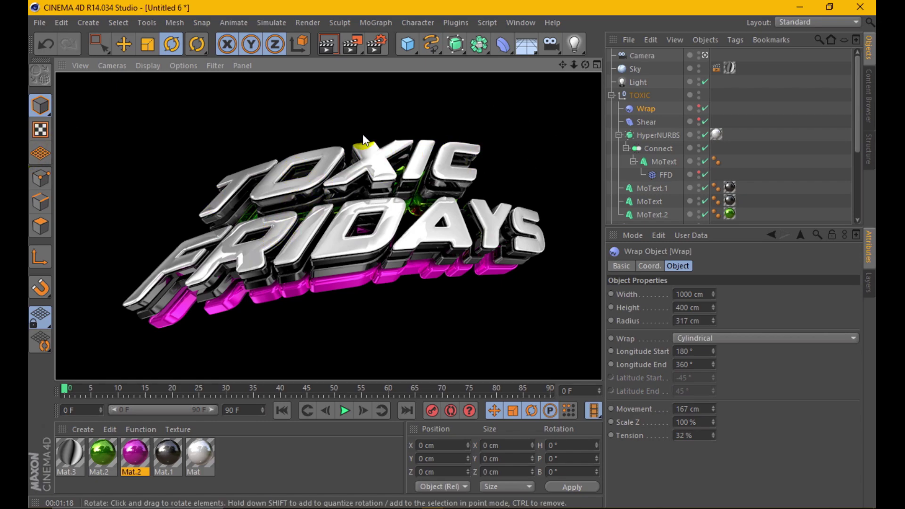
- Set anti-aliasing Min and Max Level to 16x16 in Render Settings
{"action": "left_click", "coordinate": [353, 44]}
{"action": "left_click", "coordinate": [220, 220]}
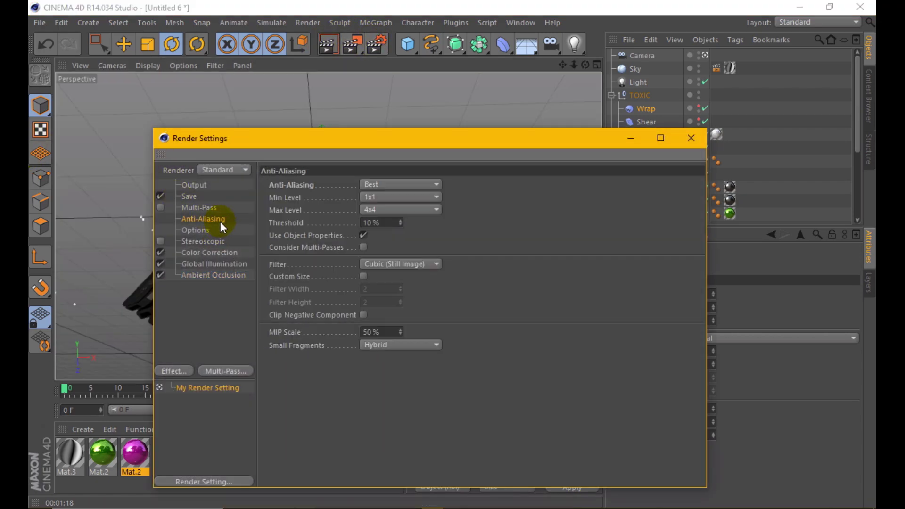
{"action": "left_click_drag", "start_coordinate": [379, 197], "coordinate": [384, 248]}
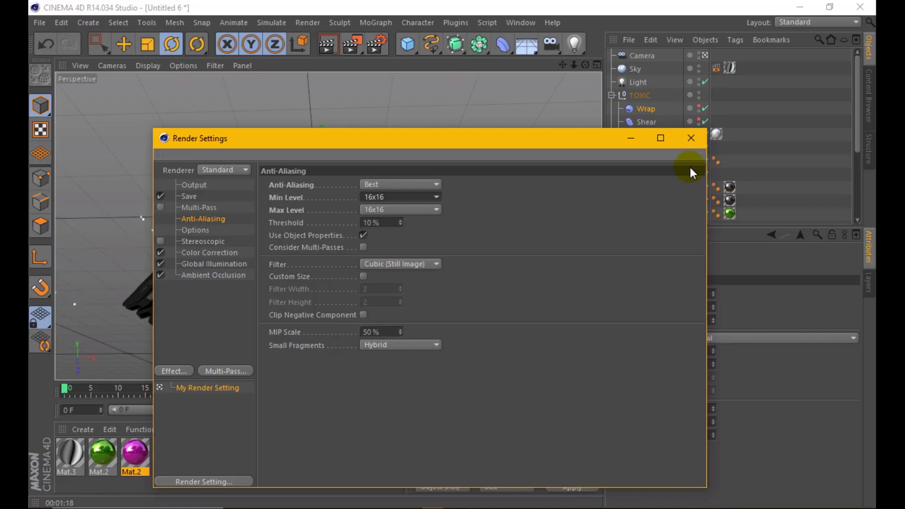
{"action": "left_click", "coordinate": [698, 141]}
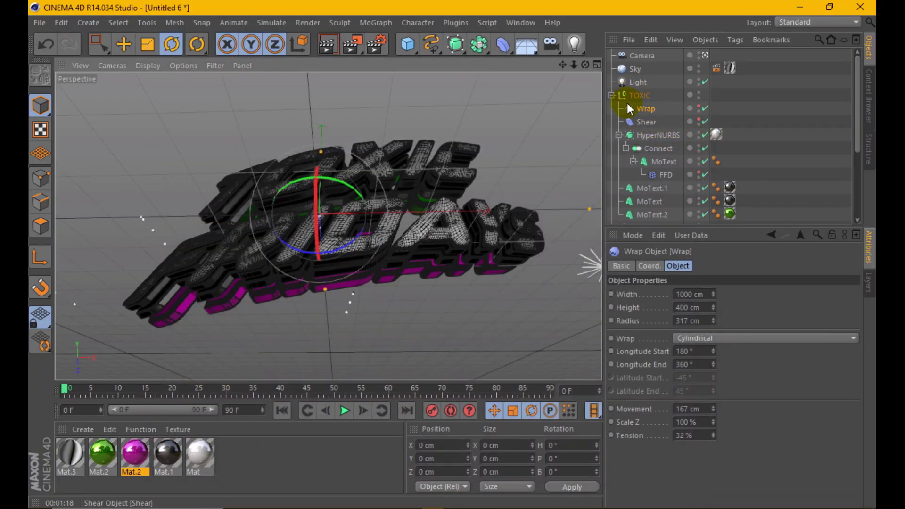
- Rename the TOXIC.1 group to FRIDAYS and collapse it in the object list
{"action": "left_click", "coordinate": [612, 94]}
{"action": "left_click", "coordinate": [646, 109]}
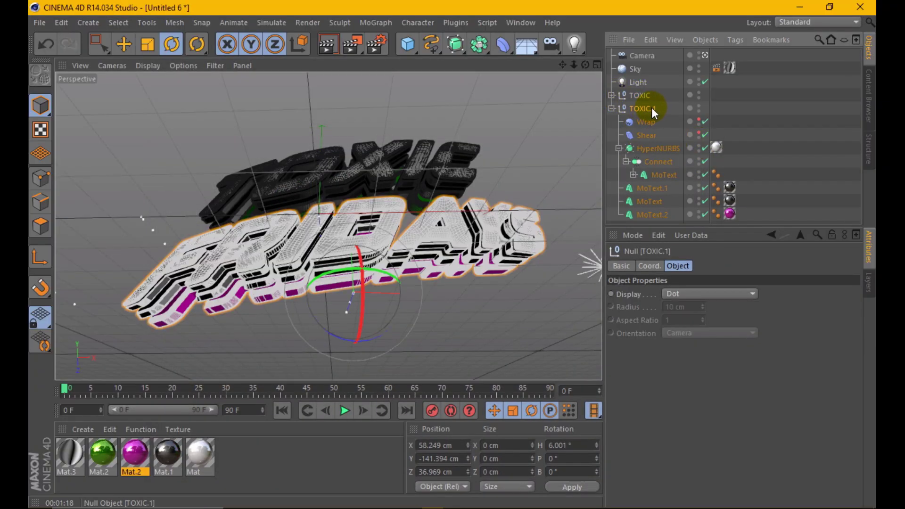
{"action": "double_click", "coordinate": [651, 109]}
{"action": "type", "text": "FRIDAYS"}
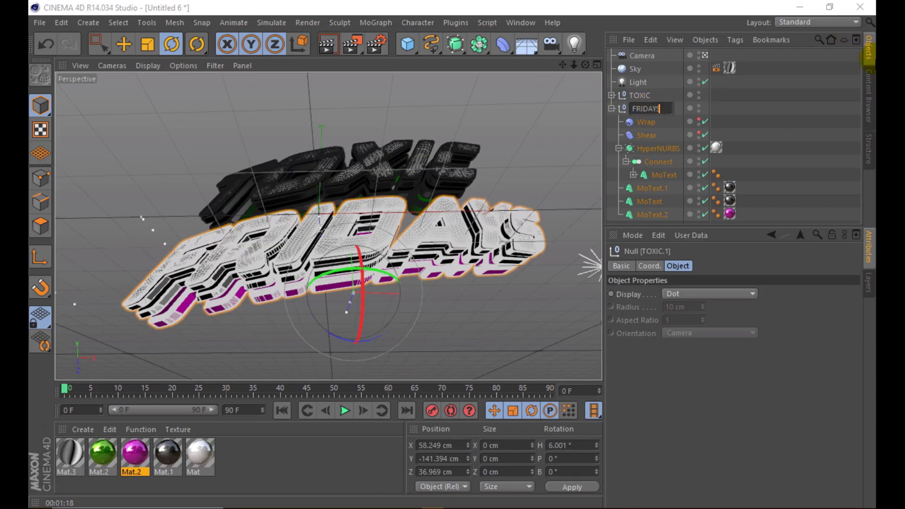
{"action": "key", "text": "Escape"}
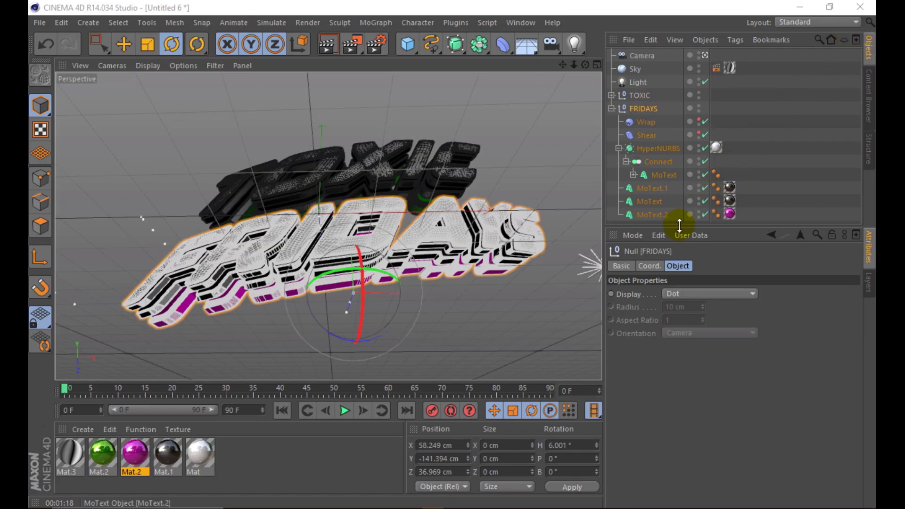
{"action": "left_click_drag", "start_coordinate": [682, 228], "coordinate": [691, 311]}
{"action": "left_click", "coordinate": [671, 241]}
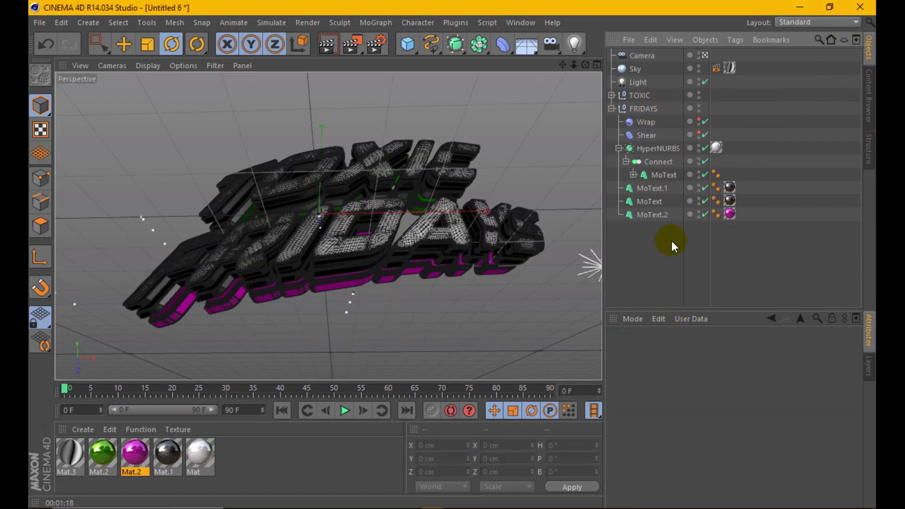
{"action": "left_click", "coordinate": [614, 110]}
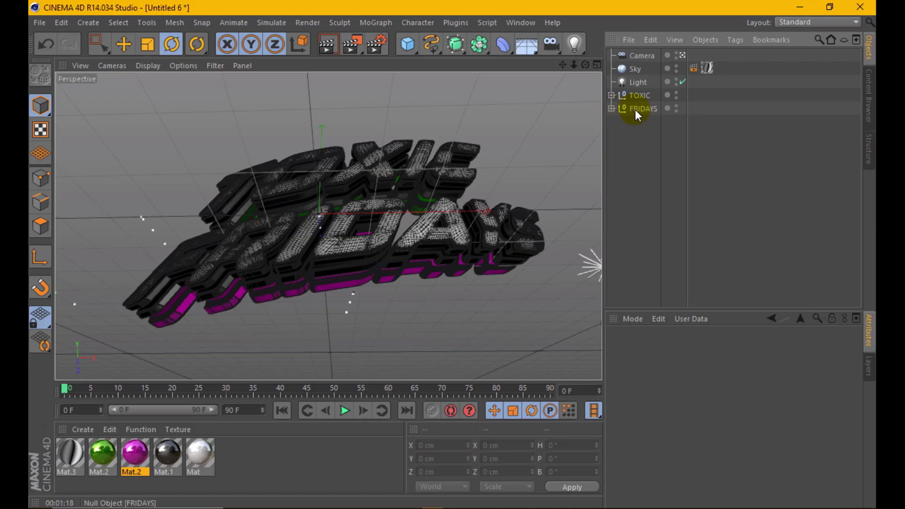
- Group the Sky and Light under a new null named LIGHTS
{"action": "left_click", "coordinate": [649, 66]}
{"action": "left_click", "coordinate": [614, 79], "text": "shift"}
{"action": "left_click_drag", "start_coordinate": [407, 43], "coordinate": [445, 75]}
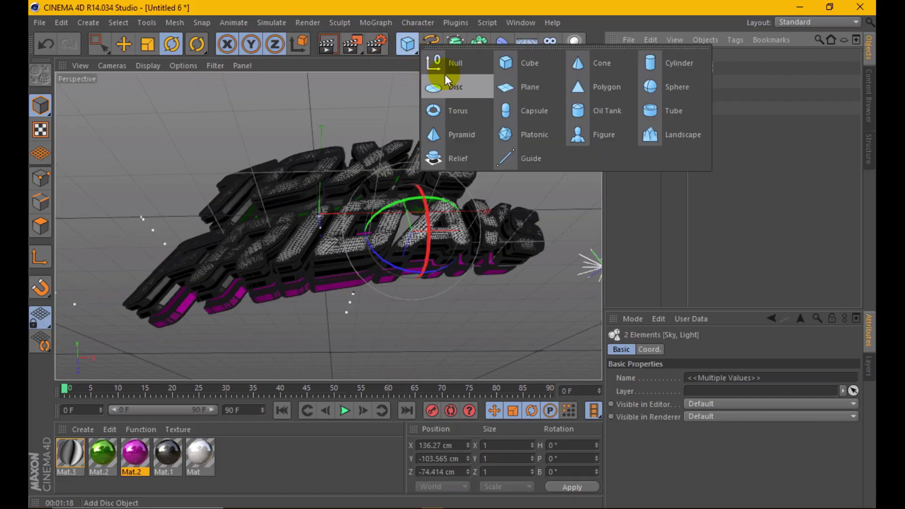
{"action": "left_click", "coordinate": [636, 82]}
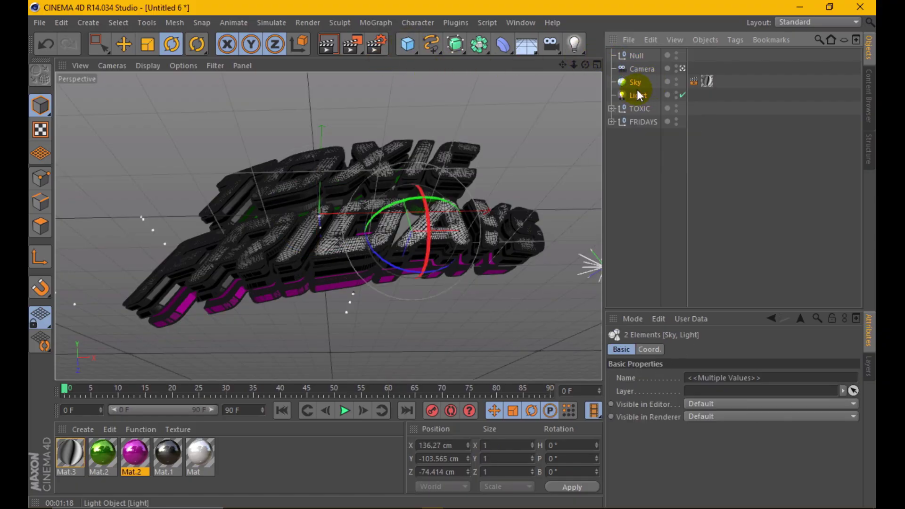
{"action": "mouse_move", "coordinate": [637, 95]}
{"action": "left_mouse_down"}
{"action": "mouse_move", "coordinate": [615, 56]}
{"action": "mouse_move", "coordinate": [635, 78]}
{"action": "left_mouse_up"}
{"action": "left_click", "coordinate": [611, 55]}
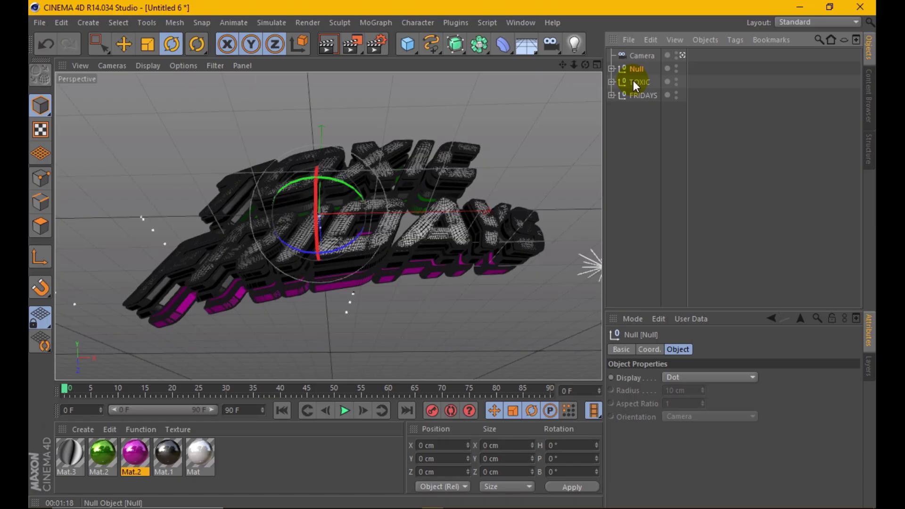
{"action": "double_click", "coordinate": [636, 69]}
{"action": "type", "text": "LIGHTS"}
{"action": "key", "text": "Return"}
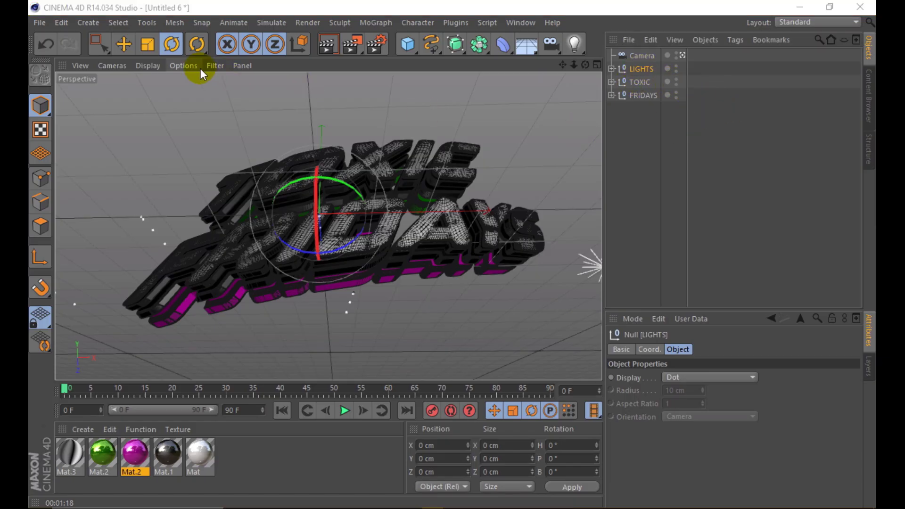
- Switch to the Move tool and clear the object selection
{"action": "left_click", "coordinate": [125, 44]}
{"action": "left_click", "coordinate": [206, 264]}
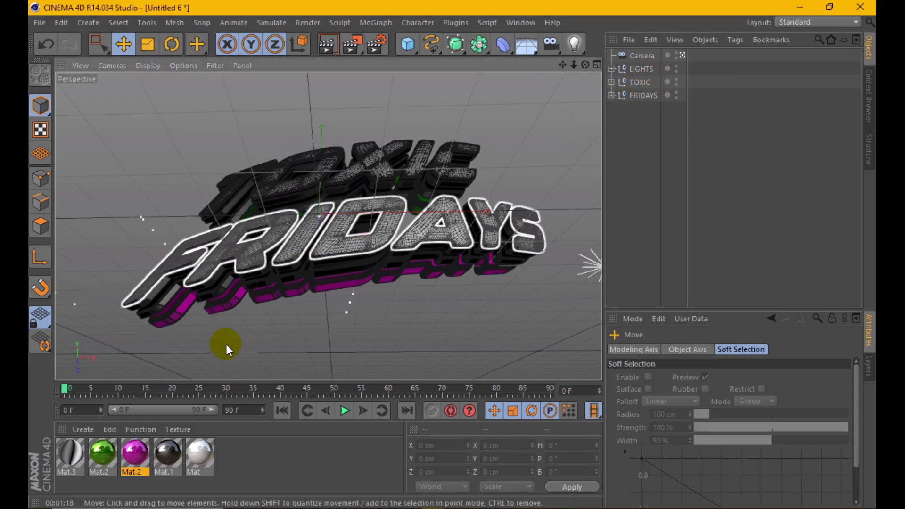
{"action": "left_click", "coordinate": [226, 344]}
{"action": "left_click", "coordinate": [274, 452]}
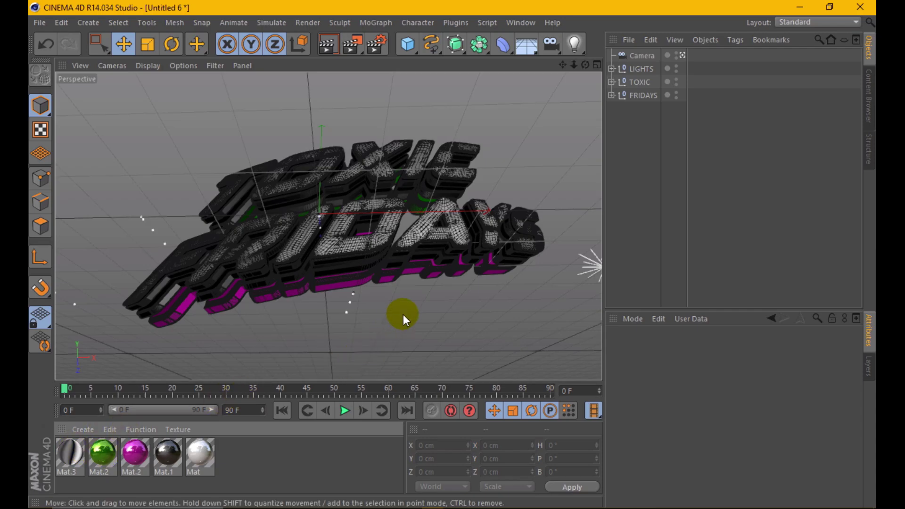
- Rename all five materials to MATERIALS in the Material Editor
{"action": "double_click", "coordinate": [71, 451]}
{"action": "left_click", "coordinate": [188, 462], "text": "shift"}
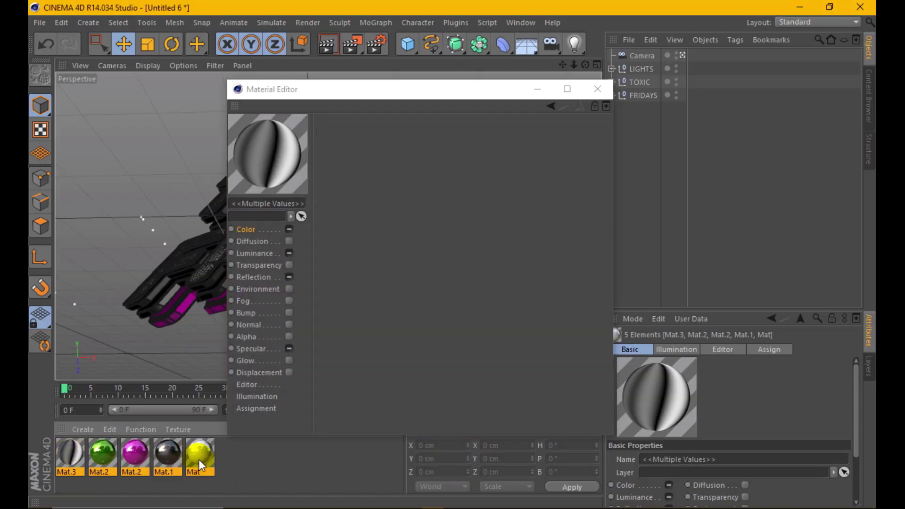
{"action": "left_click", "coordinate": [280, 201]}
{"action": "type", "text": "MATERIALS"}
{"action": "key", "text": "Return"}
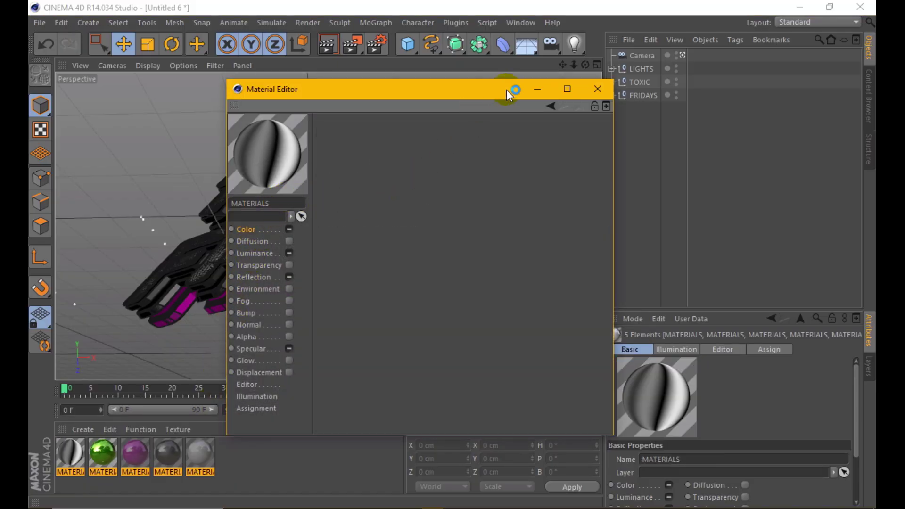
{"action": "left_click", "coordinate": [597, 89]}
{"action": "left_click", "coordinate": [279, 464]}
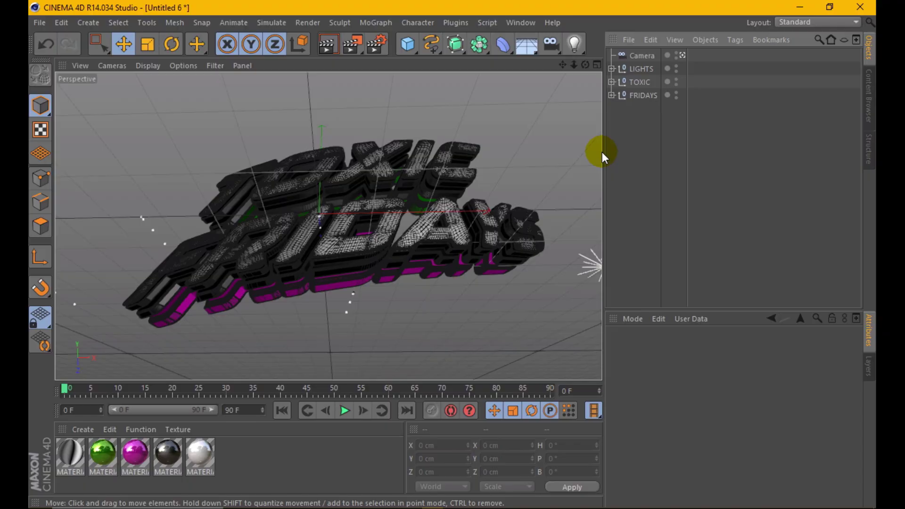
- Widen the 3D viewport and adjust the view of the logo
{"action": "left_click_drag", "start_coordinate": [603, 155], "coordinate": [668, 153]}
{"action": "mouse_move", "coordinate": [633, 68]}
{"action": "left_mouse_down"}
{"action": "mouse_move", "coordinate": [635, 80]}
{"action": "mouse_move", "coordinate": [630, 70]}
{"action": "mouse_move", "coordinate": [731, 137]}
{"action": "left_mouse_up"}
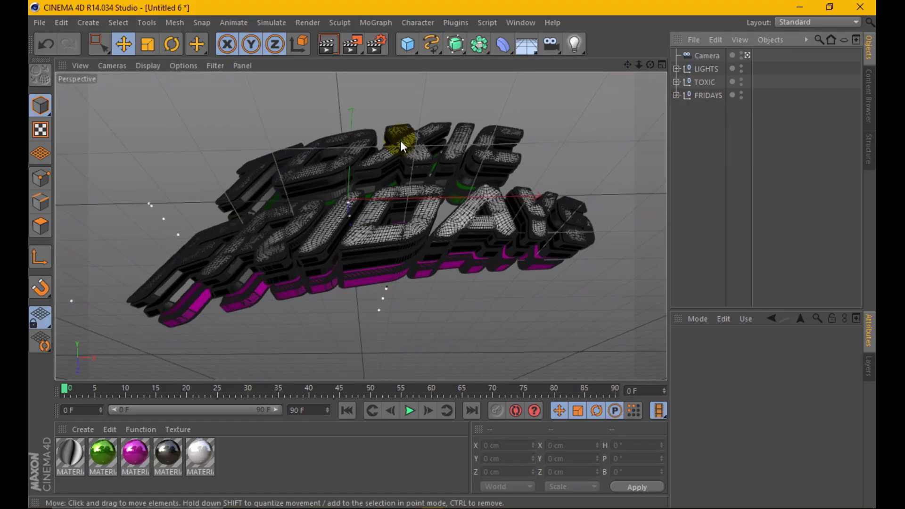
{"action": "left_click_drag", "start_coordinate": [627, 65], "coordinate": [633, 74]}
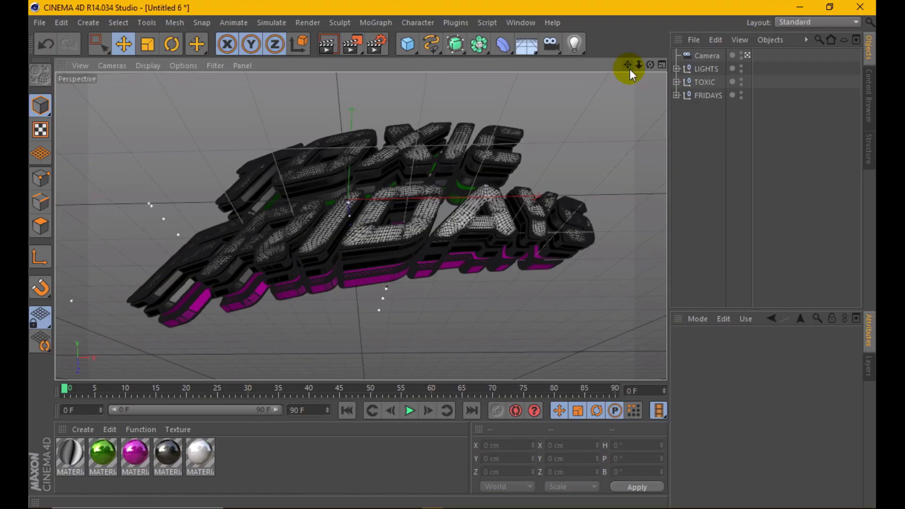